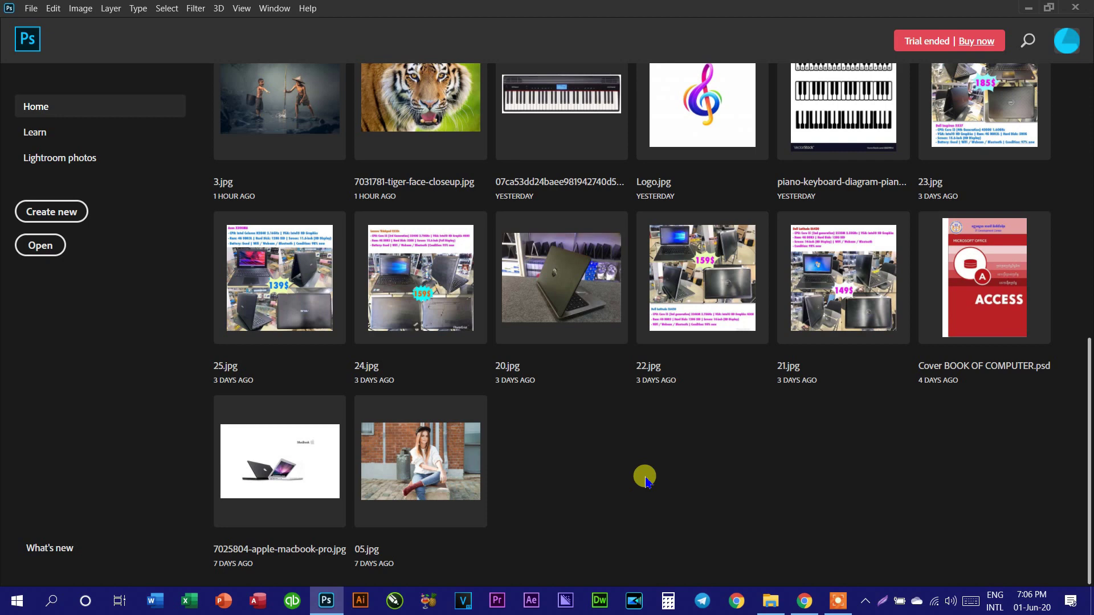
Create a new blank 1920 × 1080 pixel document from File > New
left_click(30, 11)
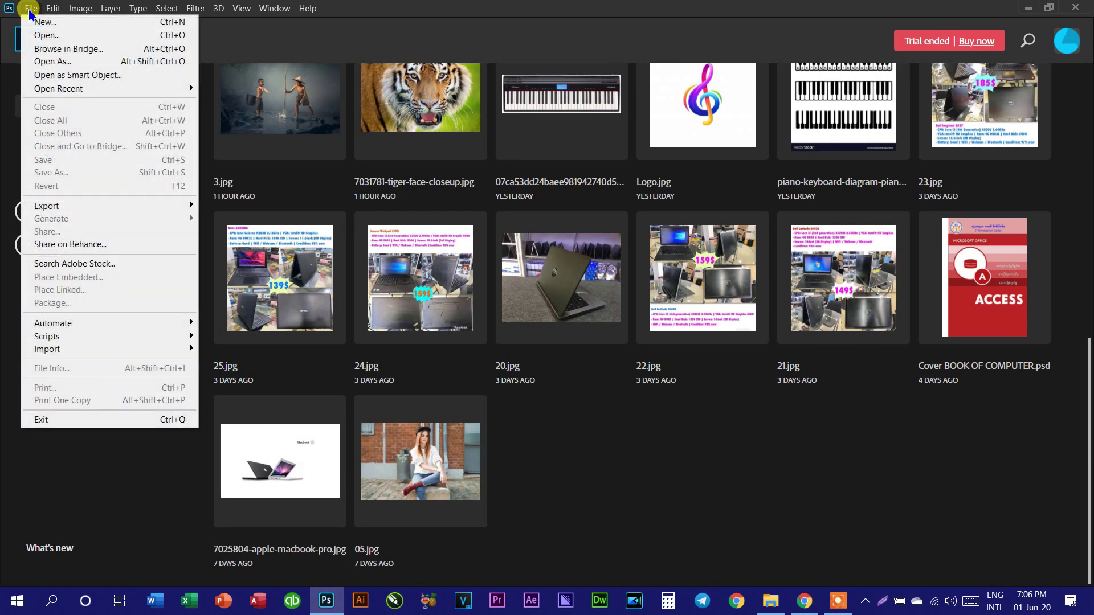
left_click(34, 22)
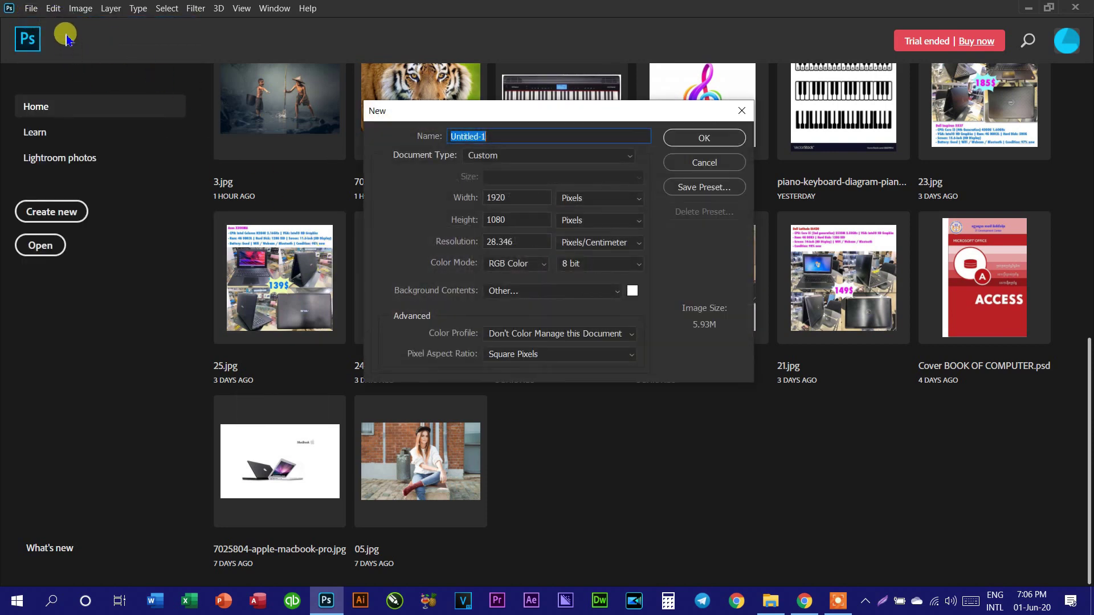
left_click(707, 139)
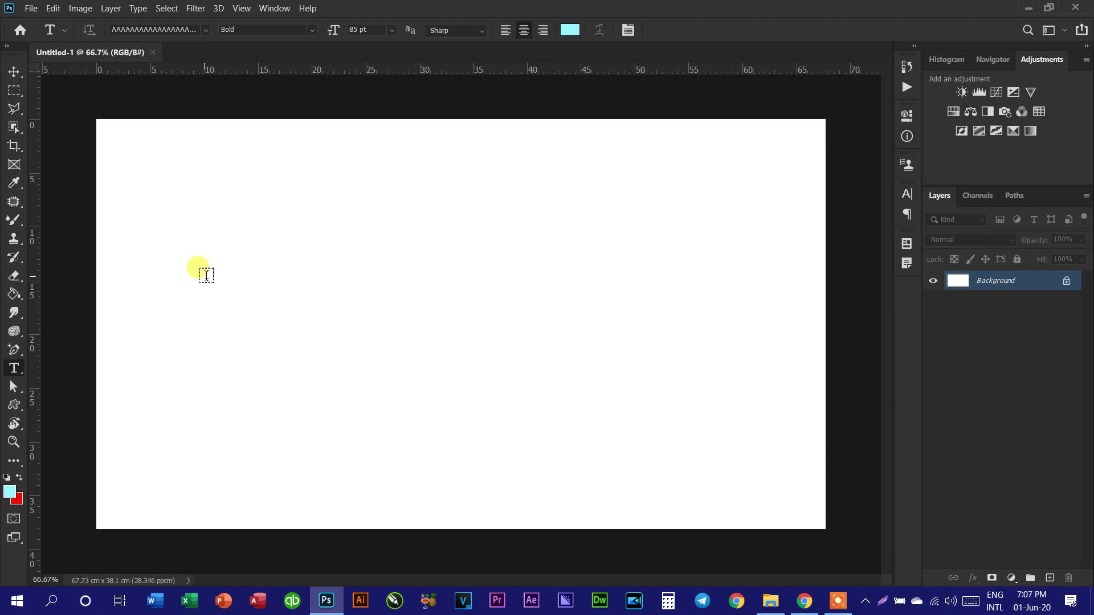
Switch to the Horizontal Type Tool with Khmer OS Muol Light font, Regular style
right_click(17, 369)
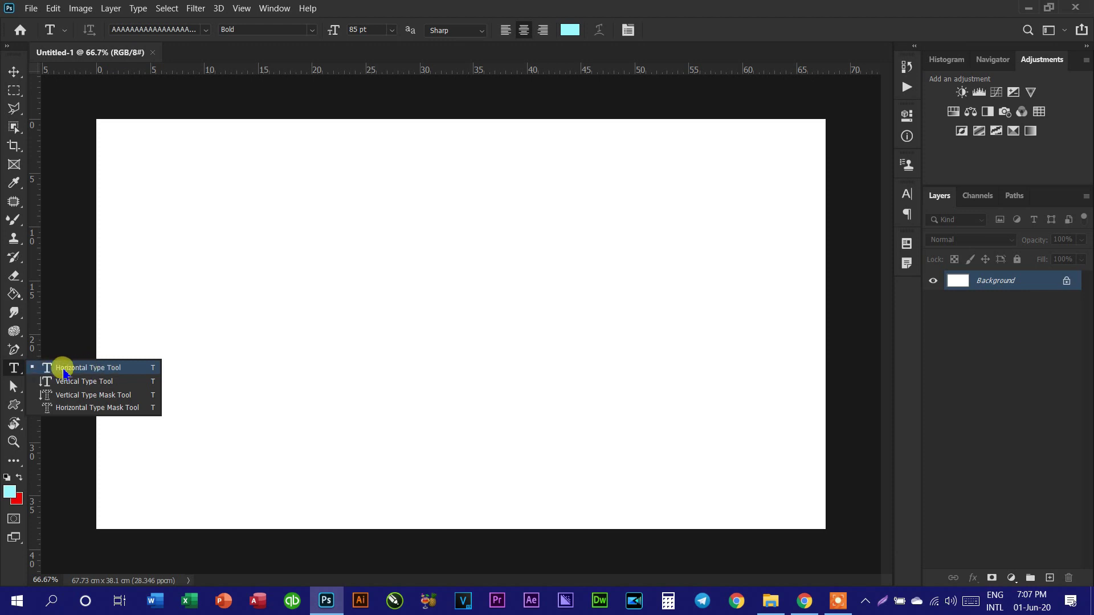
left_click(79, 370)
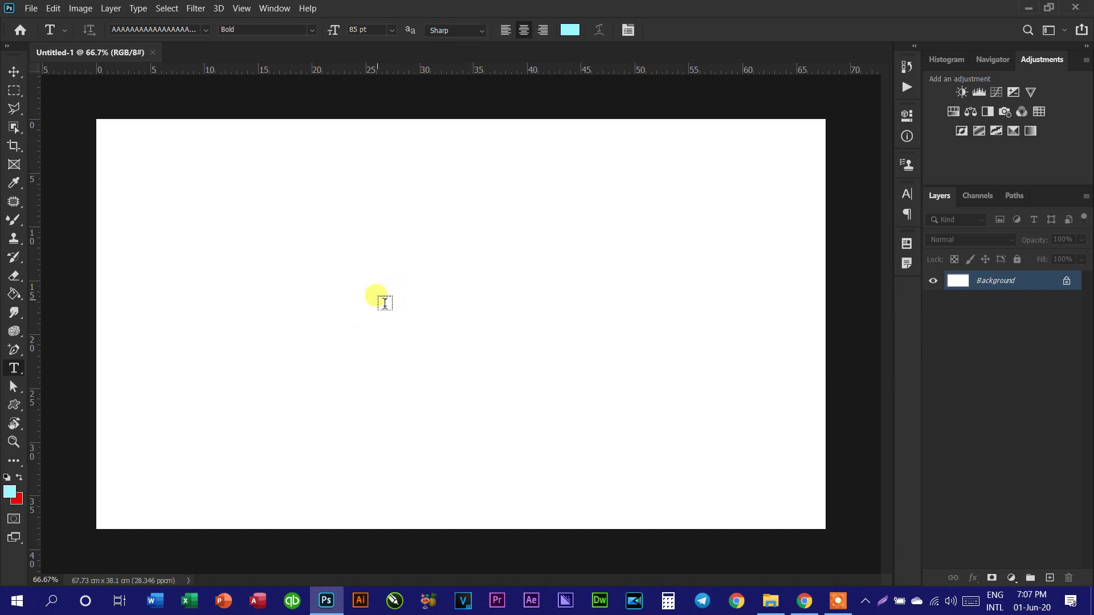
left_click(207, 31)
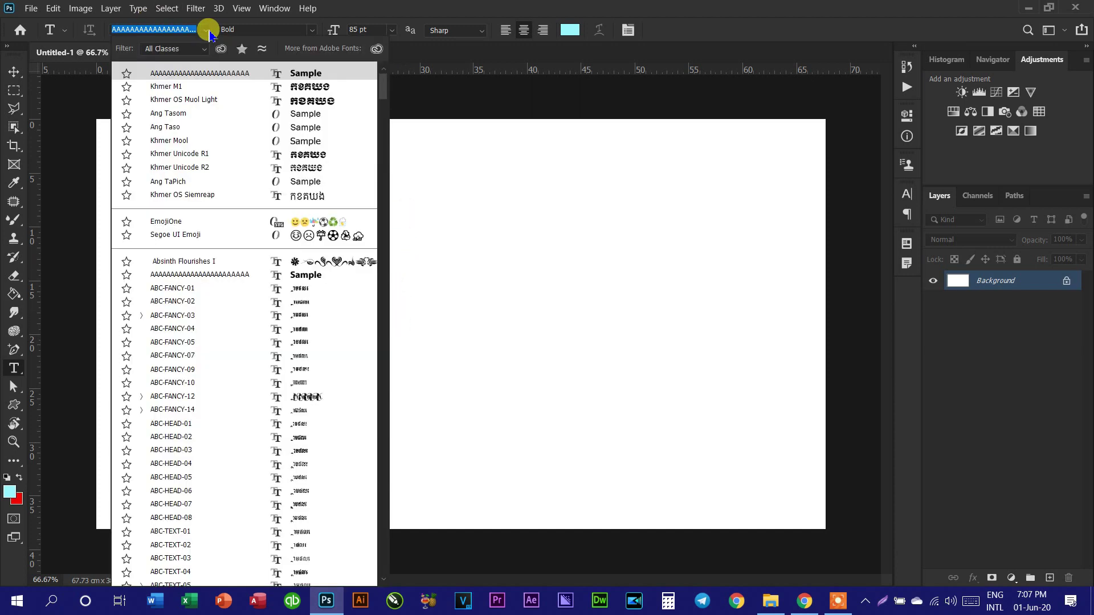
scroll(234, 325, "down", 1)
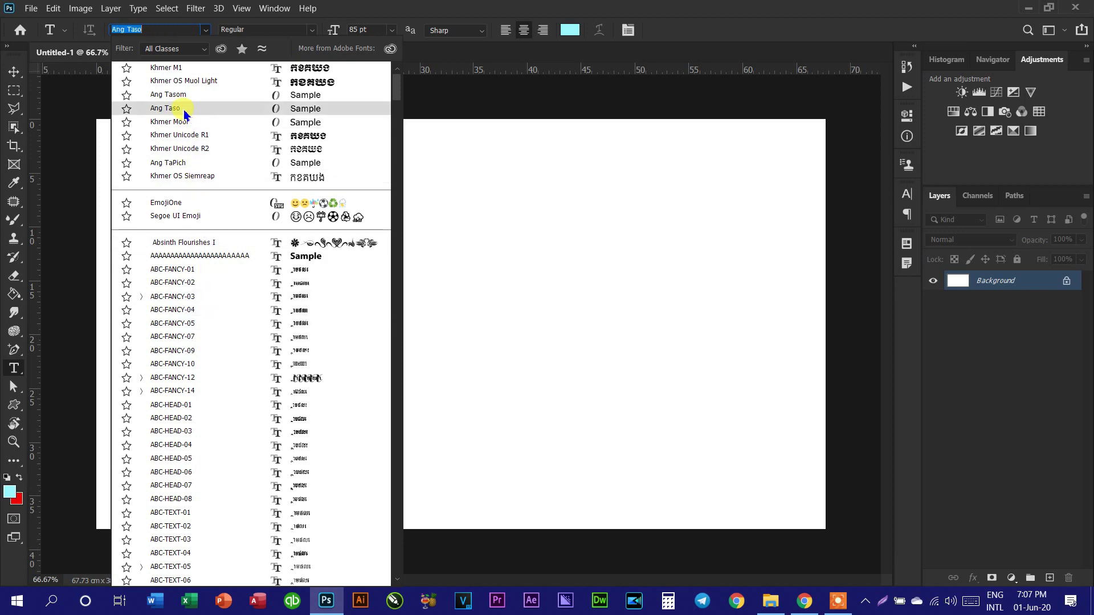
left_click(191, 80)
left_click(299, 30)
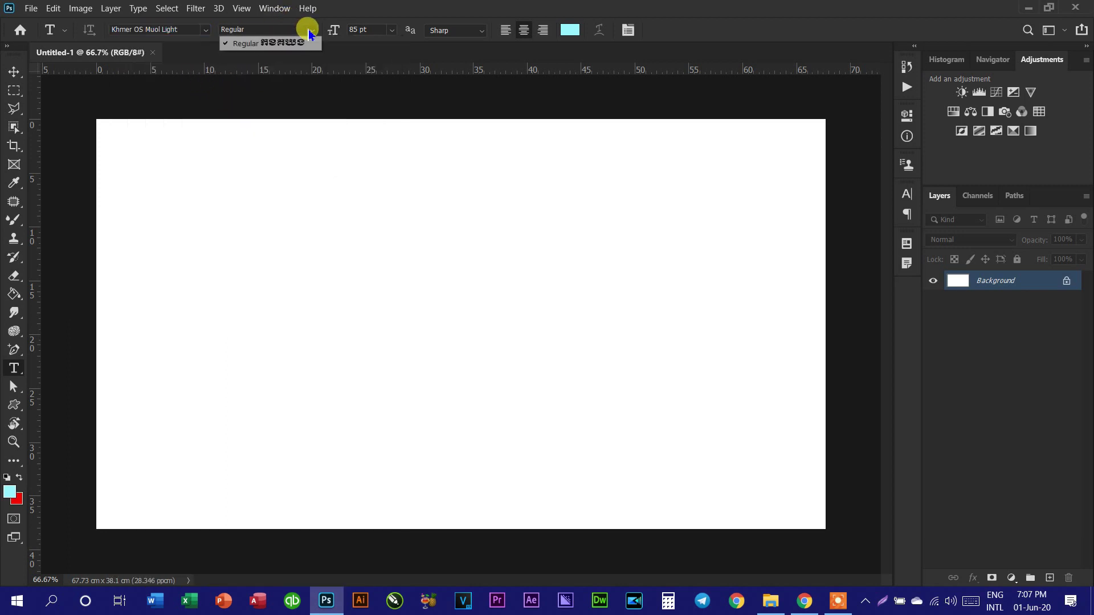
left_click(271, 48)
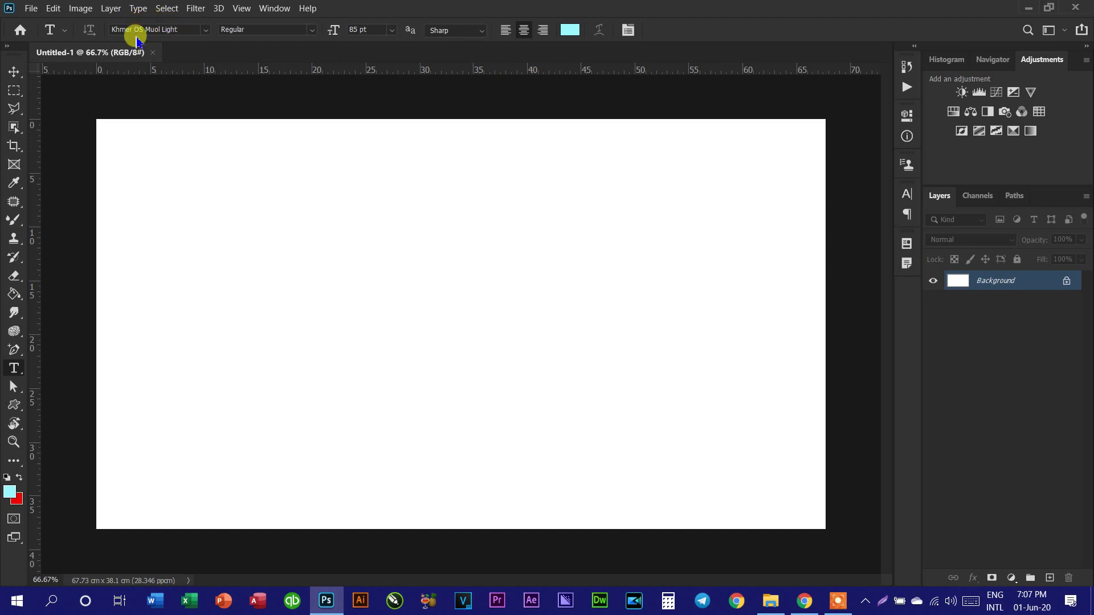
Open the Character panel and set the text colour to bright red (fc001e)
left_click(628, 31)
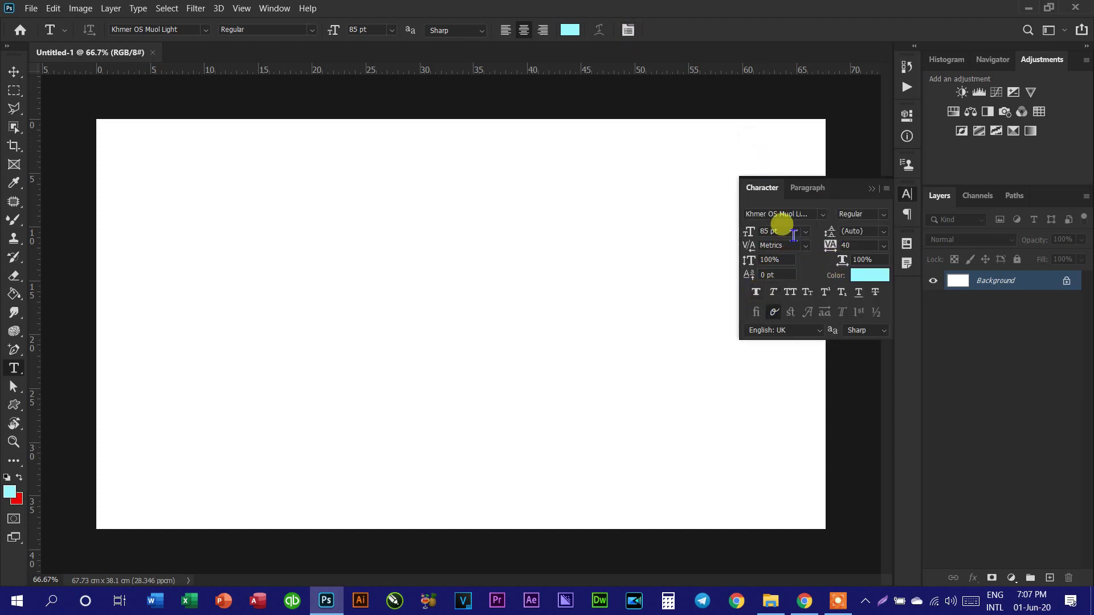
left_click(797, 233)
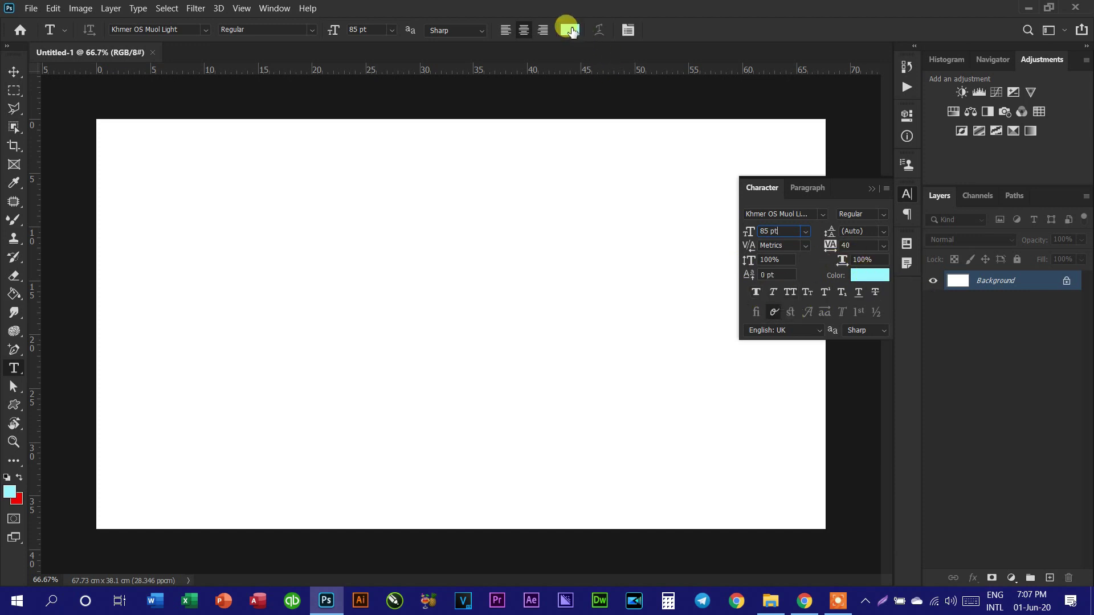
left_click(568, 30)
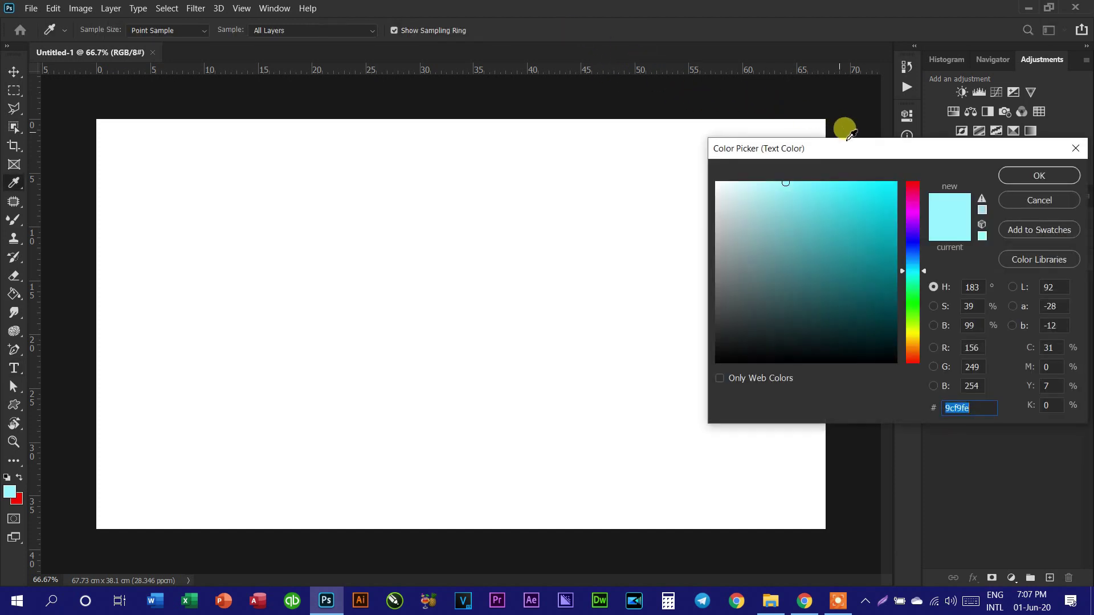
left_click_drag(800, 209, 855, 206)
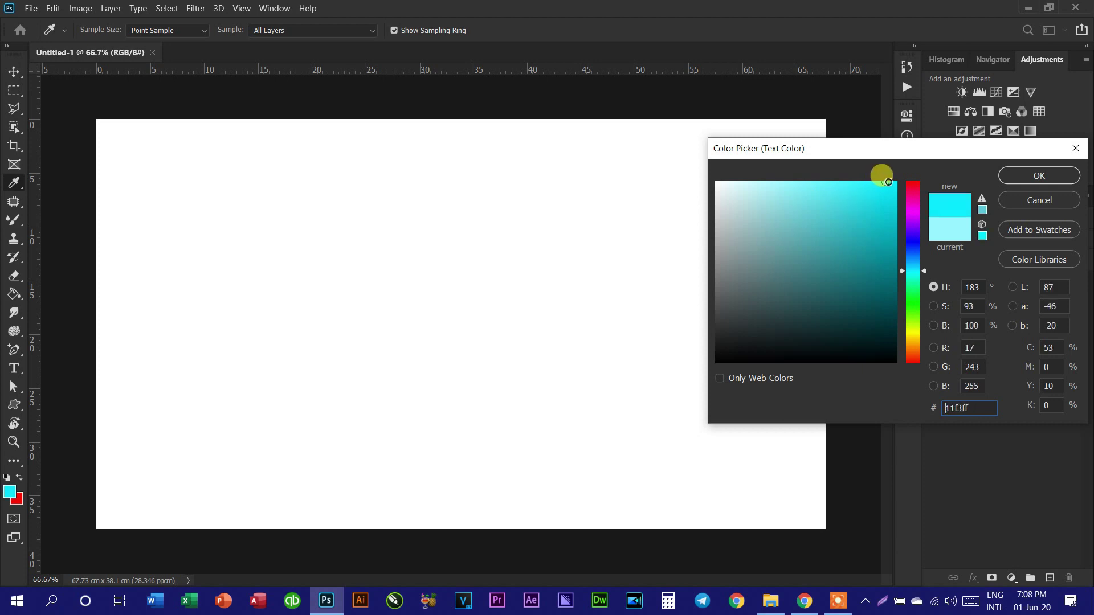
left_click(917, 230)
mouse_move(917, 229)
left_mouse_down()
mouse_move(921, 188)
mouse_move(914, 196)
left_mouse_up()
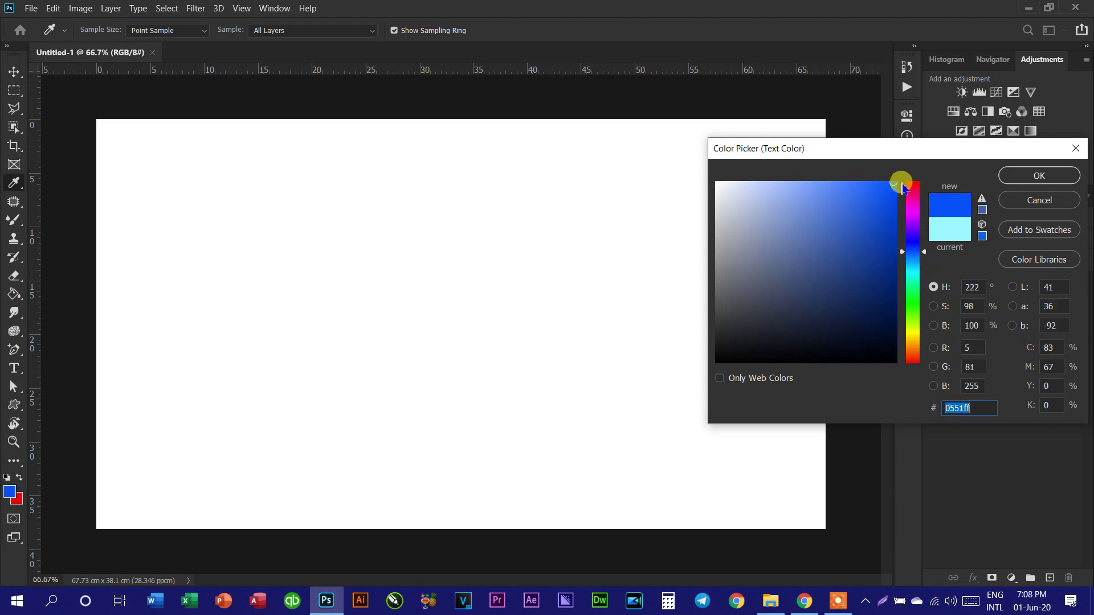
left_click_drag(880, 176, 894, 178)
left_click(1042, 177)
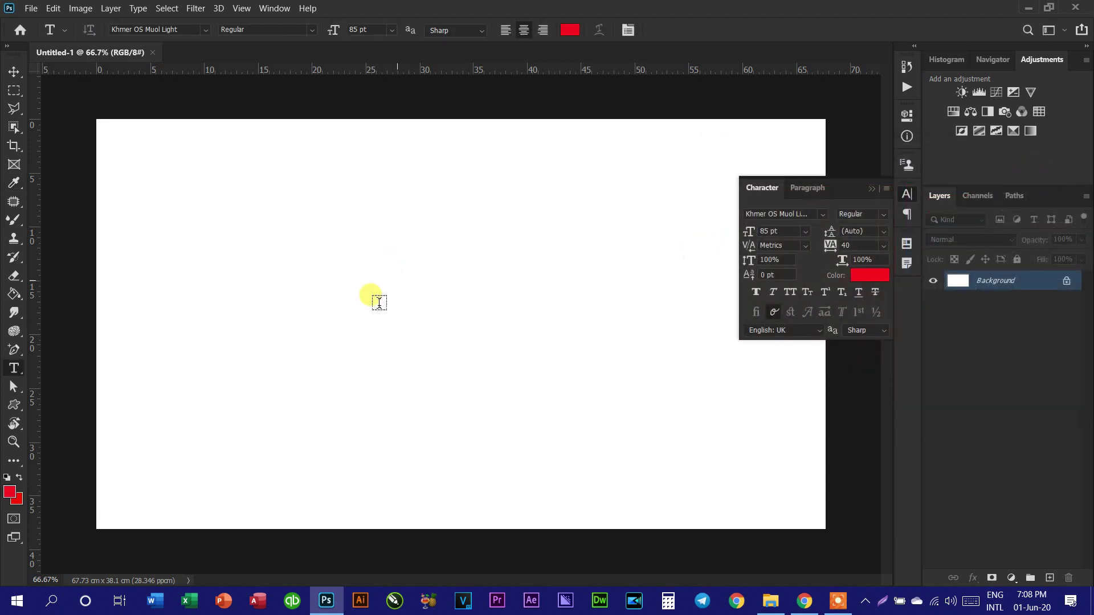
Type the red Khmer heading ព្រះរាជាណាចក្រកម្ពុជា on the left middle of the canvas
left_click(409, 303)
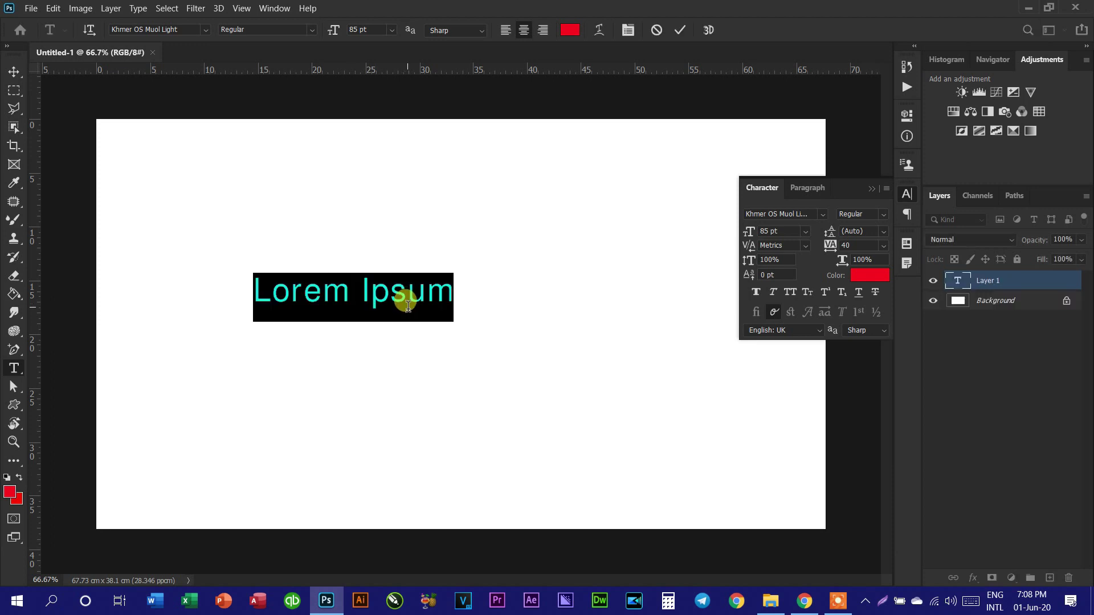
key("super+space")
key("super+space")
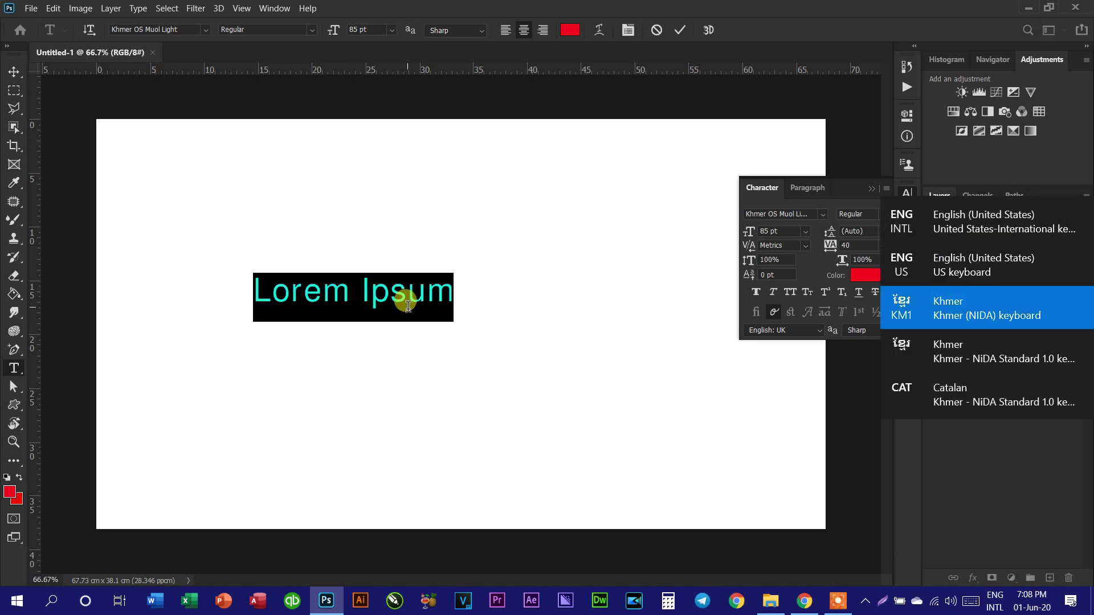
type("ព្រះ")
type("ម")
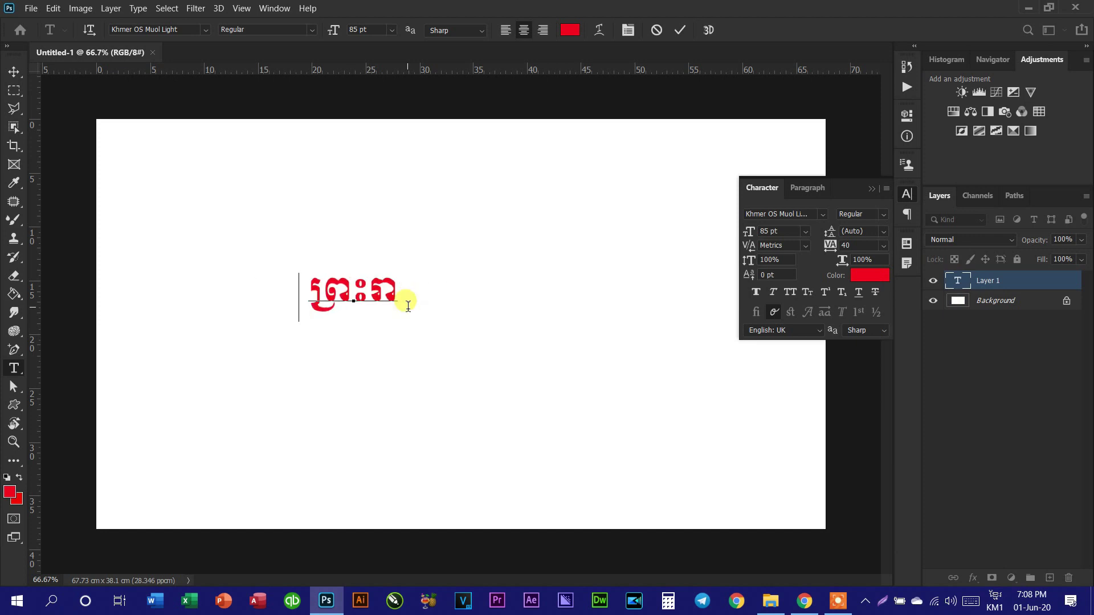
type("ជាណា")
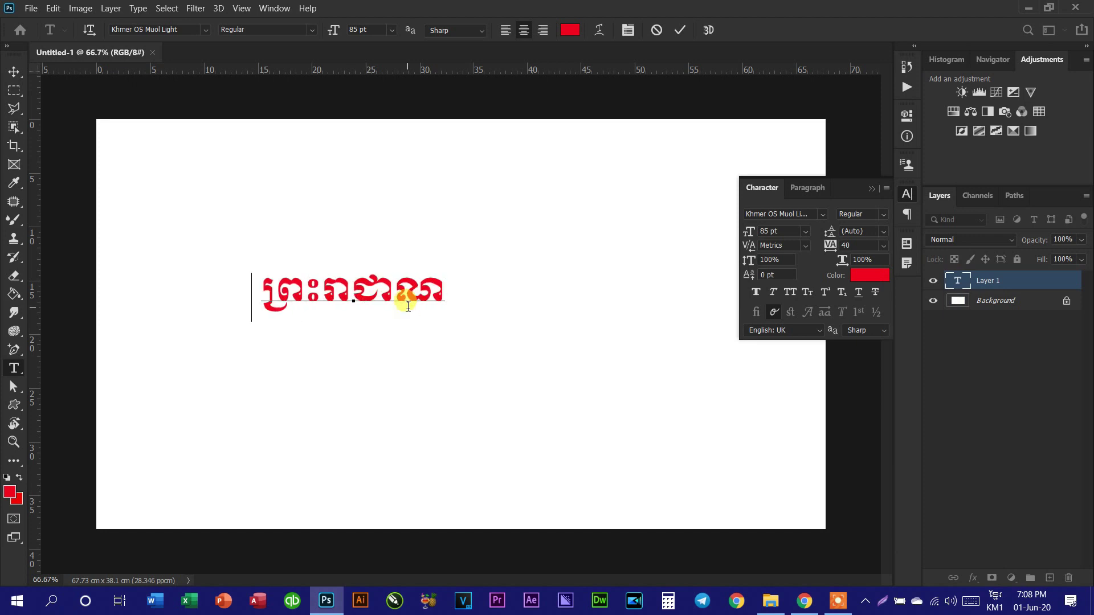
type("ាចក្រ")
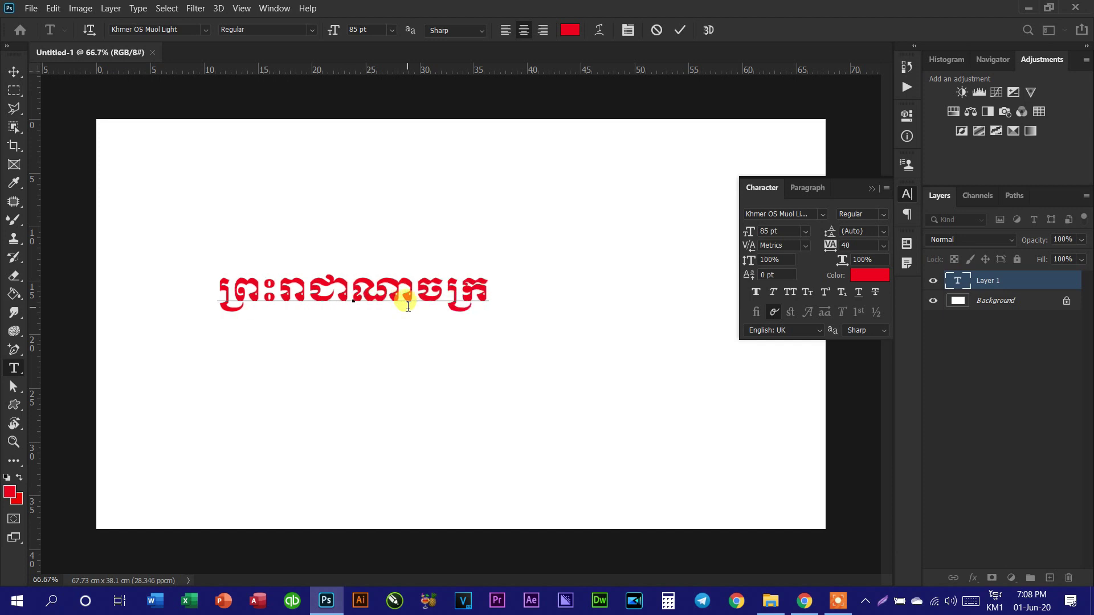
type("កម្ព")
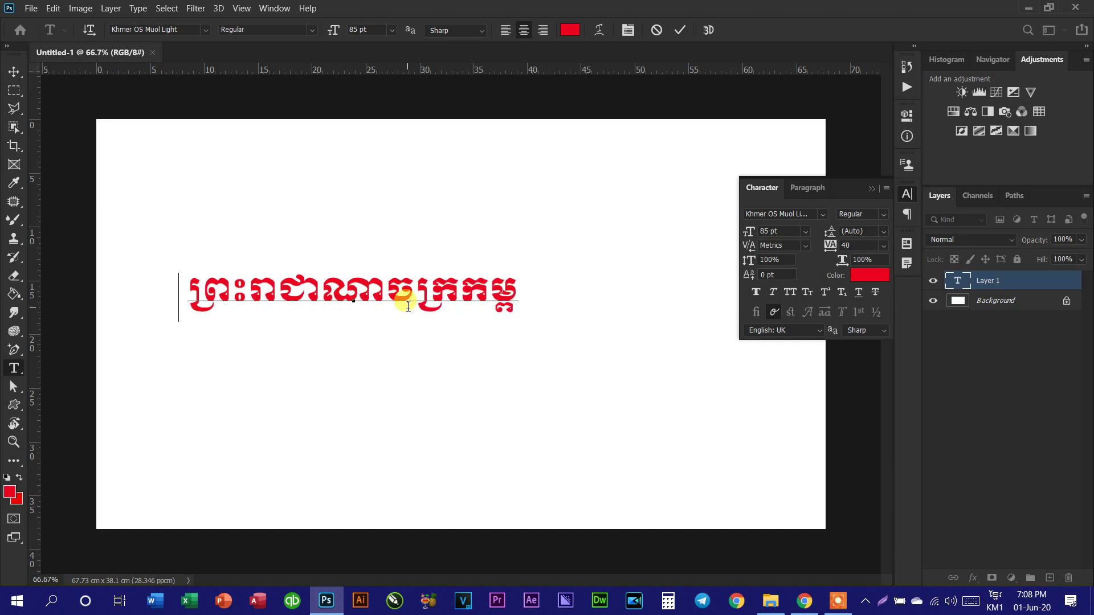
type("ជាំ")
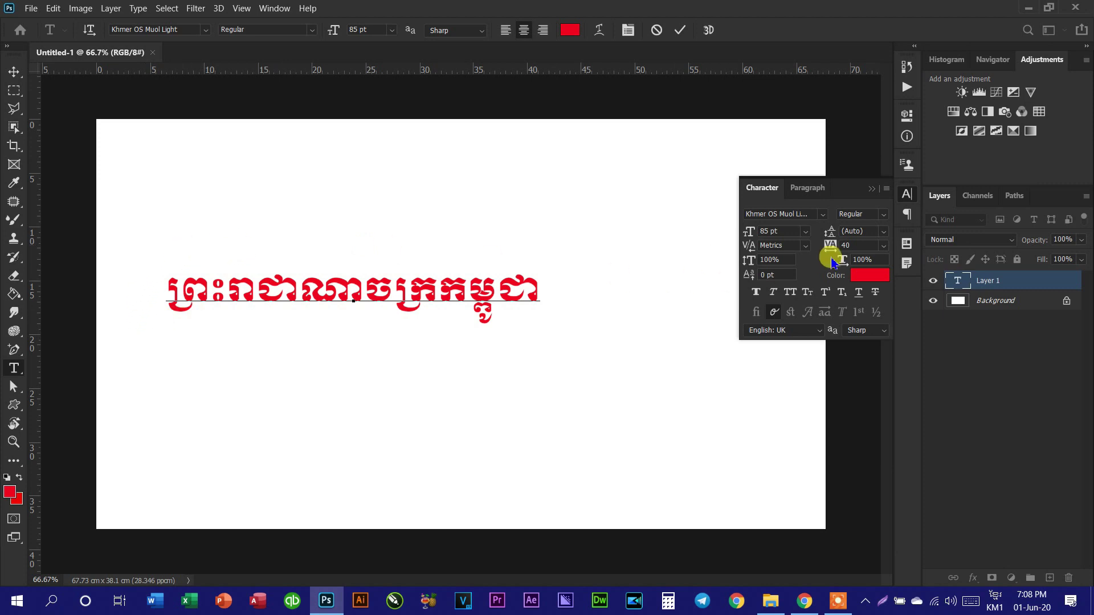
left_click(252, 281)
double_click(166, 279)
left_click_drag(371, 291, 609, 297)
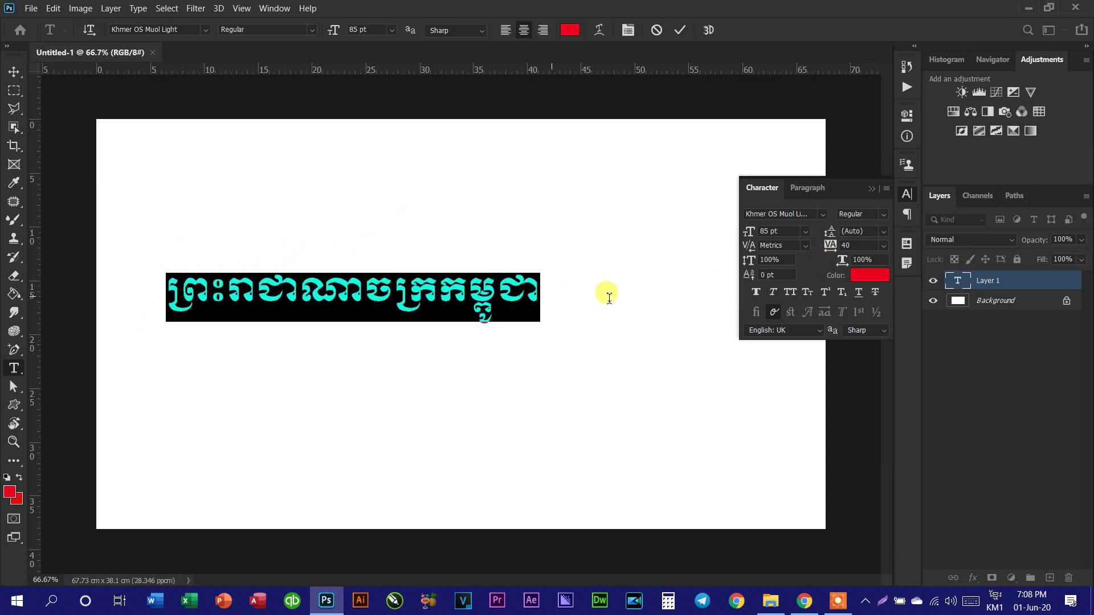
left_click(321, 282)
left_click(274, 288)
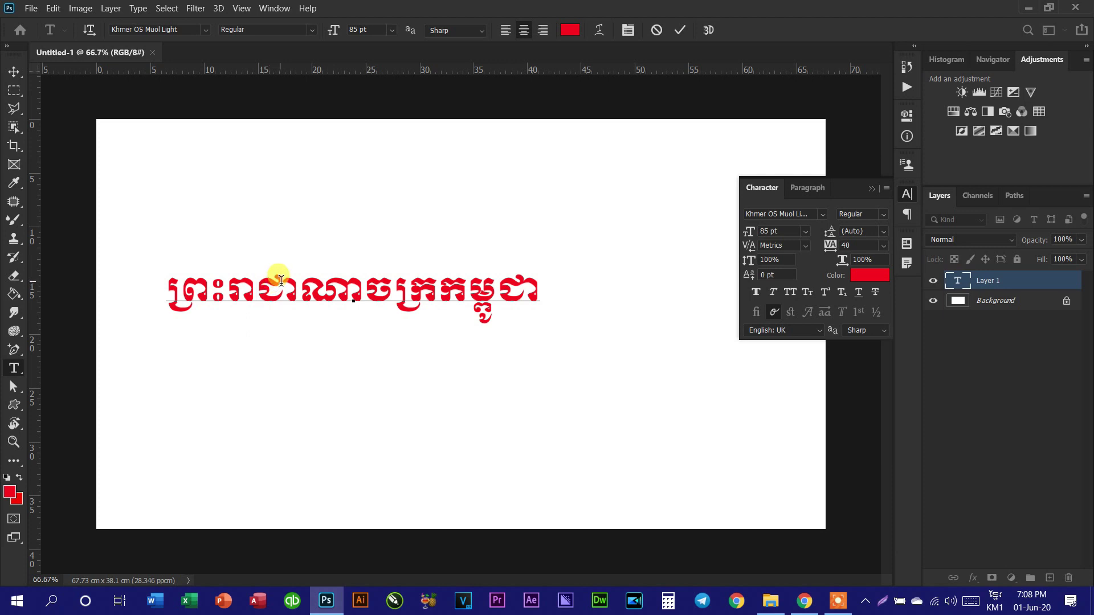
Select all the heading text, keep Regular style, and toggle Faux Bold
key("ctrl")
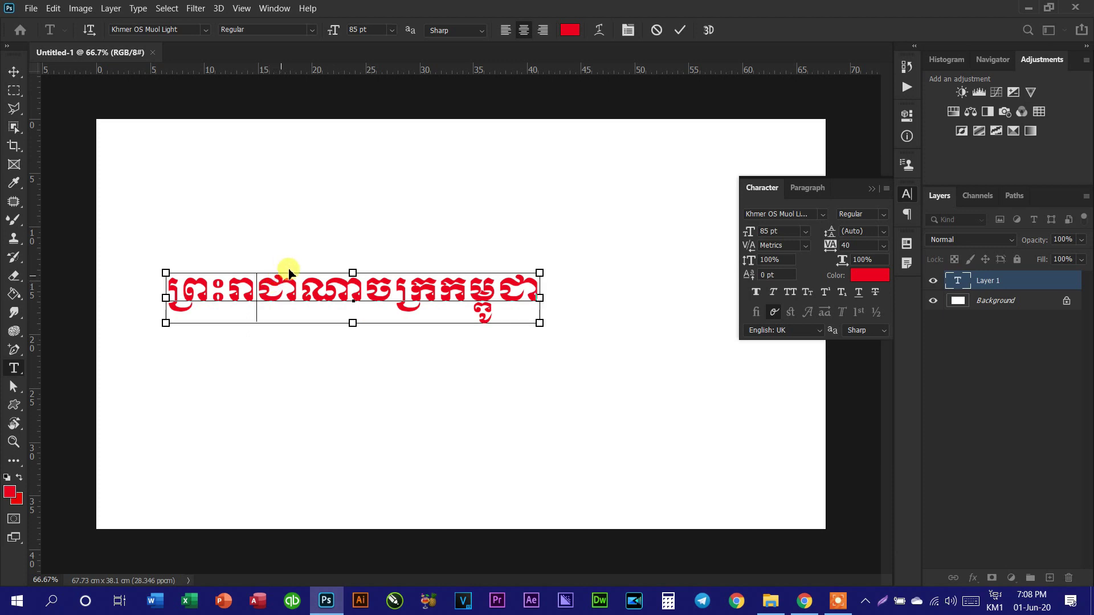
left_click(367, 294)
key("ctrl+a")
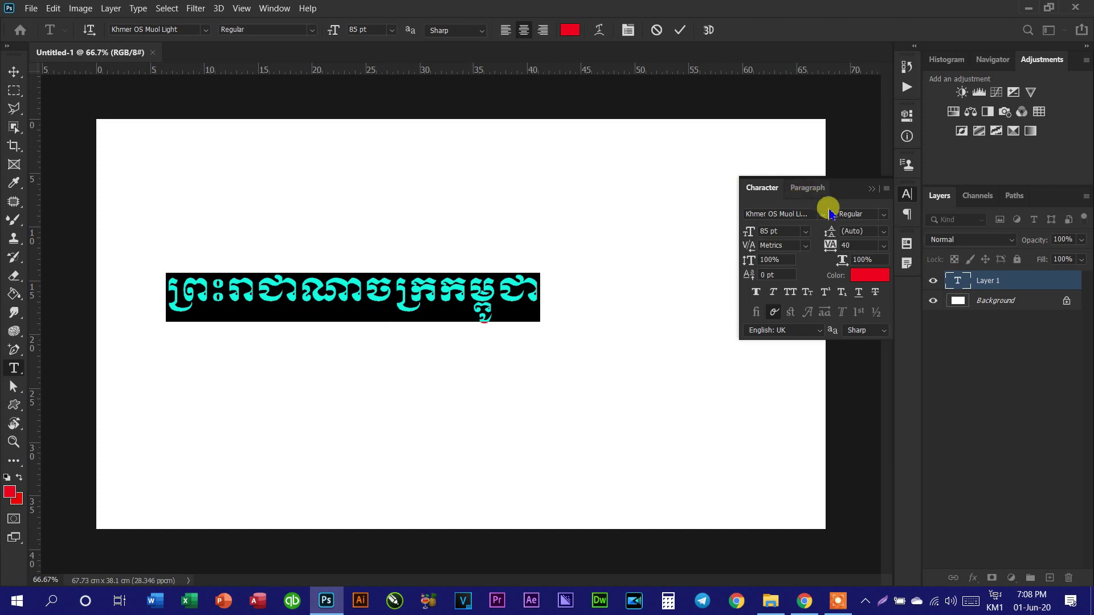
left_click(881, 216)
left_click(873, 226)
left_click(756, 297)
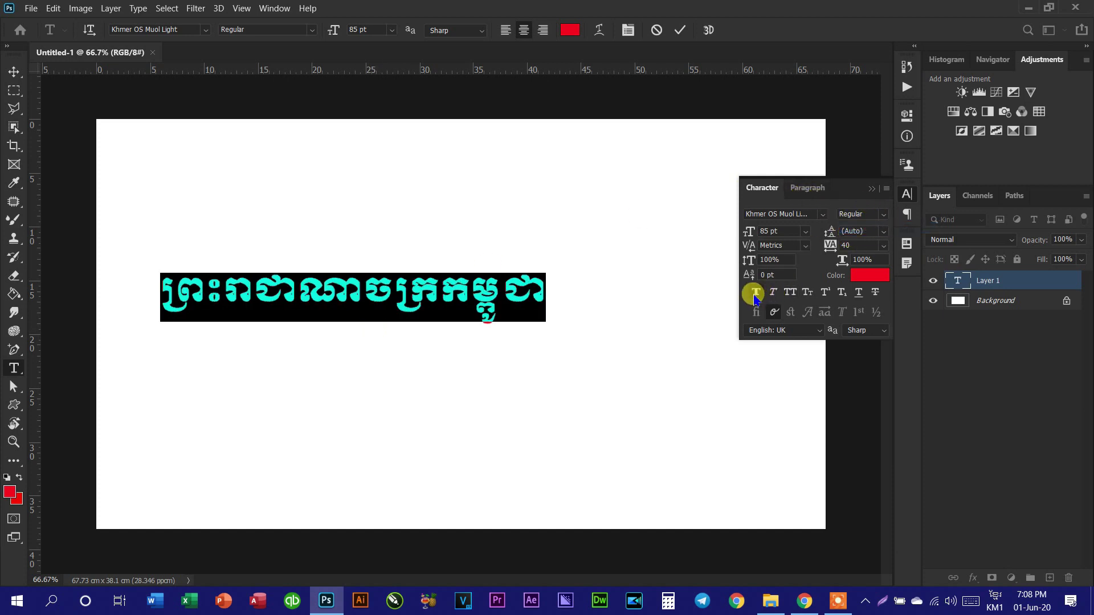
left_click(756, 294)
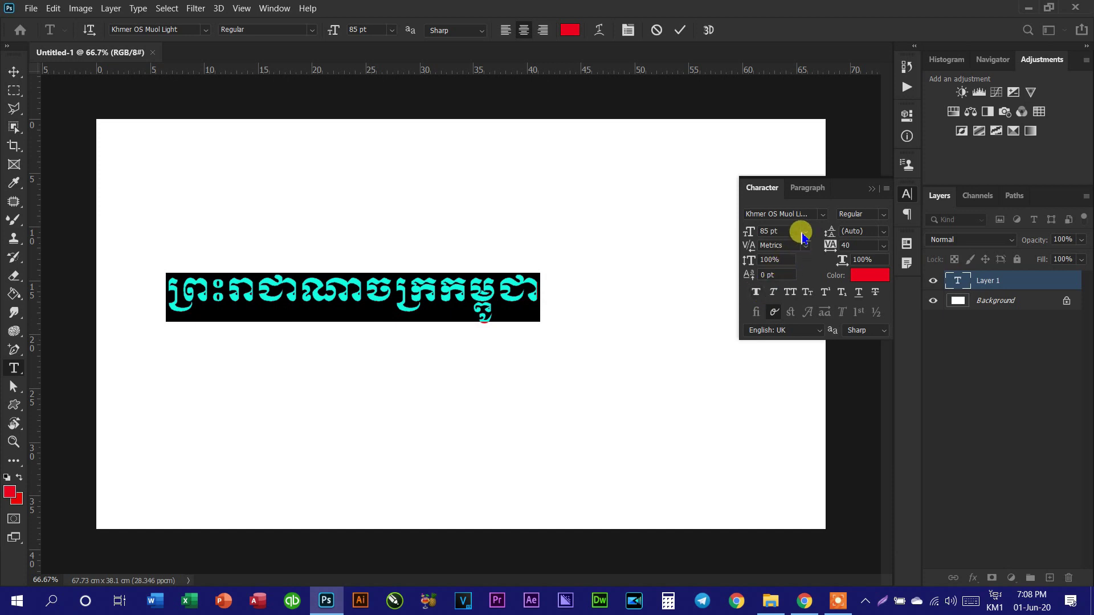
Resize the Khmer heading via the 24 pt and 72 pt presets, ending at 100 pt
left_click(807, 232)
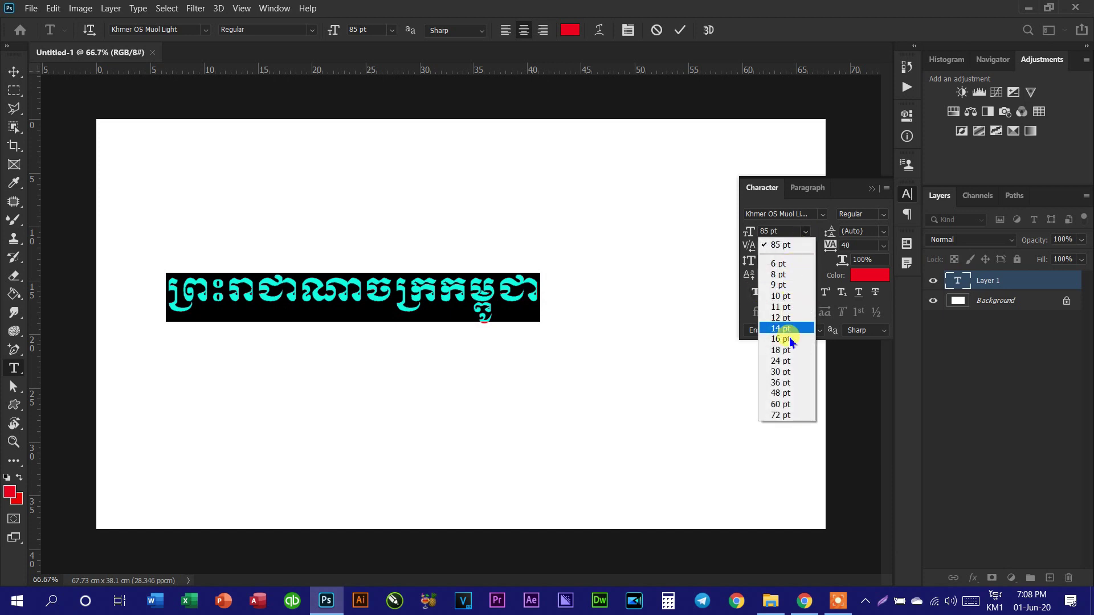
left_click(783, 361)
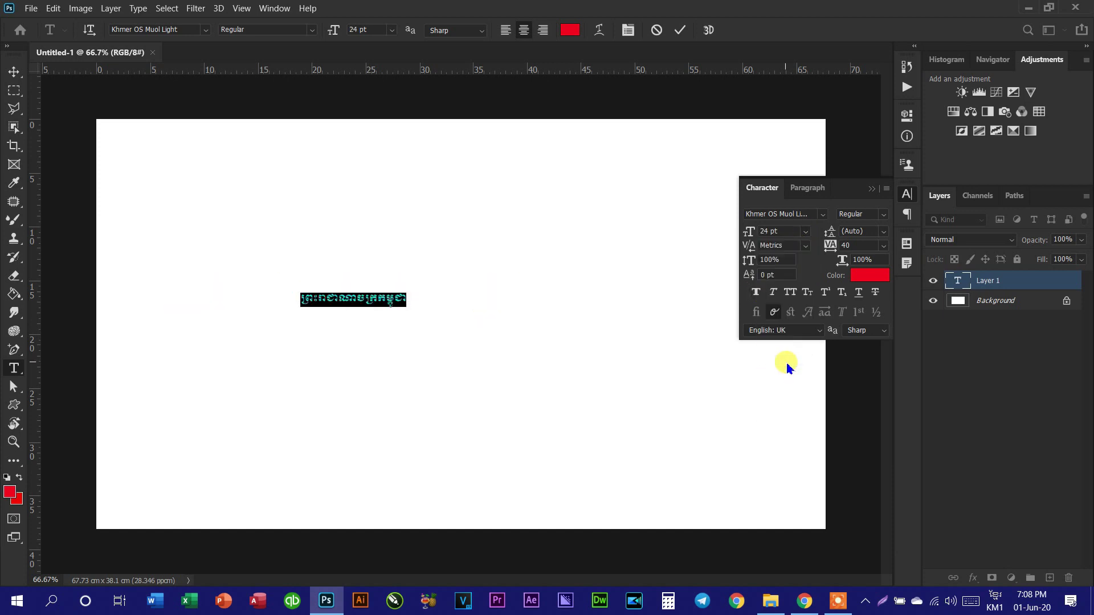
left_click(806, 232)
left_click(784, 414)
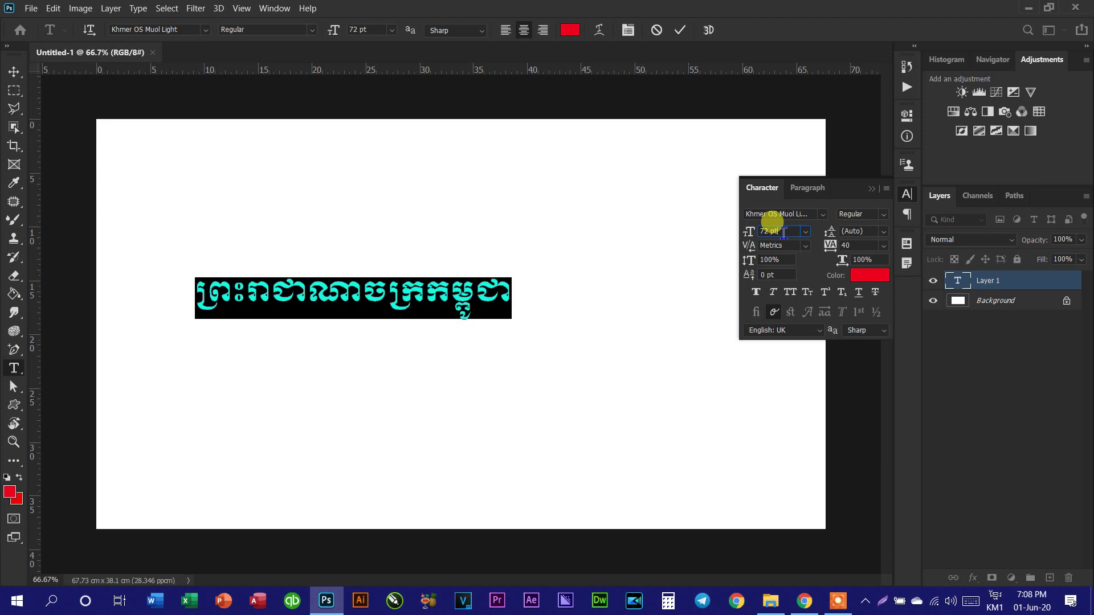
key("Up")
key("Up")
key("Up")
key("Up")
key("Up")
key("Up")
key("Up")
key("Up")
key("Up")
key("Up")
key("Up")
key("Up")
key("Up")
key("Up")
key("Up")
key("Up")
key("Up")
key("Up")
key("Up")
key("Up")
key("Up")
key("Up")
key("Up")
key("Up")
key("Up")
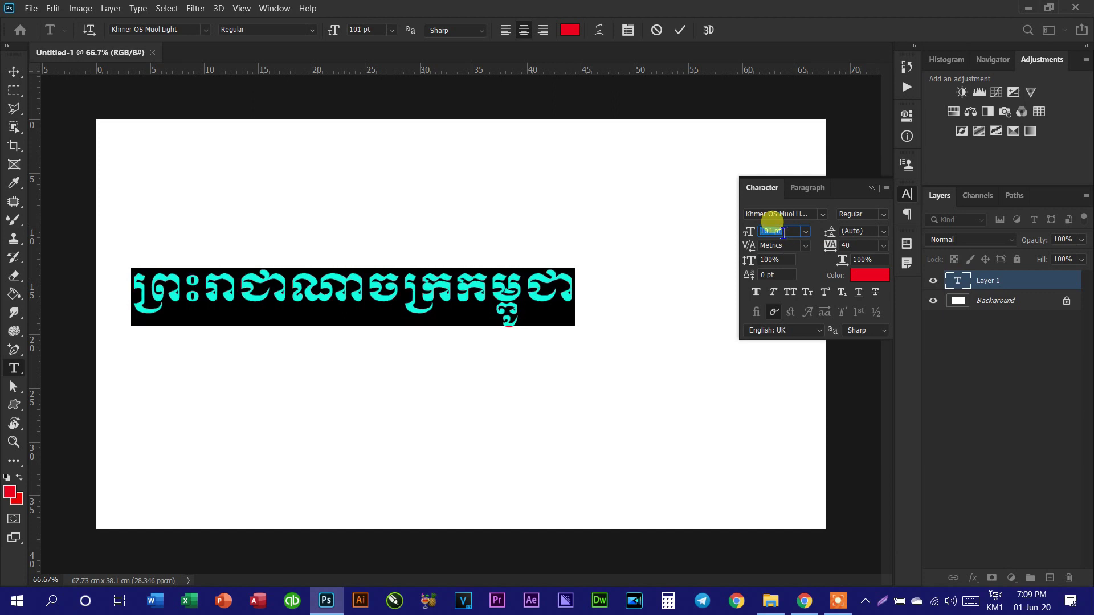
key("Down")
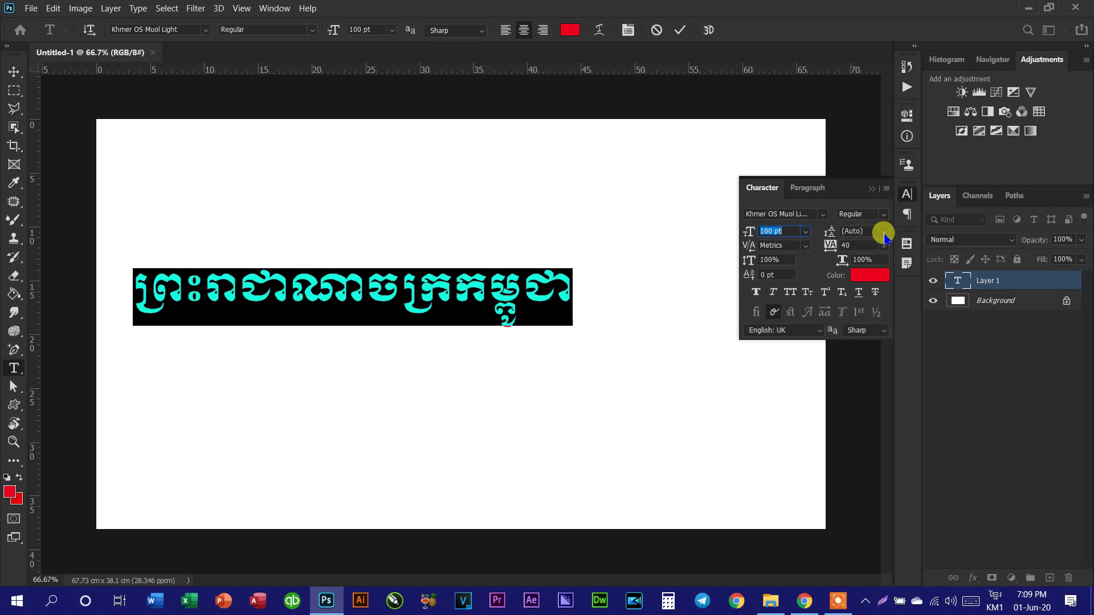
left_click(884, 232)
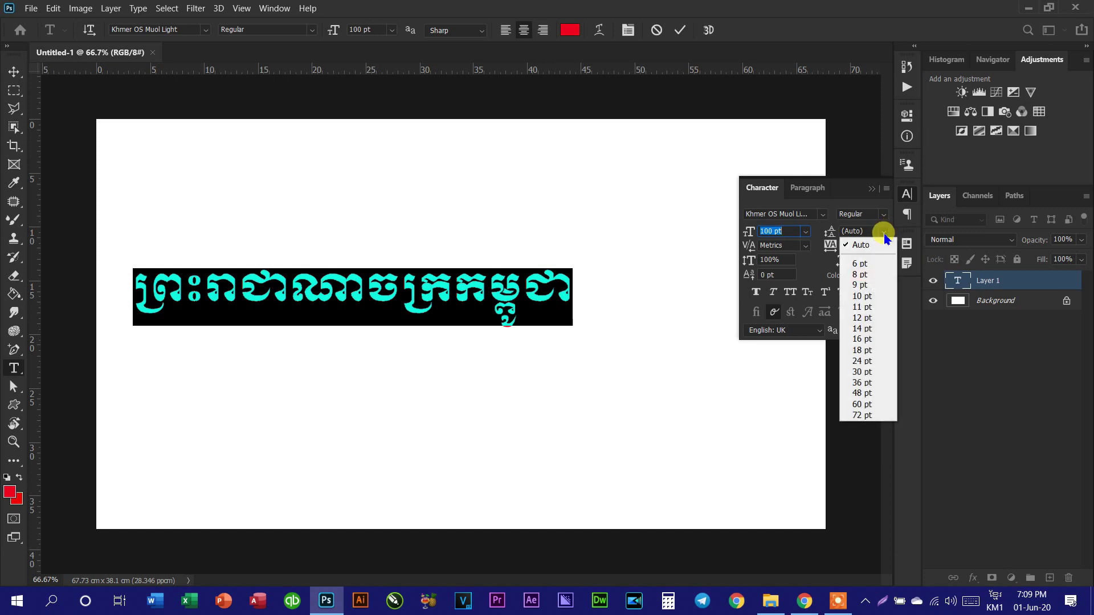
left_click(885, 235)
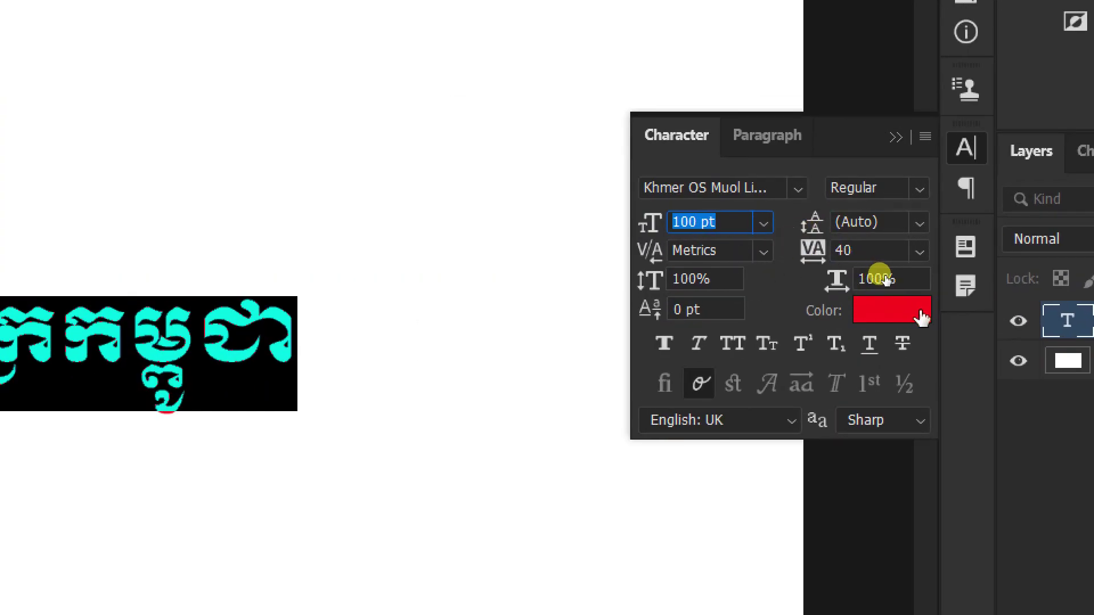
left_click(920, 224)
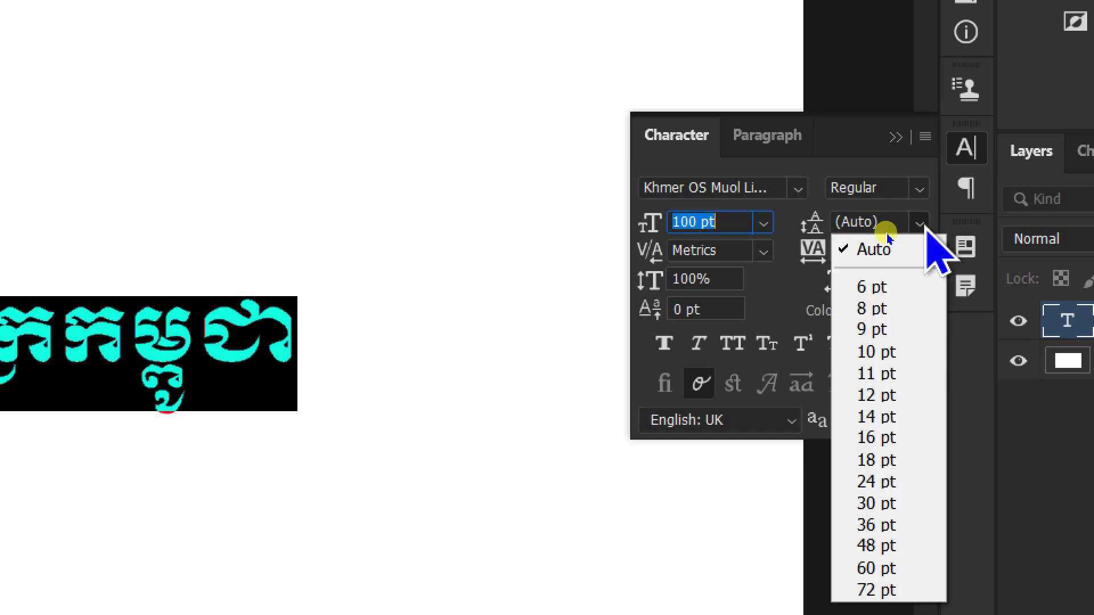
left_click(887, 235)
left_click(495, 308)
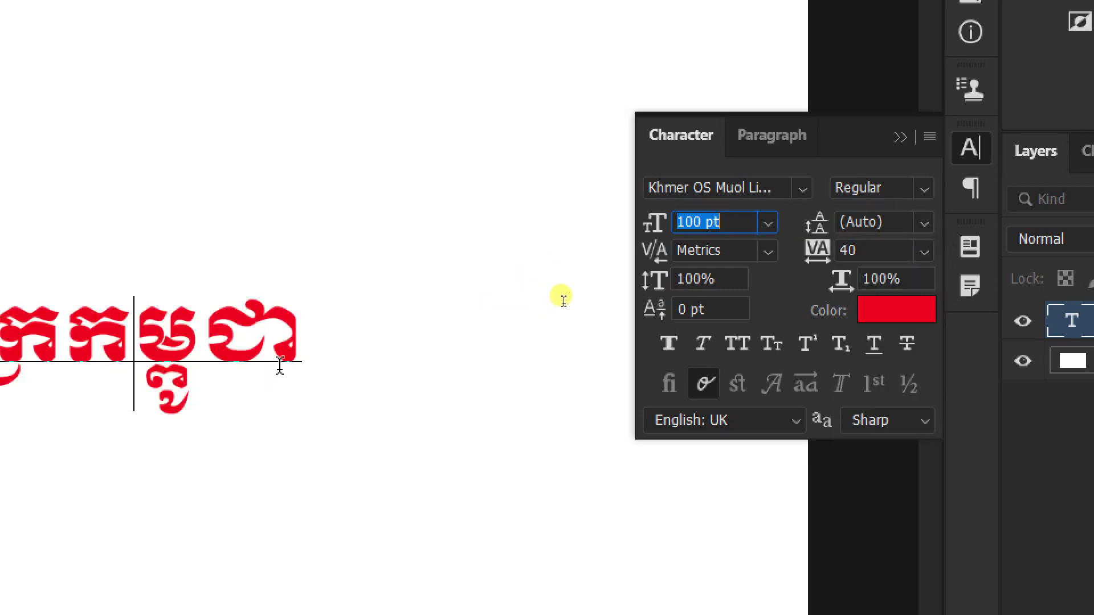
Add the second line ជាតិ សាសនា ព្រះមហាក្សត្រ beneath the heading and commit it
key("ctrl+z")
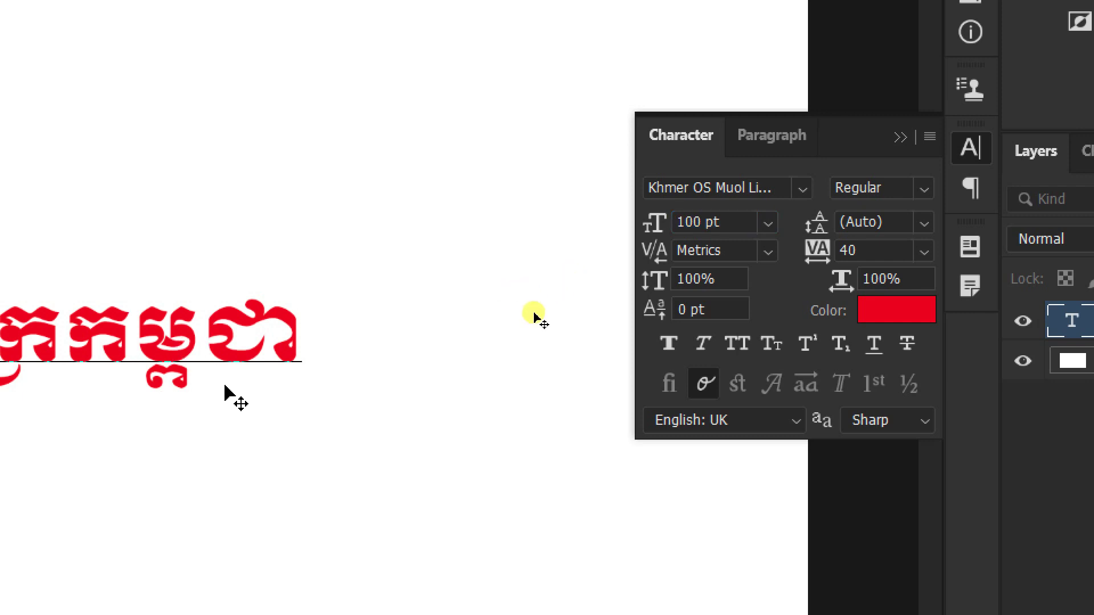
left_click(324, 345)
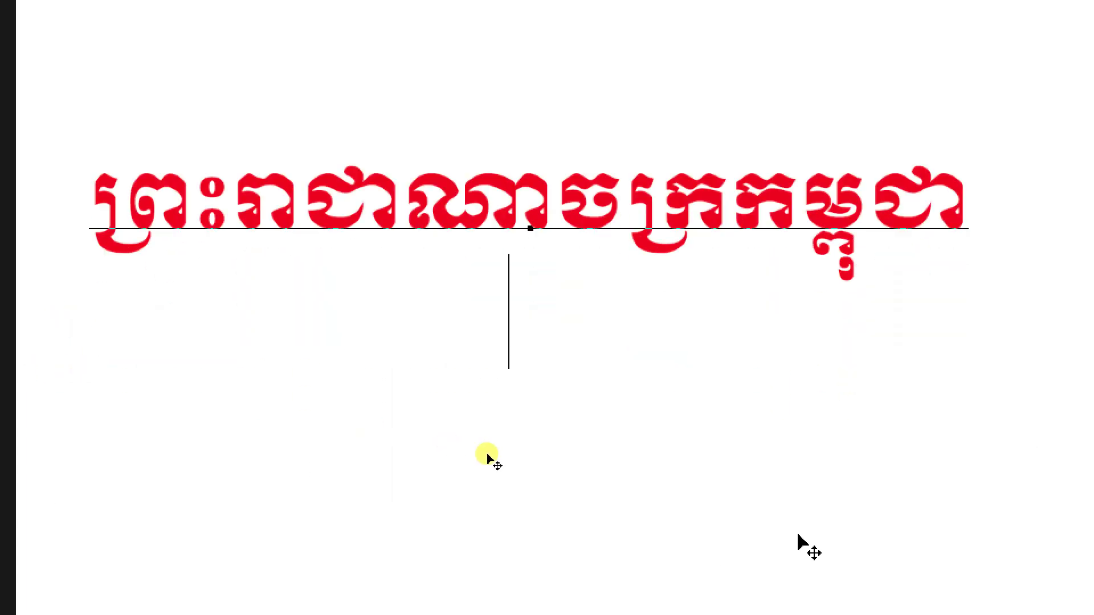
type("ជាតិ ា")
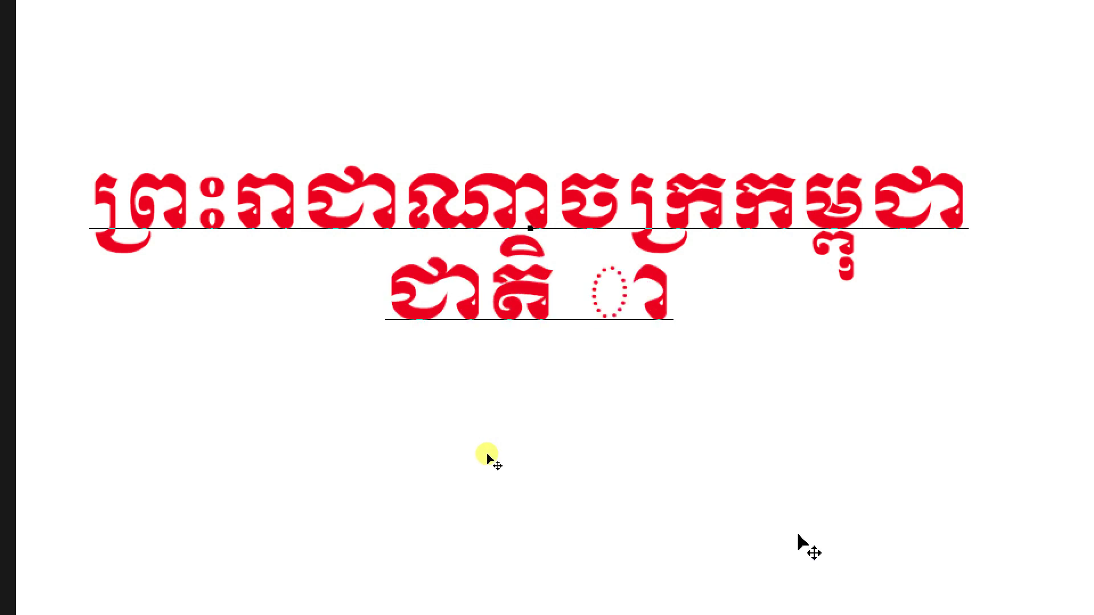
key("BackSpace")
type("សាសនា ព្រះមហាក្សត្រ")
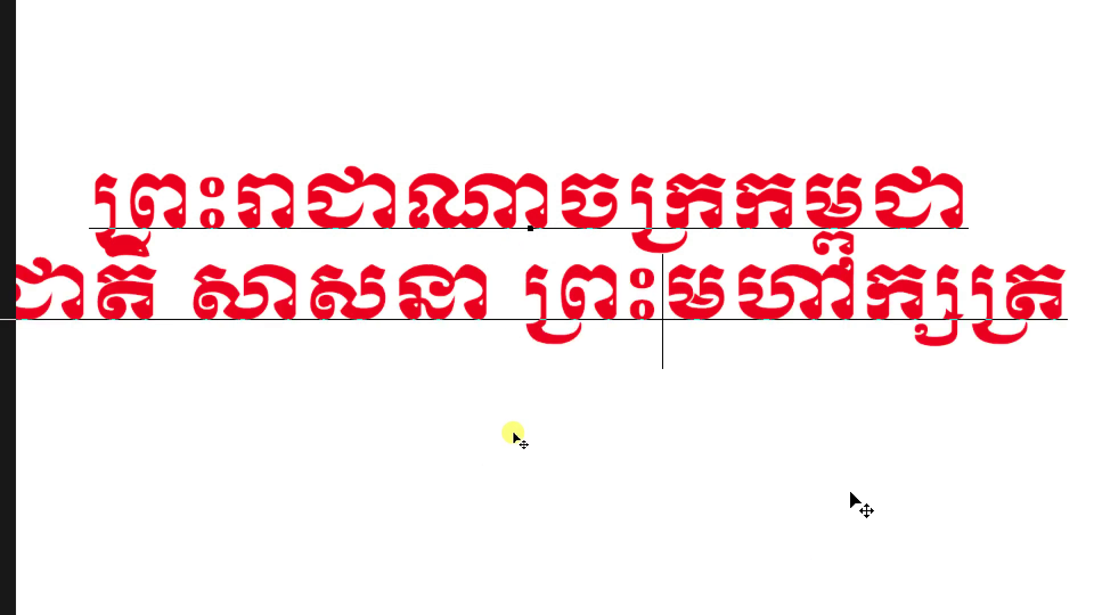
key("ctrl+Return")
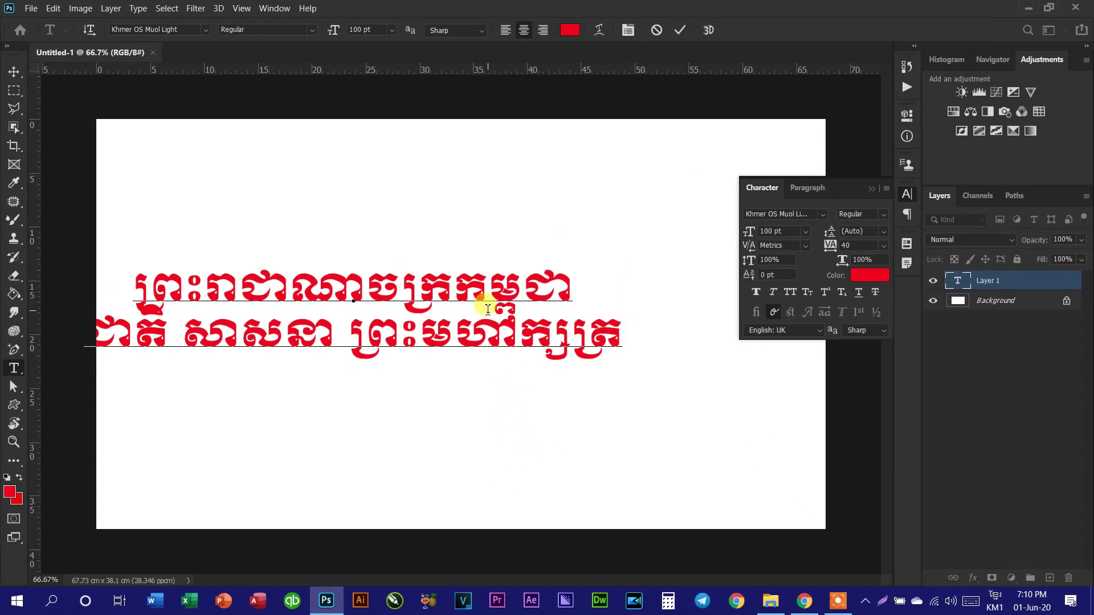
Drag the two-line text block right and up toward the canvas top
left_click(419, 334)
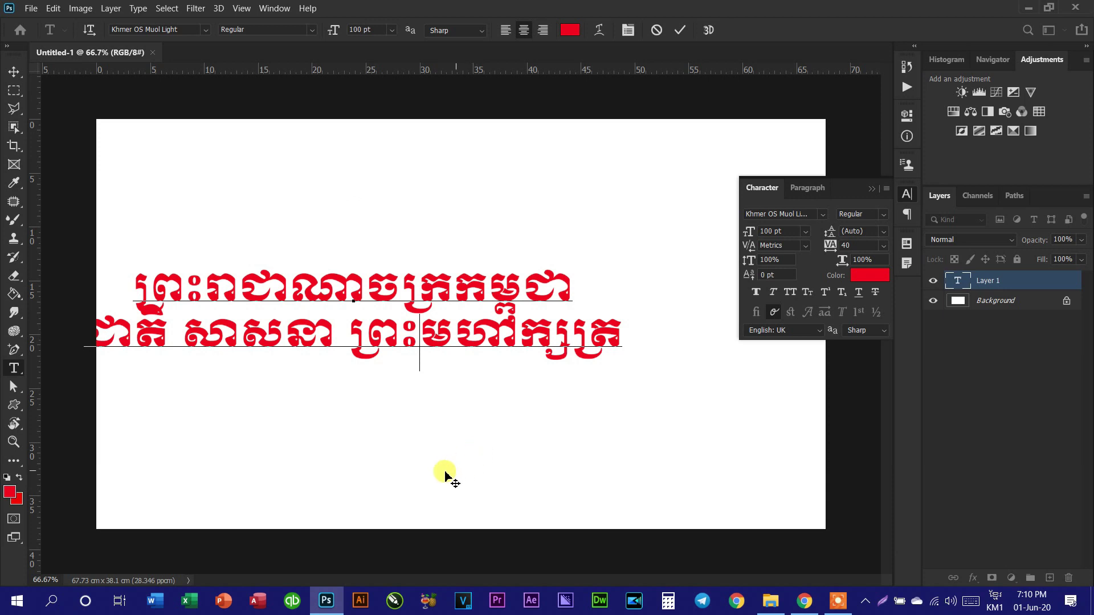
left_click_drag(393, 472, 495, 467)
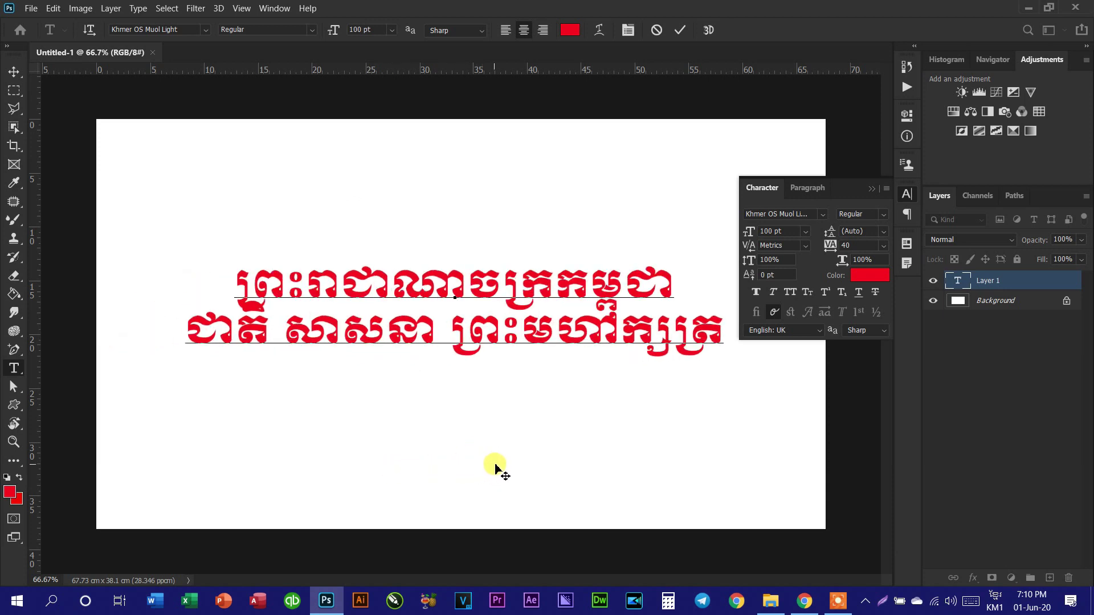
left_click_drag(511, 466, 498, 379)
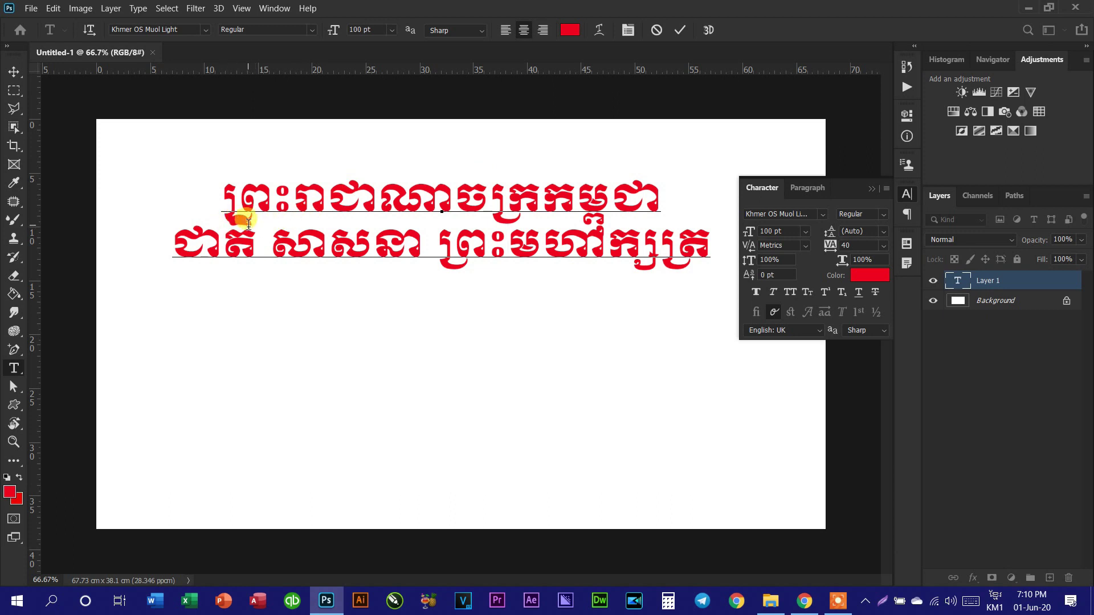
Select the second line and try the 16 pt, then 60 pt leading presets
key("ctrl")
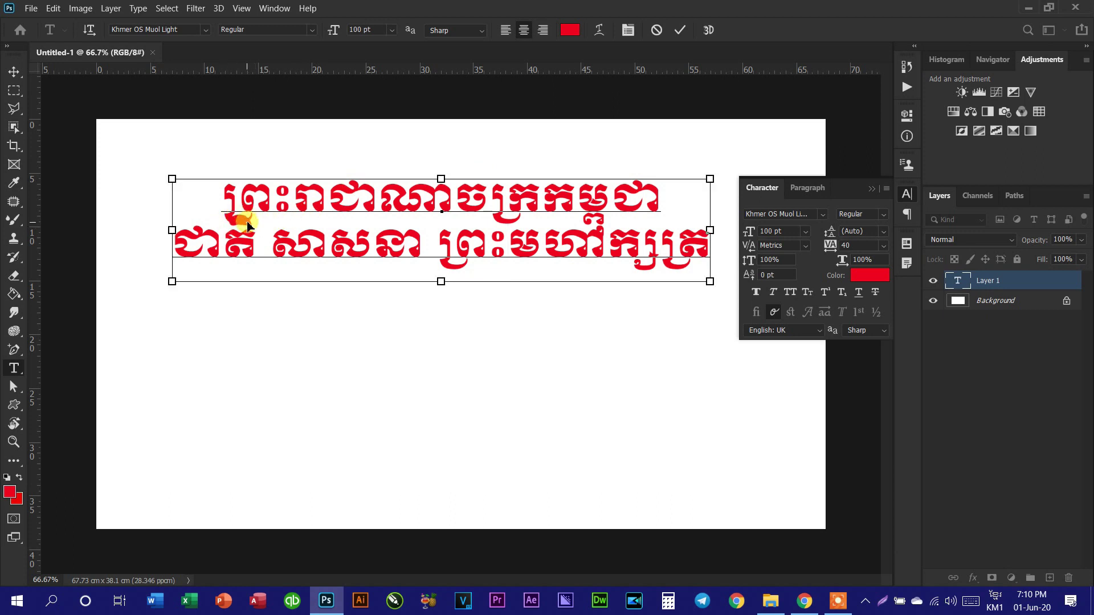
triple_click(248, 225)
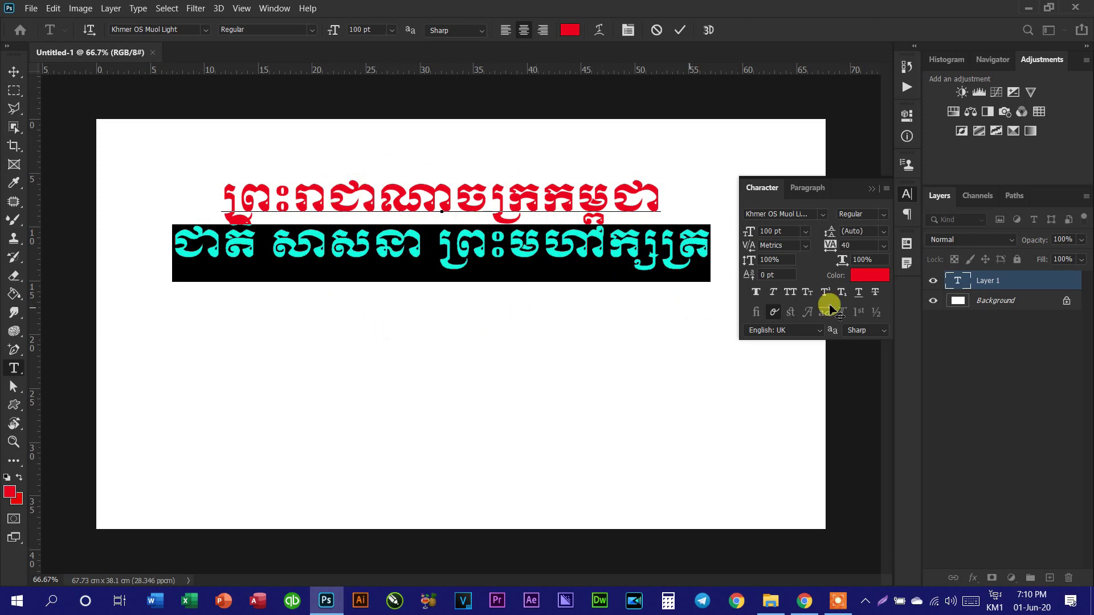
left_click(883, 232)
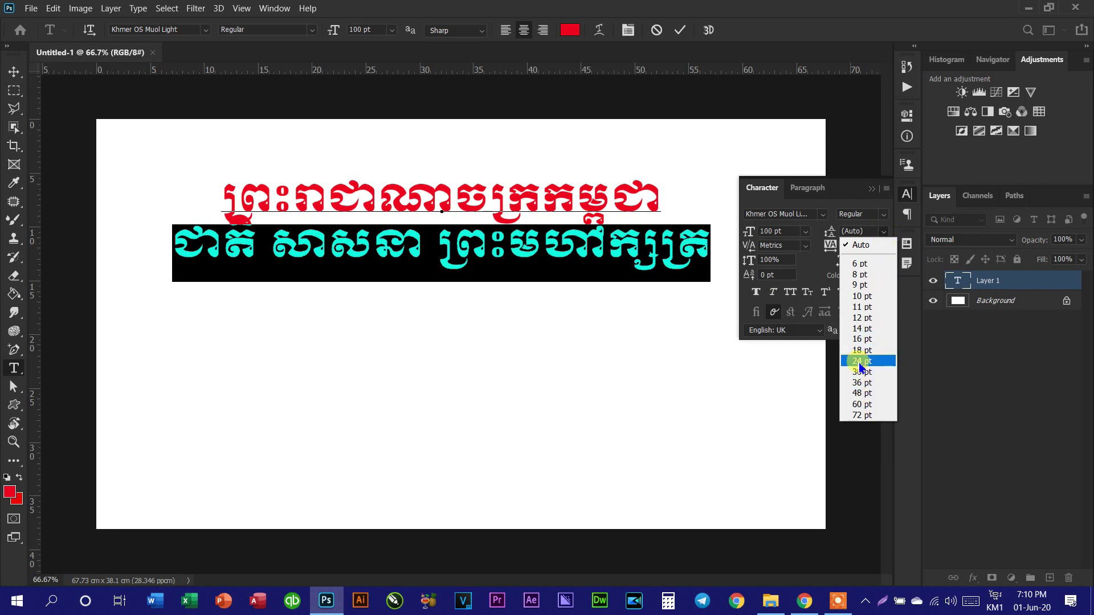
left_click(862, 341)
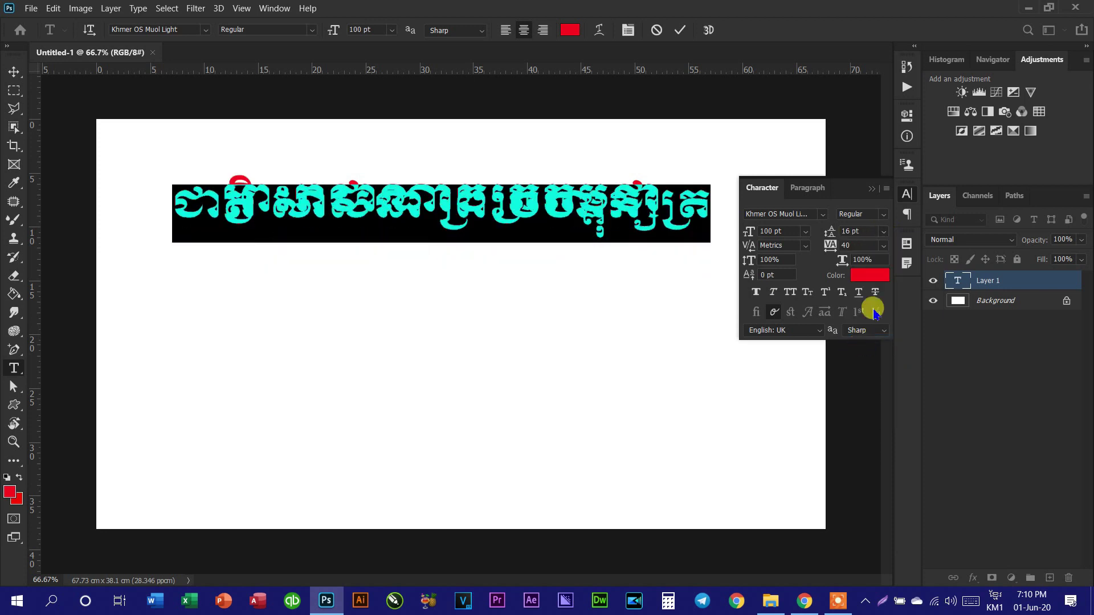
left_click(885, 233)
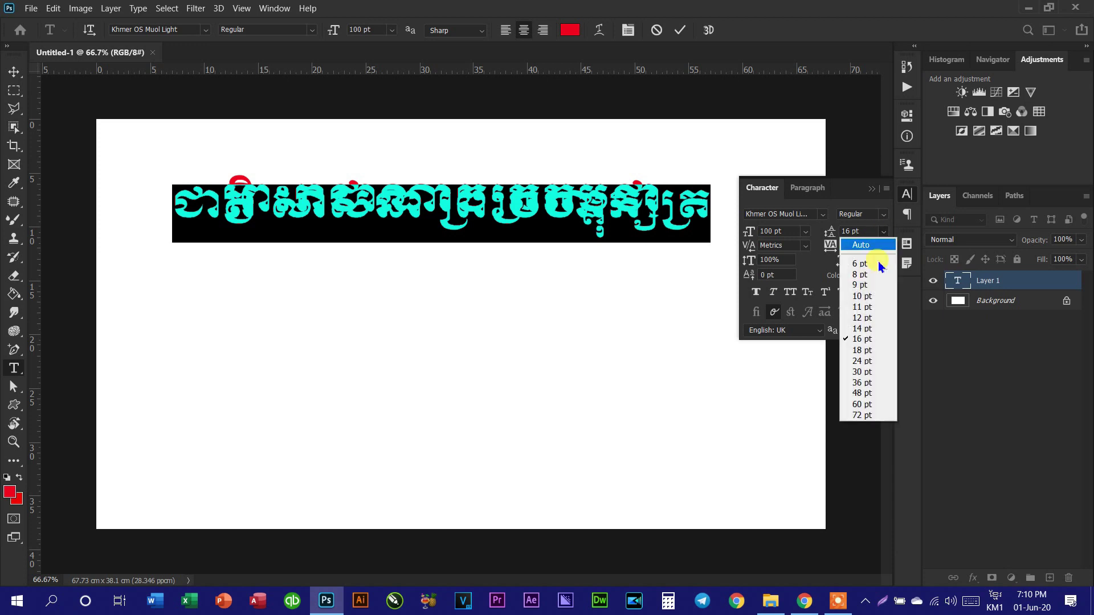
left_click(870, 406)
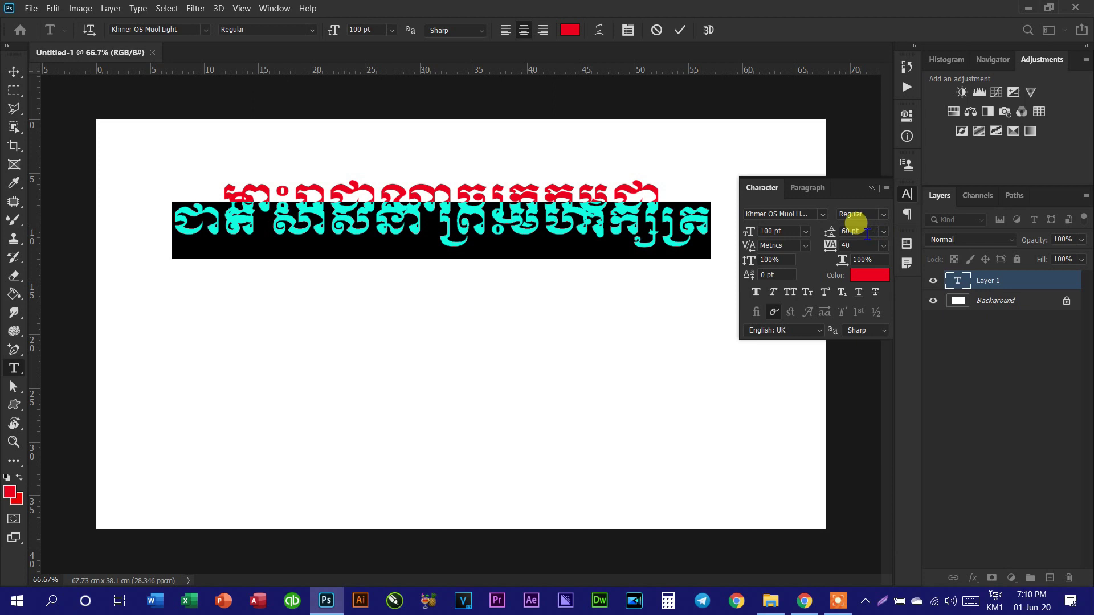
Scrub the leading value up to 176 pt and confirm it
scroll(870, 234, "up", 5)
scroll(870, 234, "up", 5)
scroll(869, 233, "up", 5)
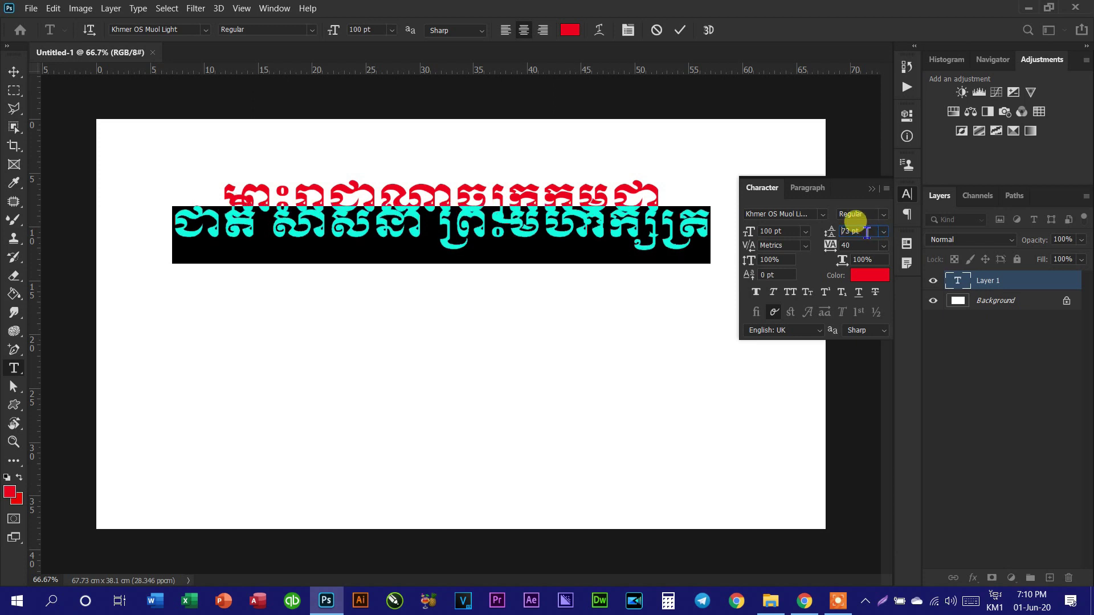
scroll(867, 232, "up", 6)
scroll(867, 233, "up", 4)
scroll(868, 233, "up", 5)
scroll(867, 232, "up", 5)
scroll(868, 232, "up", 4)
scroll(867, 233, "up", 10)
scroll(867, 233, "up", 10)
scroll(867, 232, "up", 9)
scroll(867, 232, "up", 9)
scroll(867, 232, "up", 6)
scroll(867, 233, "up", 6)
scroll(868, 232, "up", 6)
scroll(868, 233, "up", 7)
scroll(868, 233, "up", 6)
scroll(868, 232, "up", 6)
scroll(867, 233, "up", 3)
scroll(867, 232, "up", 4)
scroll(867, 232, "up", 3)
scroll(867, 233, "down", 2)
scroll(867, 232, "down", 3)
scroll(868, 232, "down", 4)
scroll(867, 233, "down", 4)
scroll(868, 232, "up", 5)
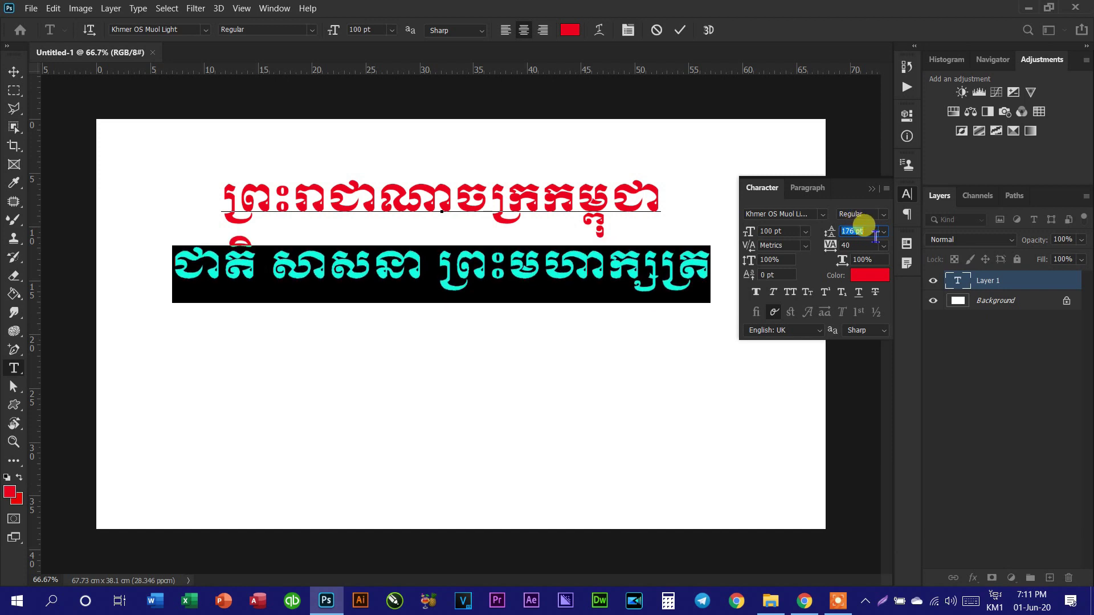
left_click(859, 232)
key("Return")
Deselect the second line to preview the 176 pt line spacing
left_click(480, 259)
left_click(423, 258)
left_click(463, 202)
left_click(483, 261)
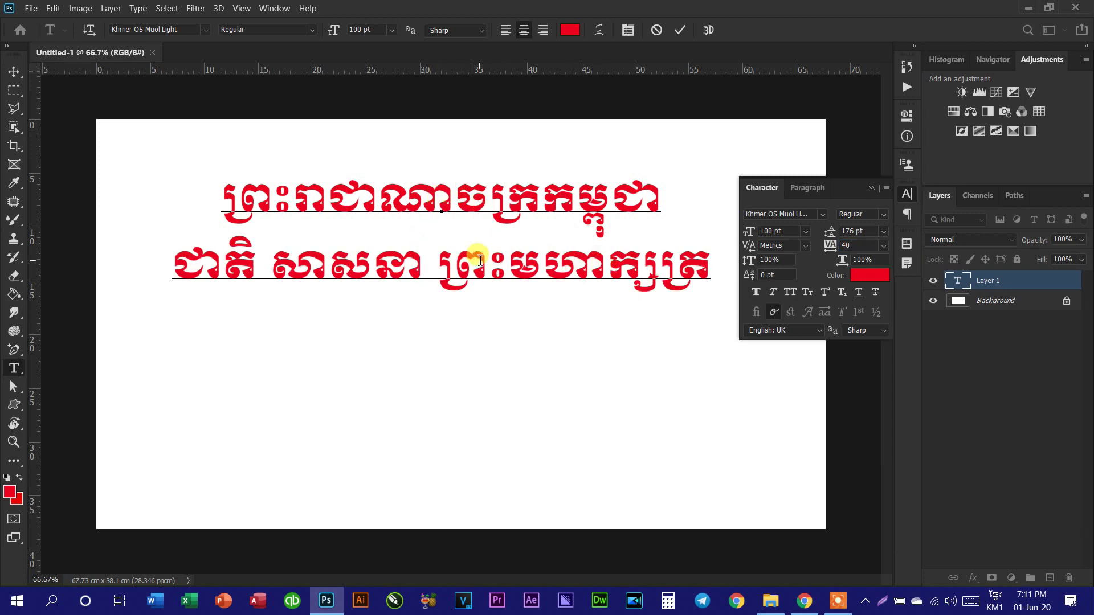
key("ctrl")
Set the second line's tracking to -100 from the presets, then back to 0
triple_click(479, 263)
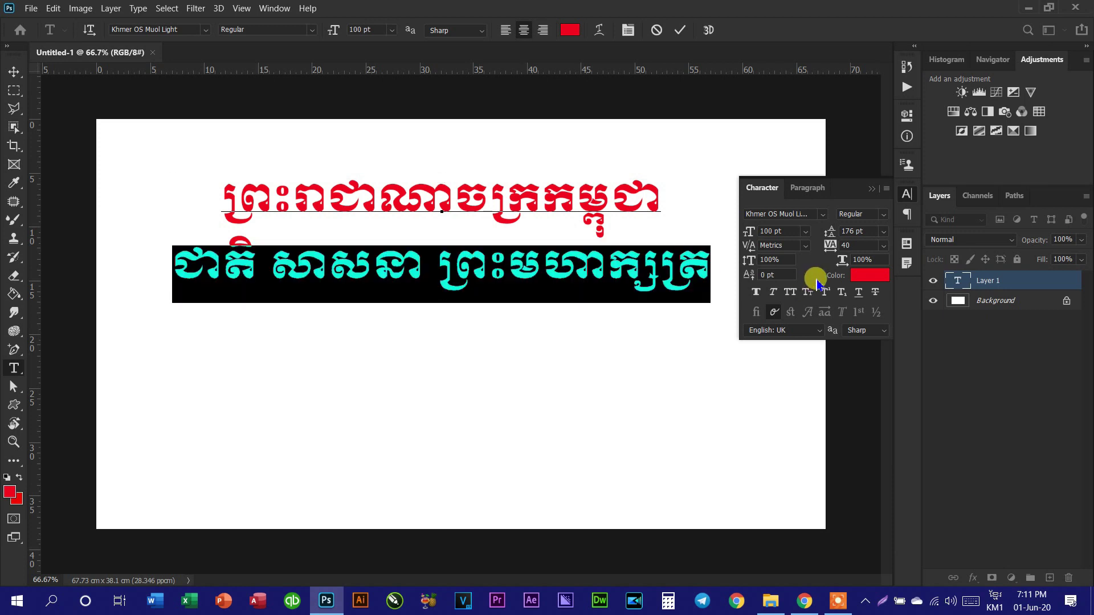
left_click(884, 245)
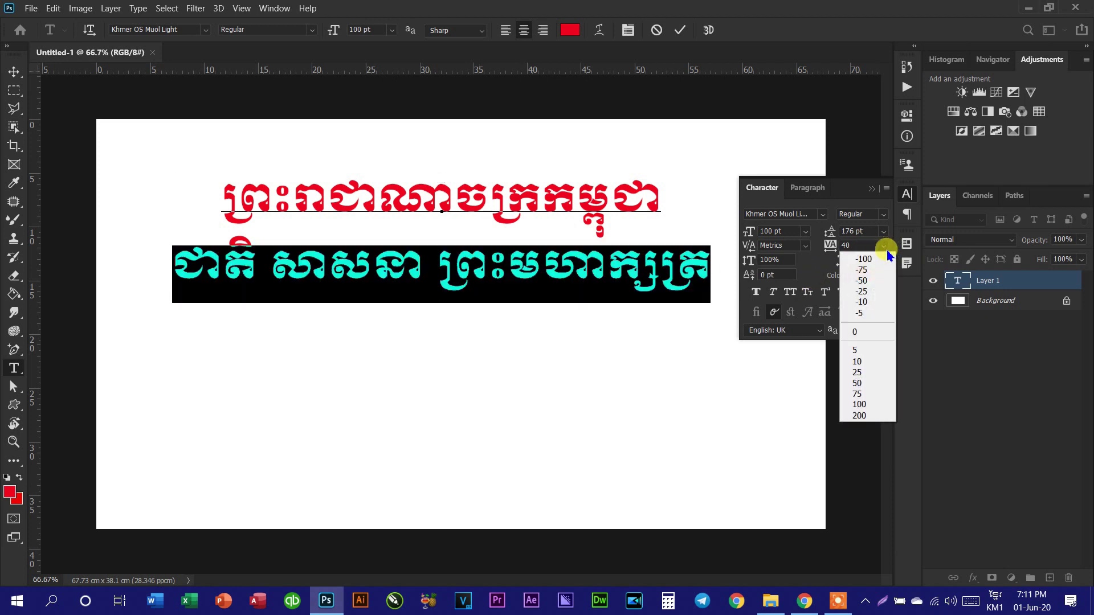
left_click(863, 259)
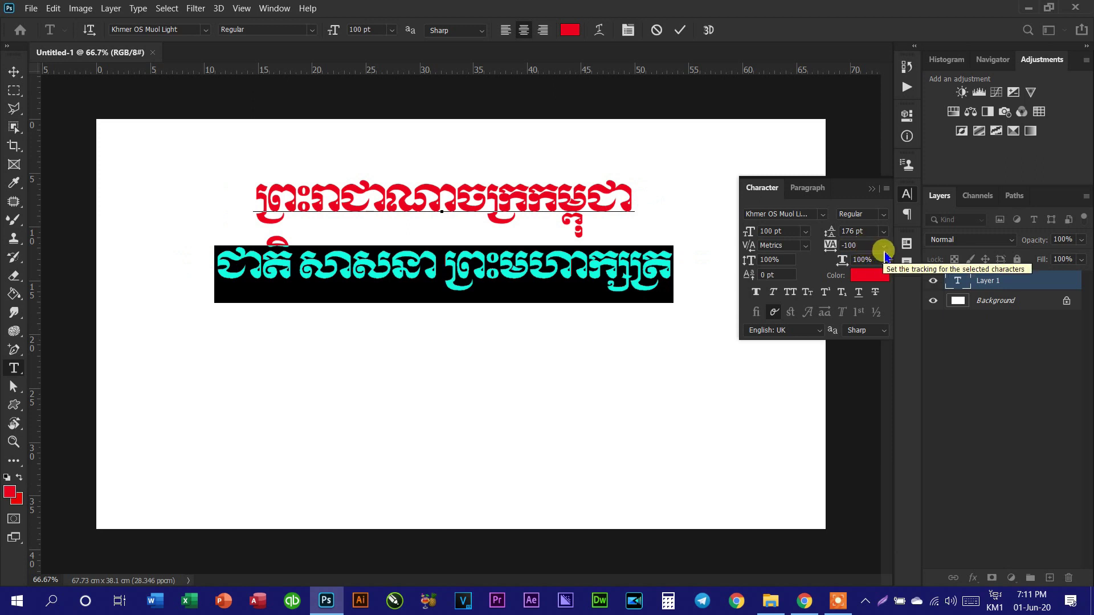
left_click(883, 245)
left_click(876, 332)
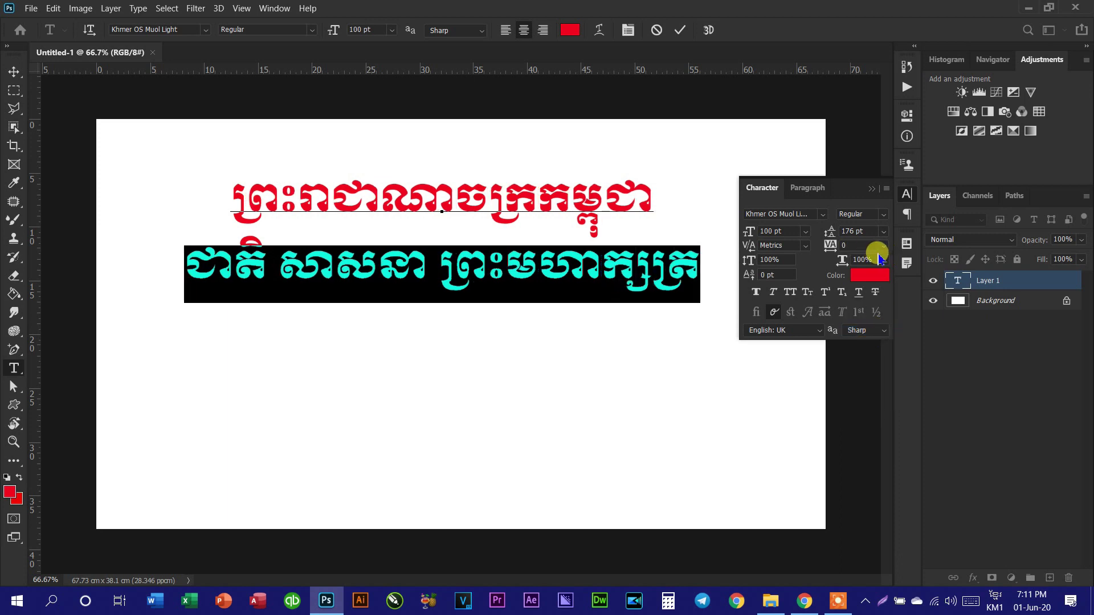
left_click(849, 265)
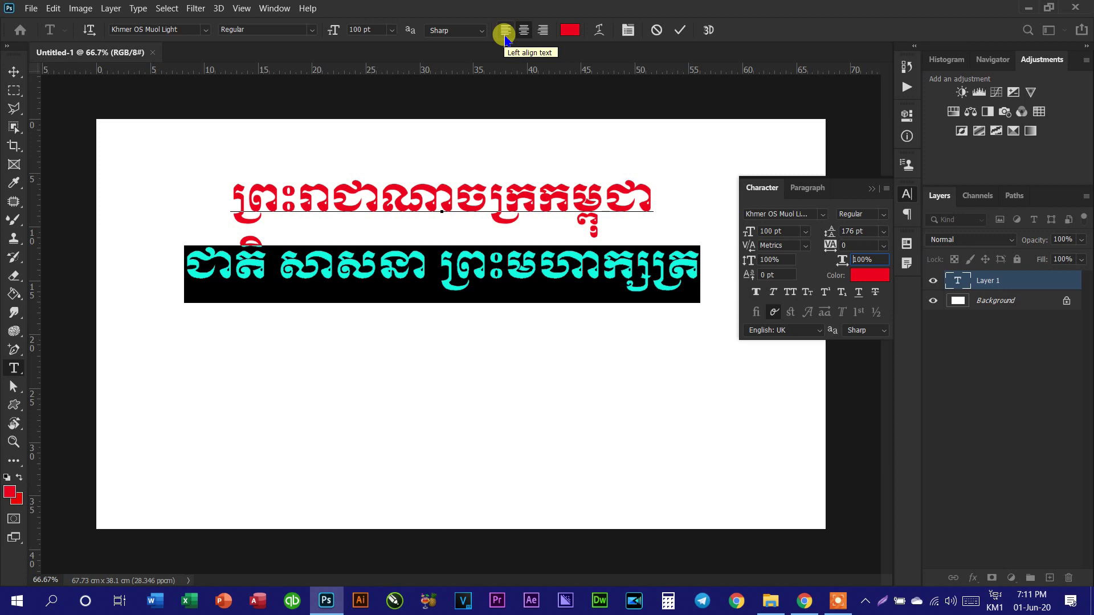
Cycle the Khmer block through the left, centre and right alignment options, ending on Center
left_click(504, 32)
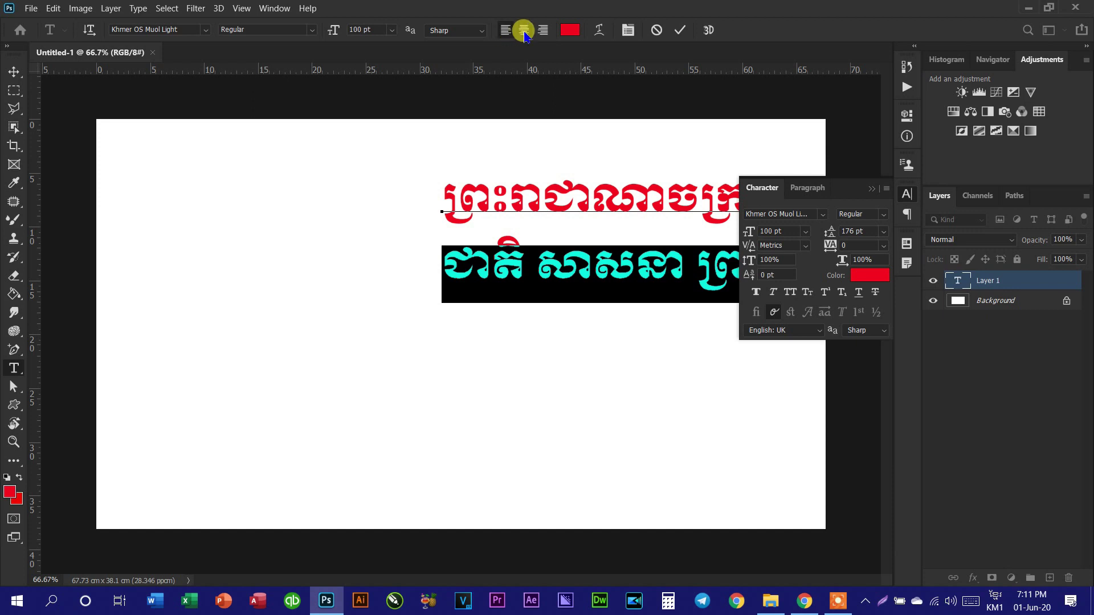
left_click(525, 32)
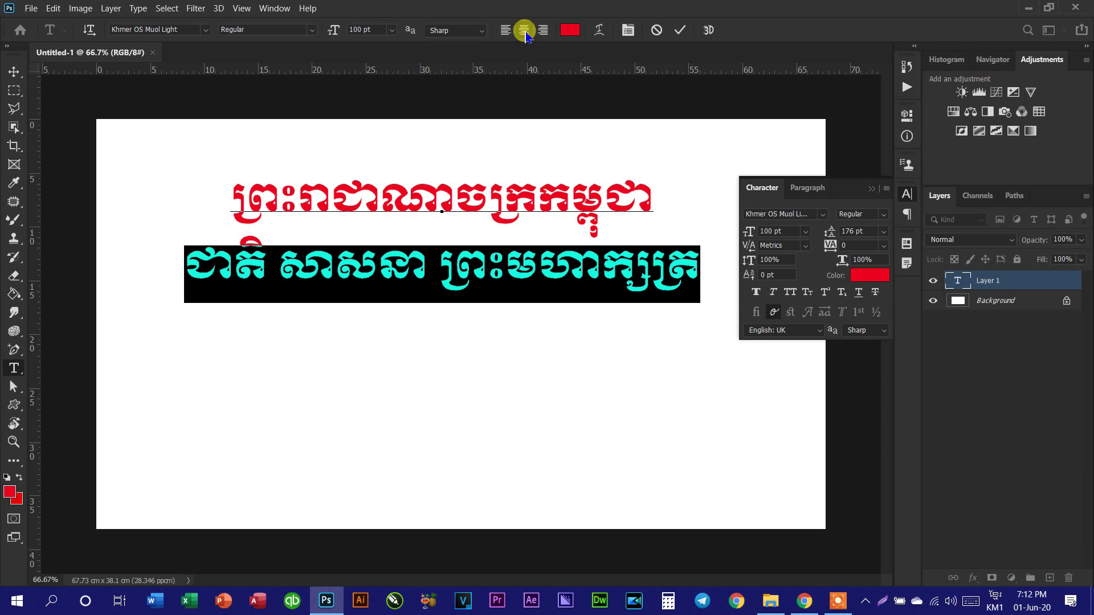
left_click(543, 31)
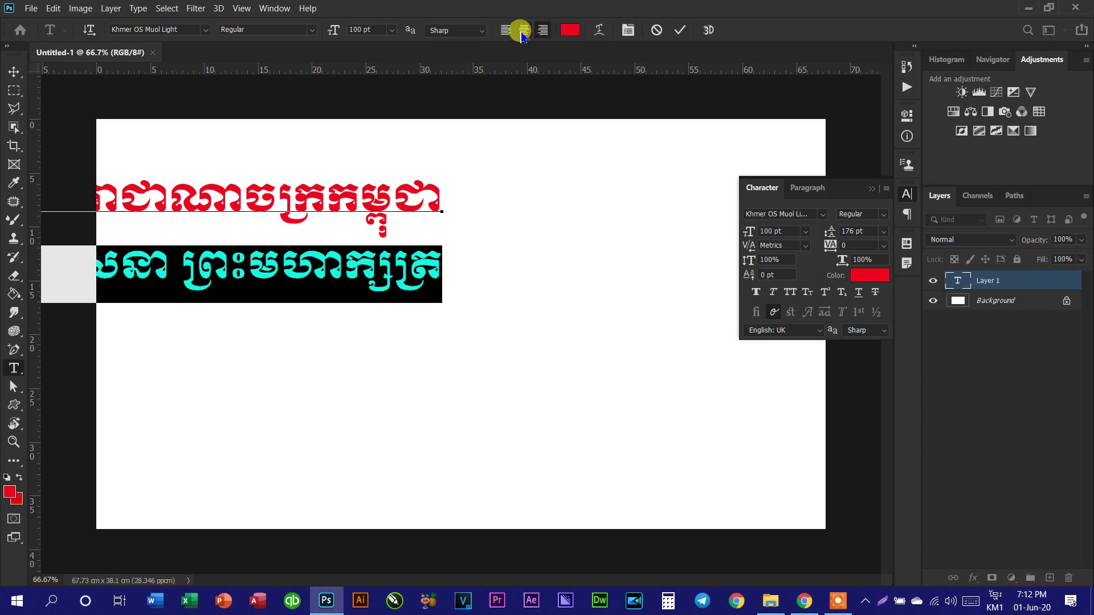
left_click(524, 31)
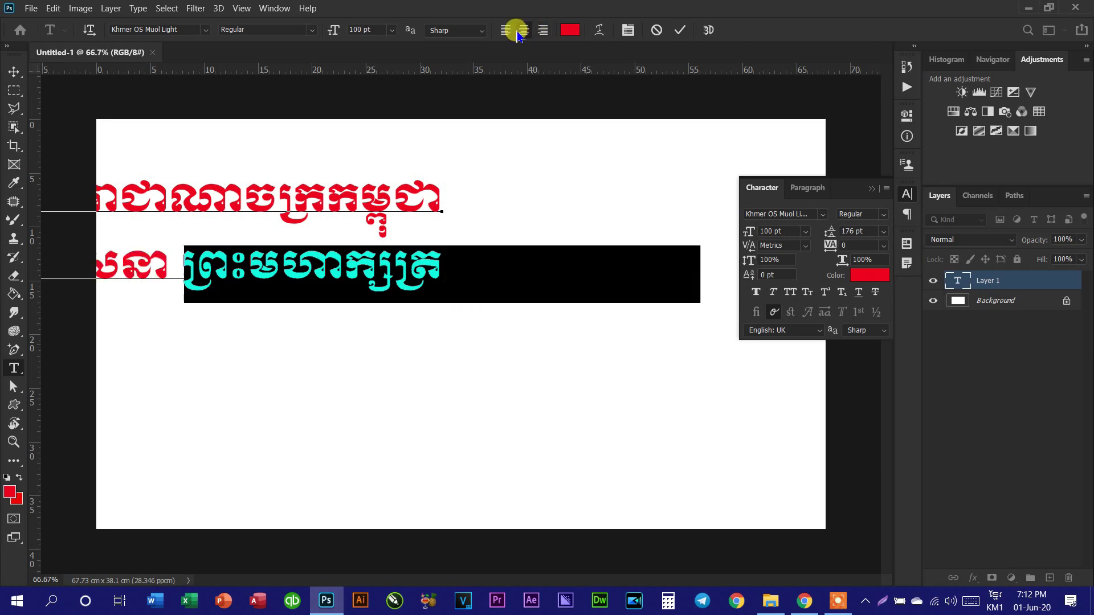
Warp the Khmer text with Flag style, Horizontal Distortion 18 and Vertical 4
left_click(599, 32)
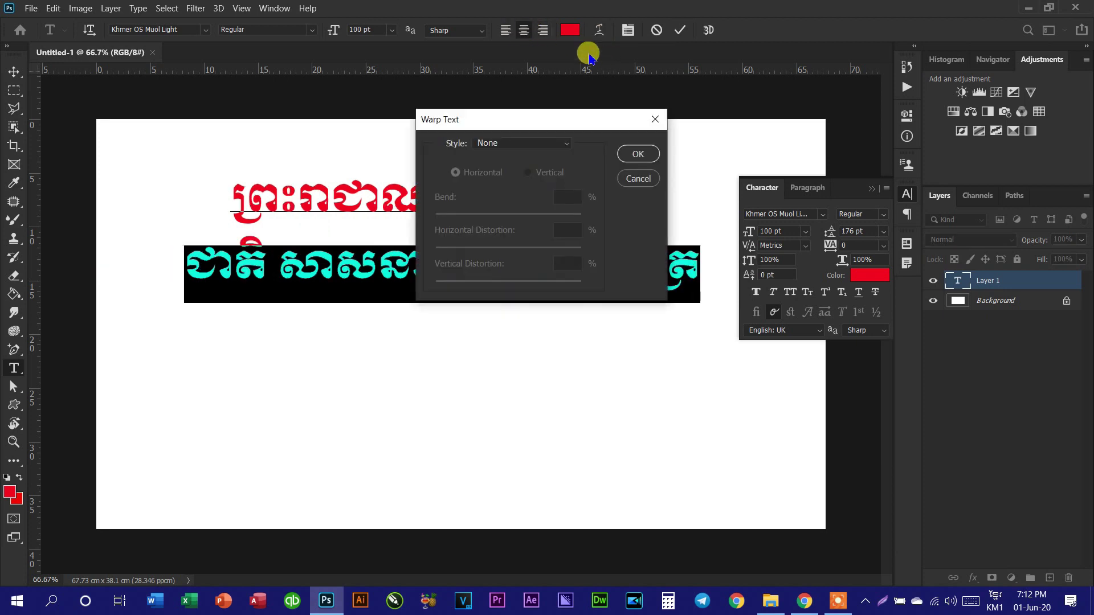
left_click_drag(557, 111, 668, 35)
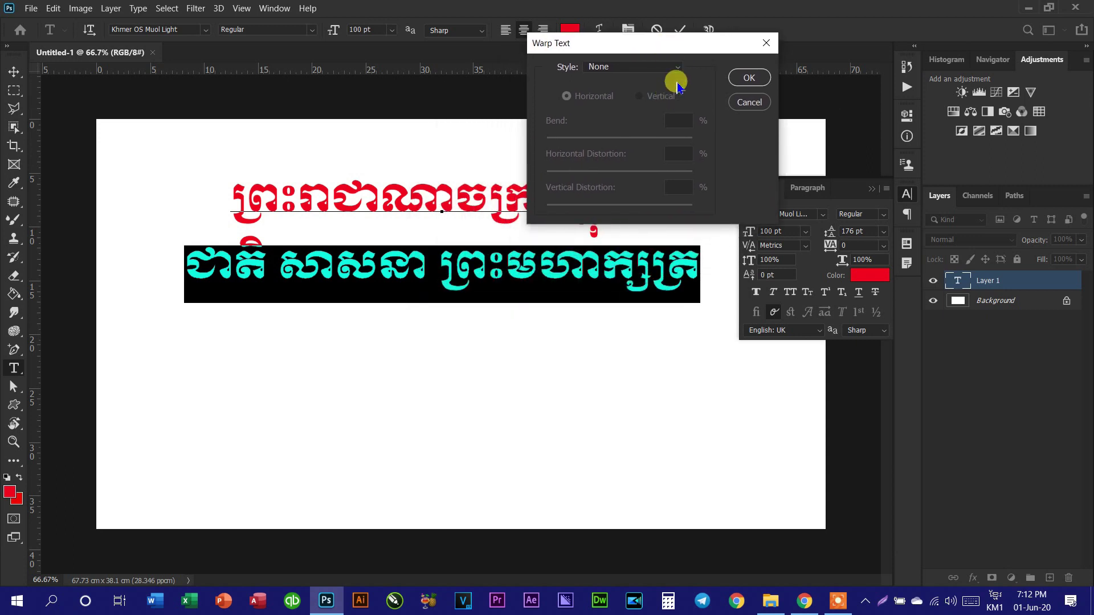
left_click(678, 67)
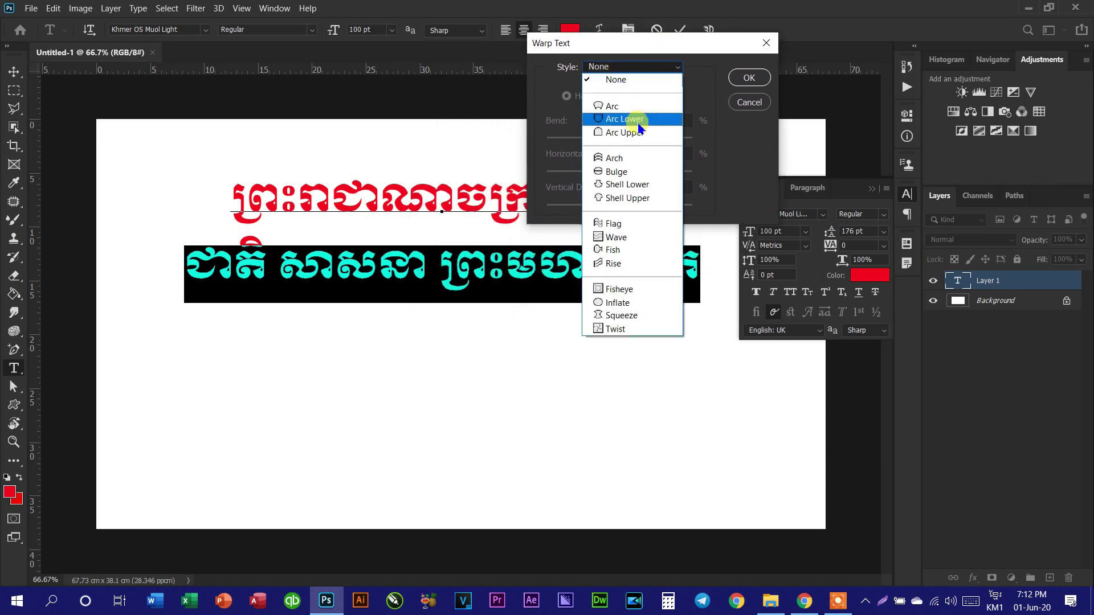
left_click(598, 224)
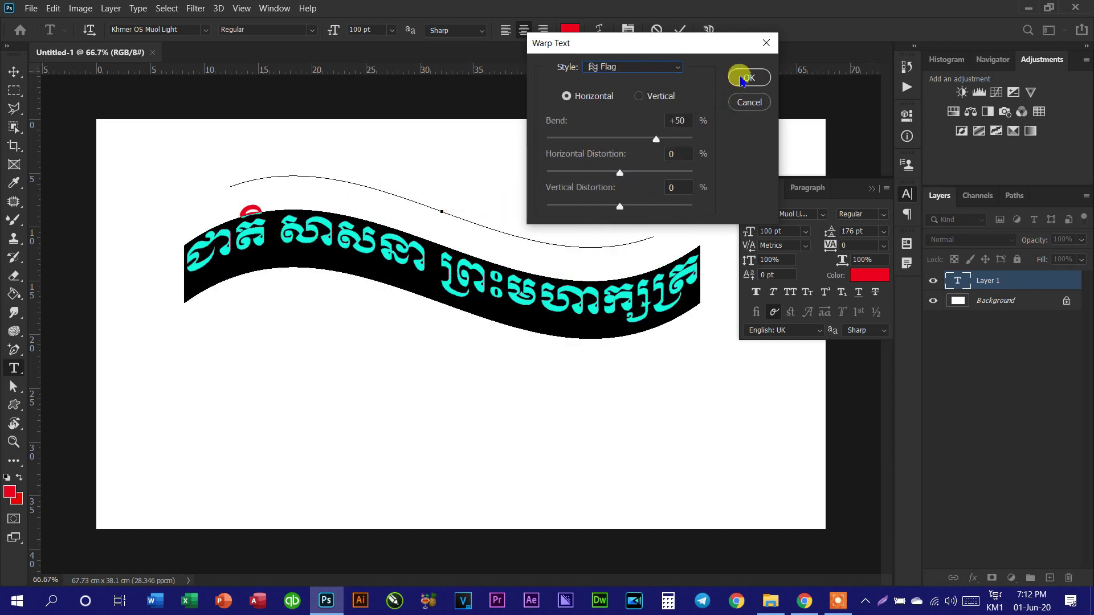
mouse_move(620, 172)
left_mouse_down()
mouse_move(636, 173)
mouse_move(622, 206)
left_mouse_up()
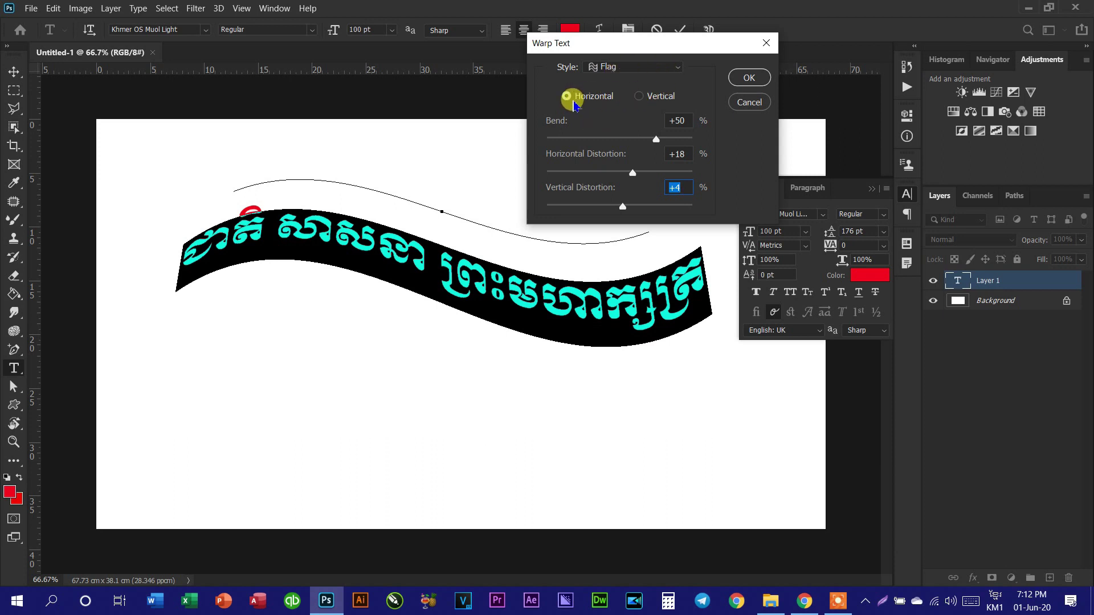
left_click(647, 97)
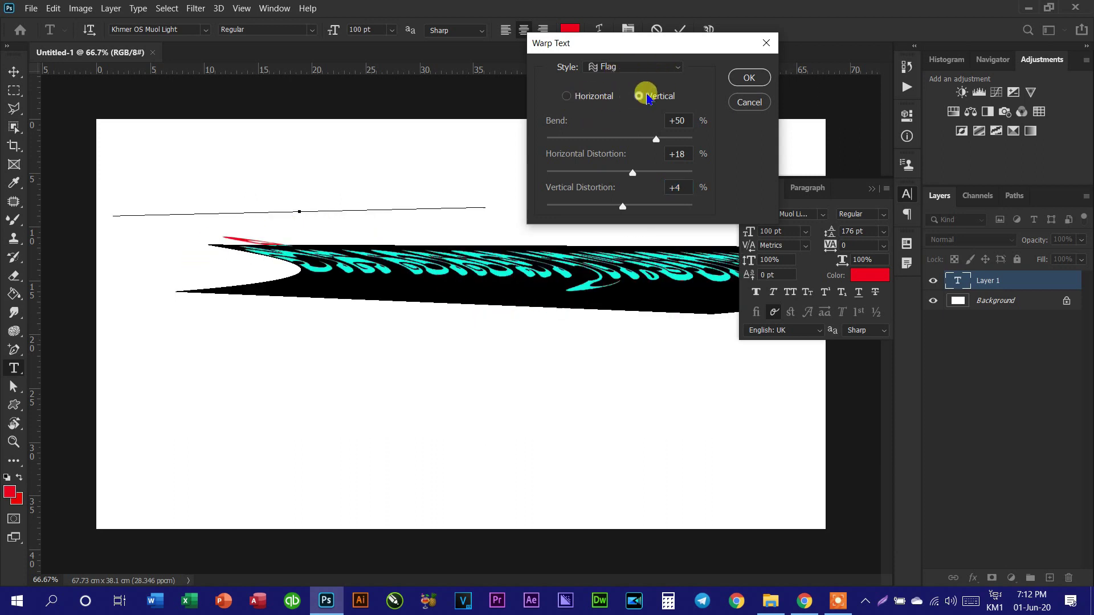
left_click(584, 95)
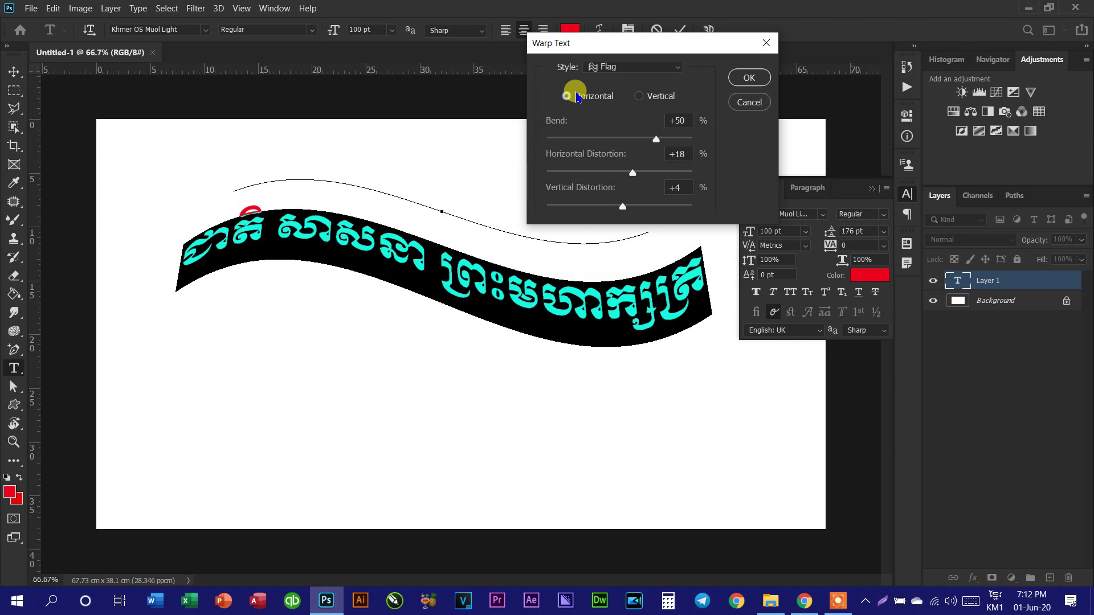
left_click_drag(715, 44, 712, 76)
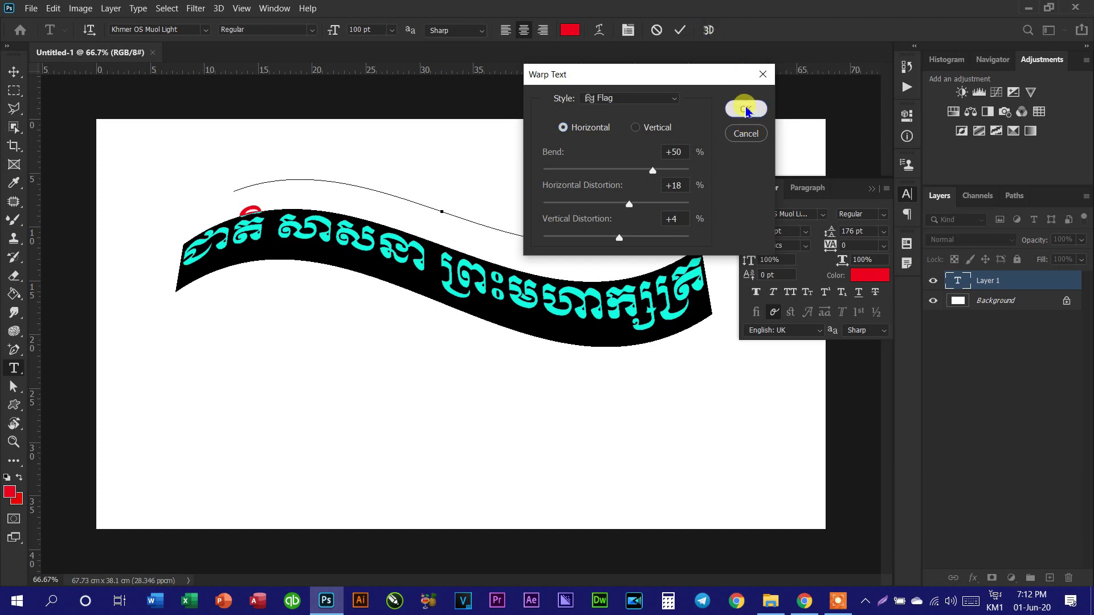
left_click(747, 109)
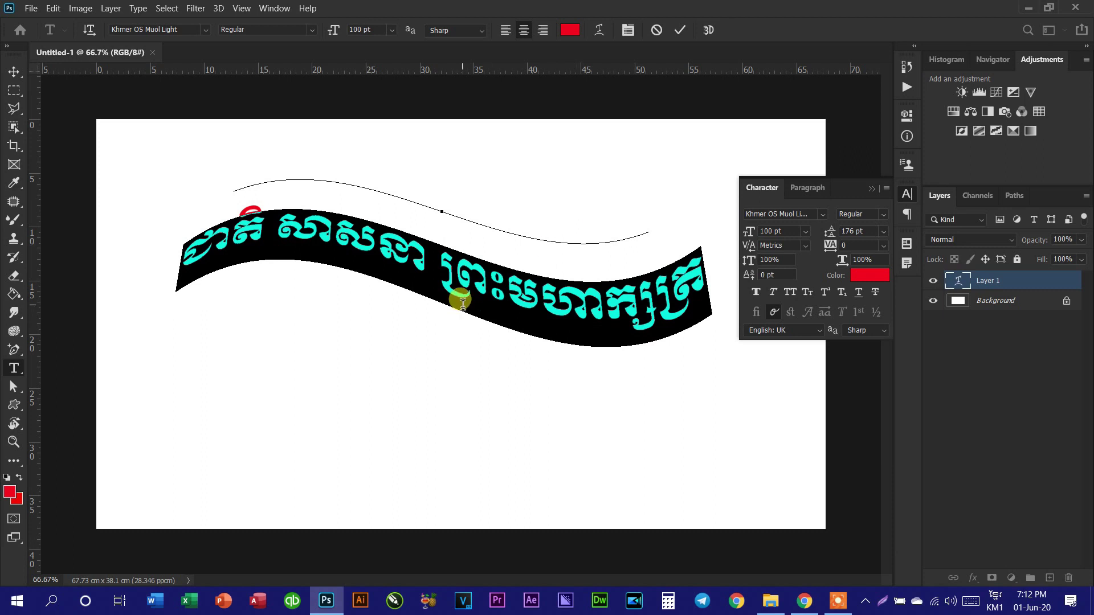
Commit the warped text, then delete its layer using the Move tool
left_click(493, 272)
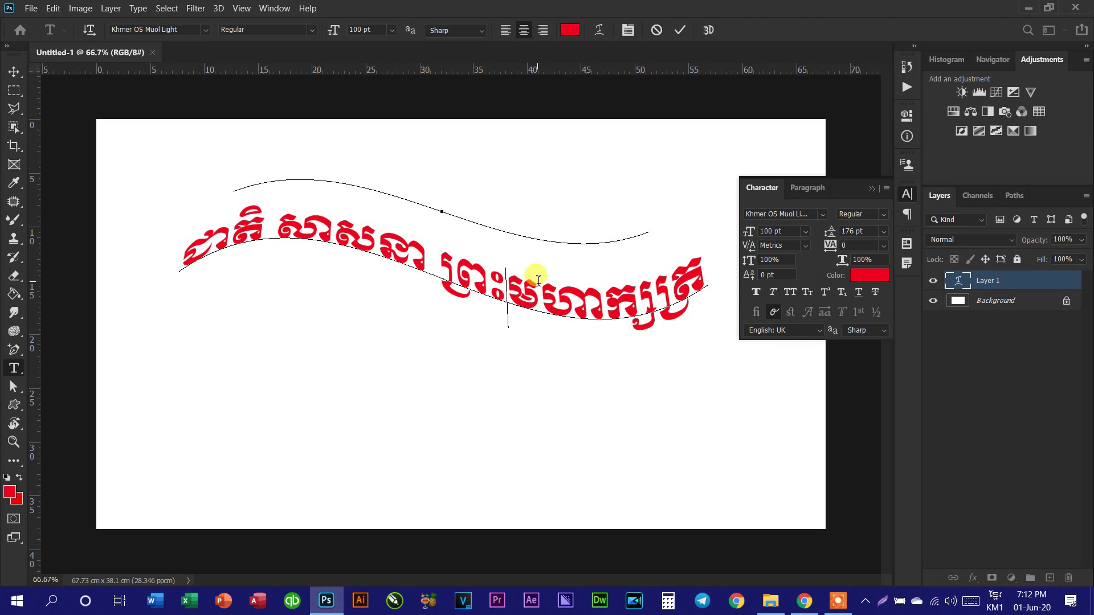
key("ctrl")
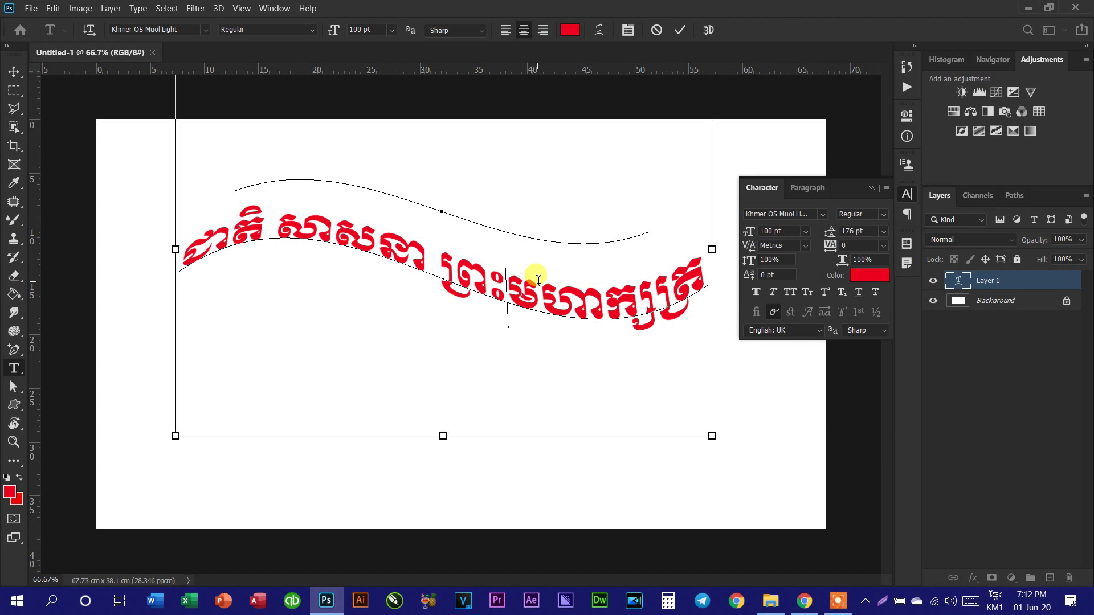
key("ctrl+a")
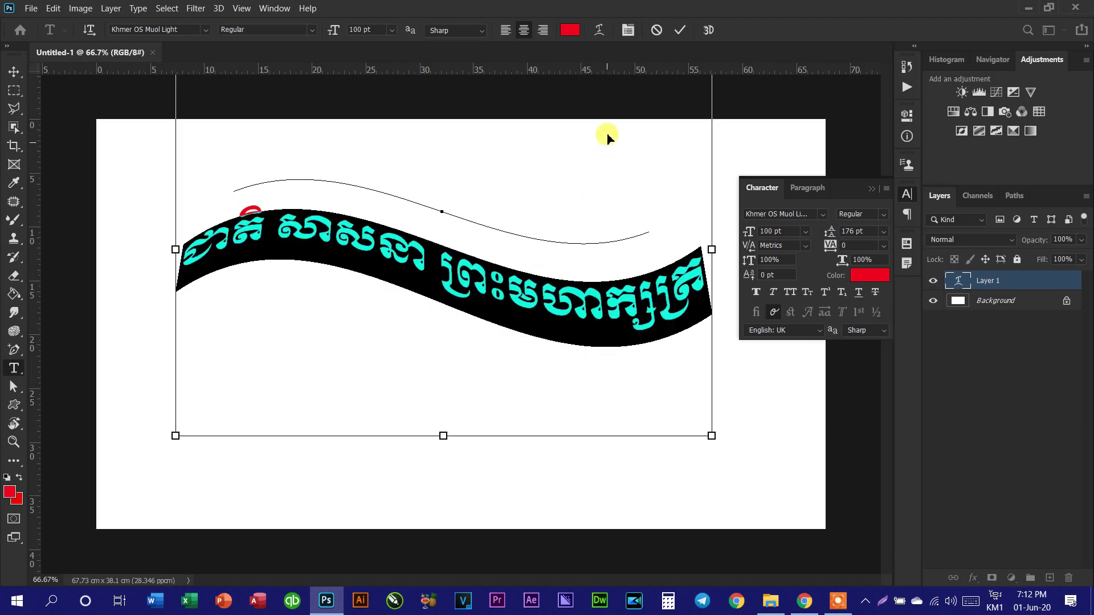
left_click(679, 29)
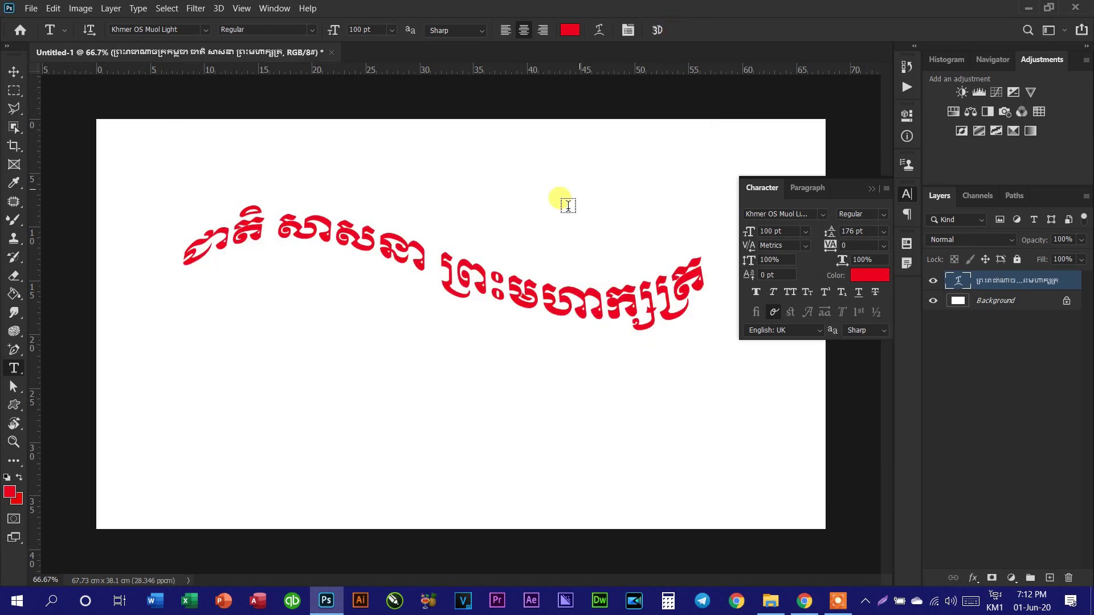
left_click(13, 73)
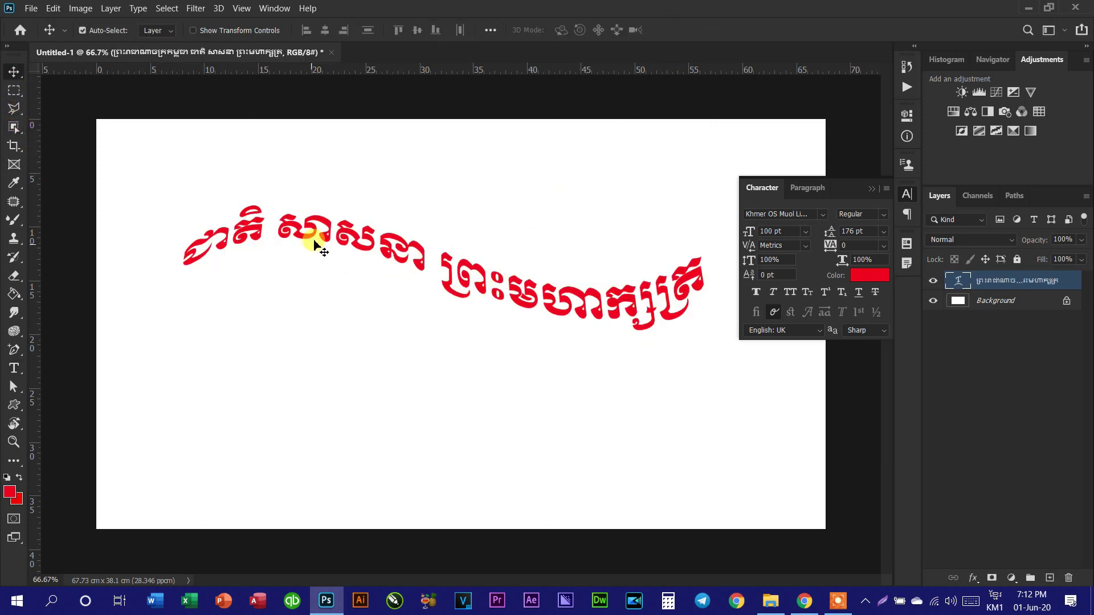
key("Delete")
left_click(15, 369)
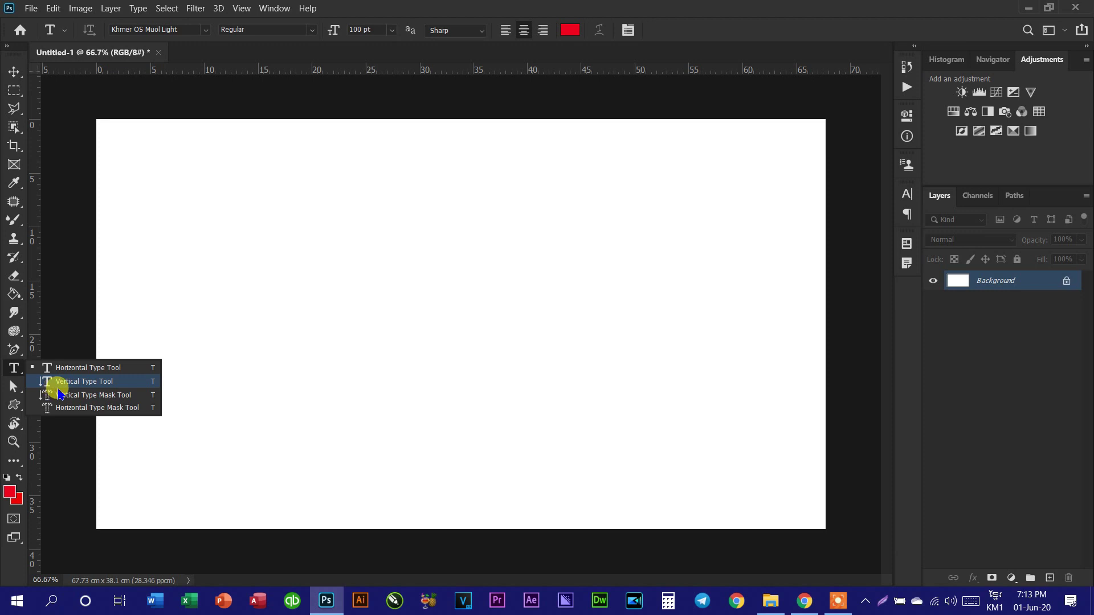
Create a vertical text layer of placeholder Lorem Ipsum text down the upper centre of the canvas
left_click(97, 388)
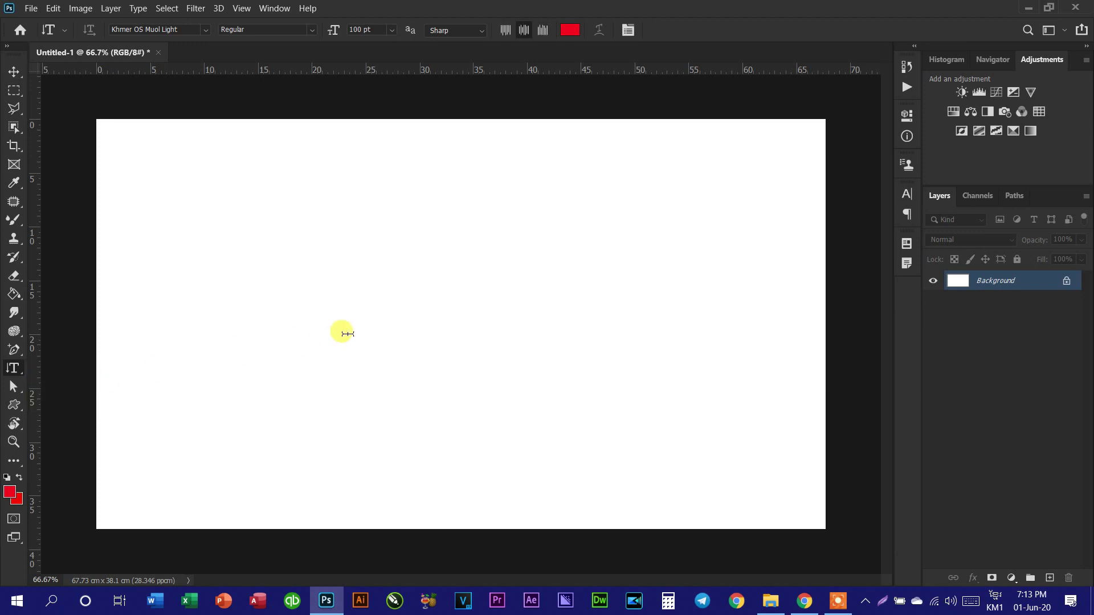
left_click(442, 191)
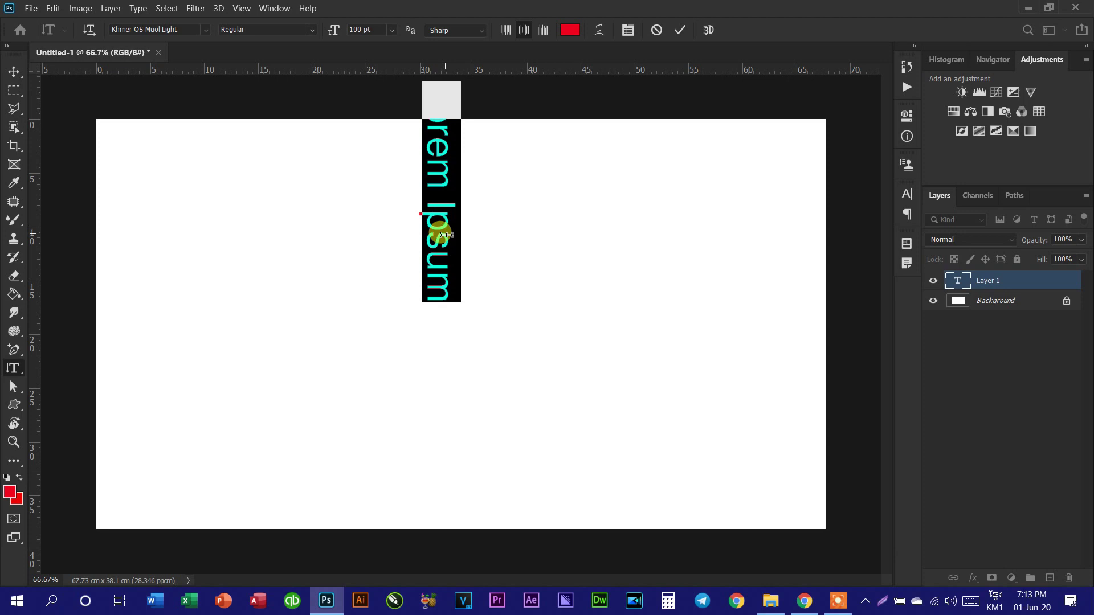
type("សសសសសសសសសសសឃ")
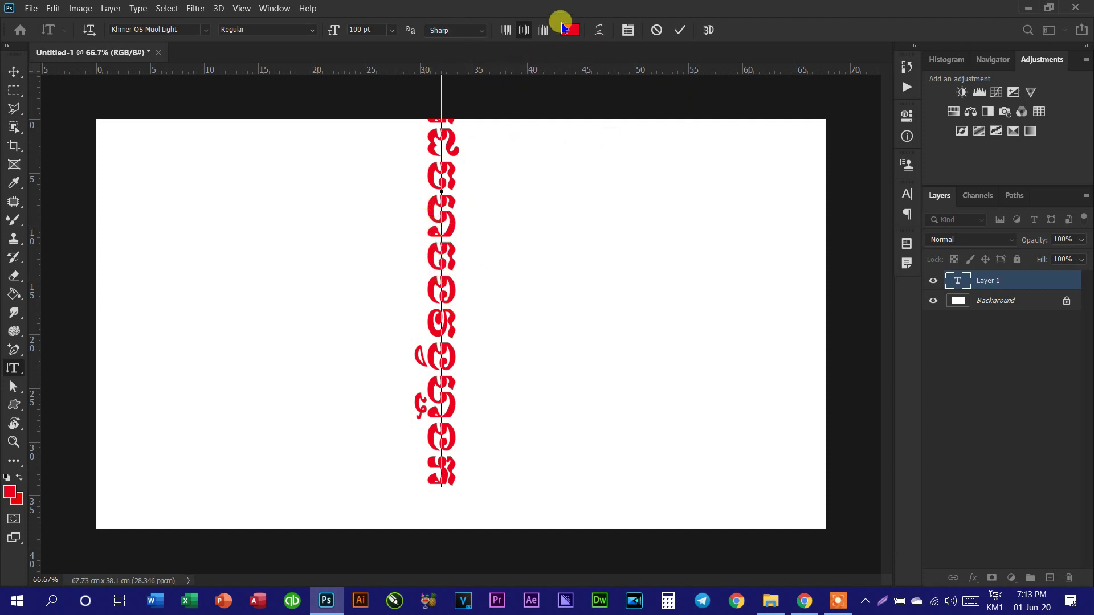
left_click(439, 357)
left_click(439, 394)
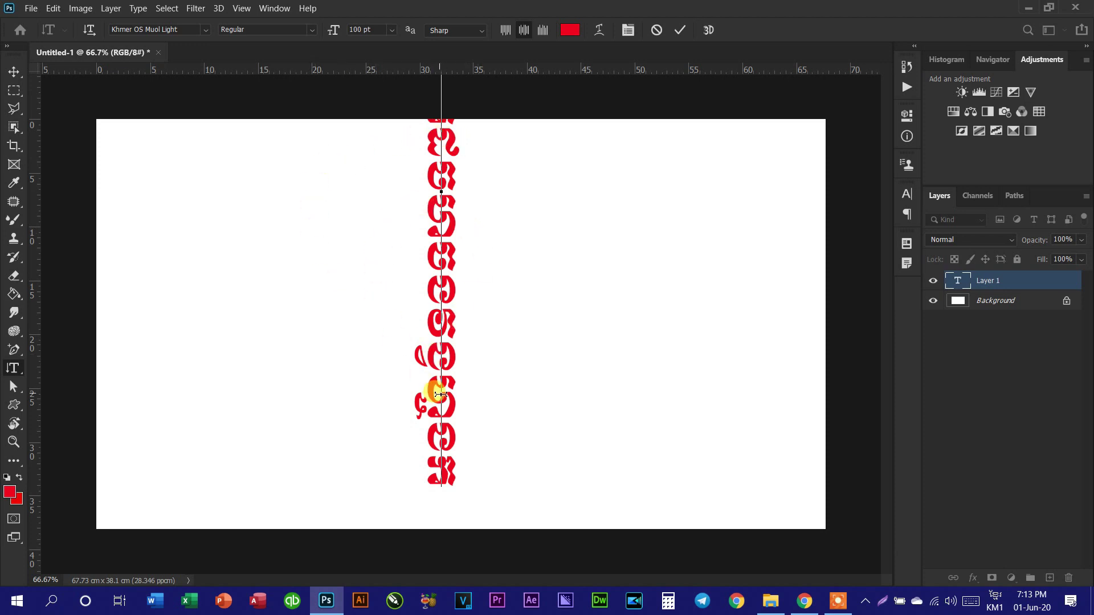
triple_click(458, 380)
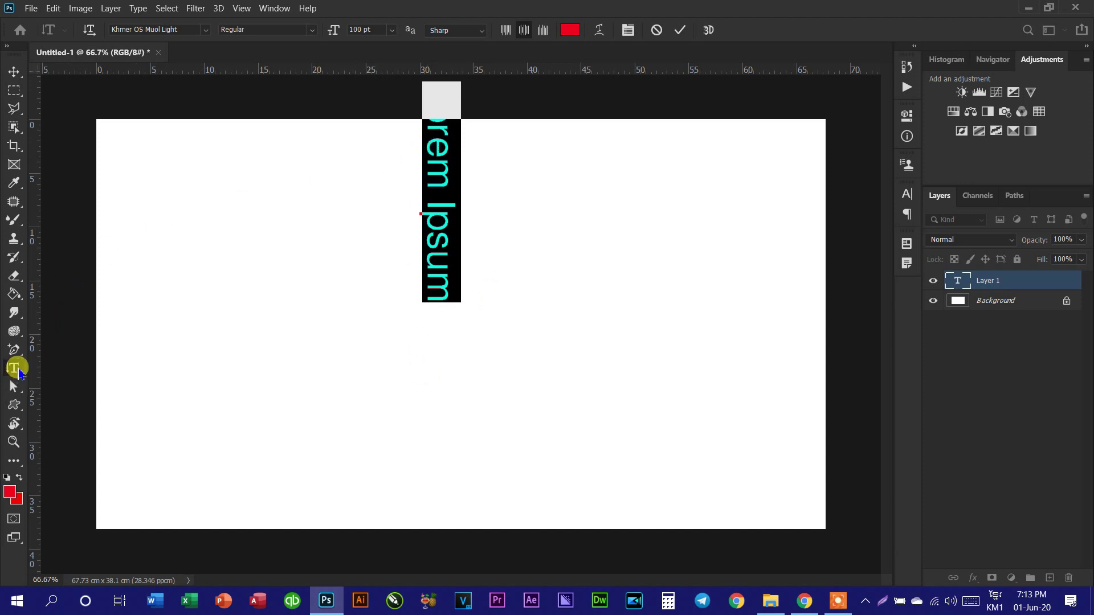
left_click(683, 31)
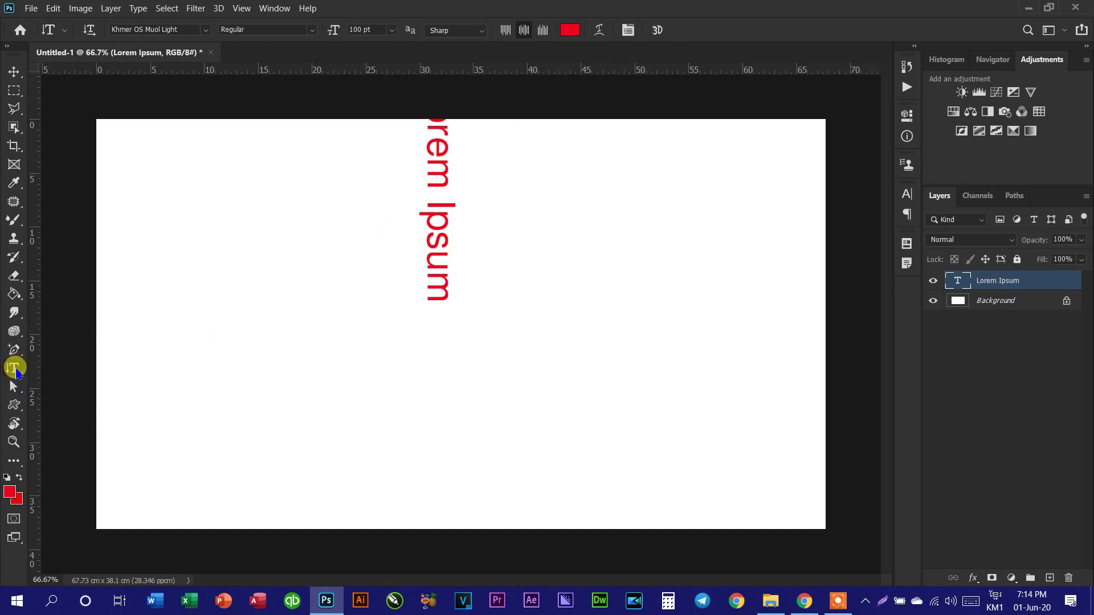
Pick the Horizontal Type Mask tool and start mask text in the lower canvas
left_click_drag(17, 373, 118, 403)
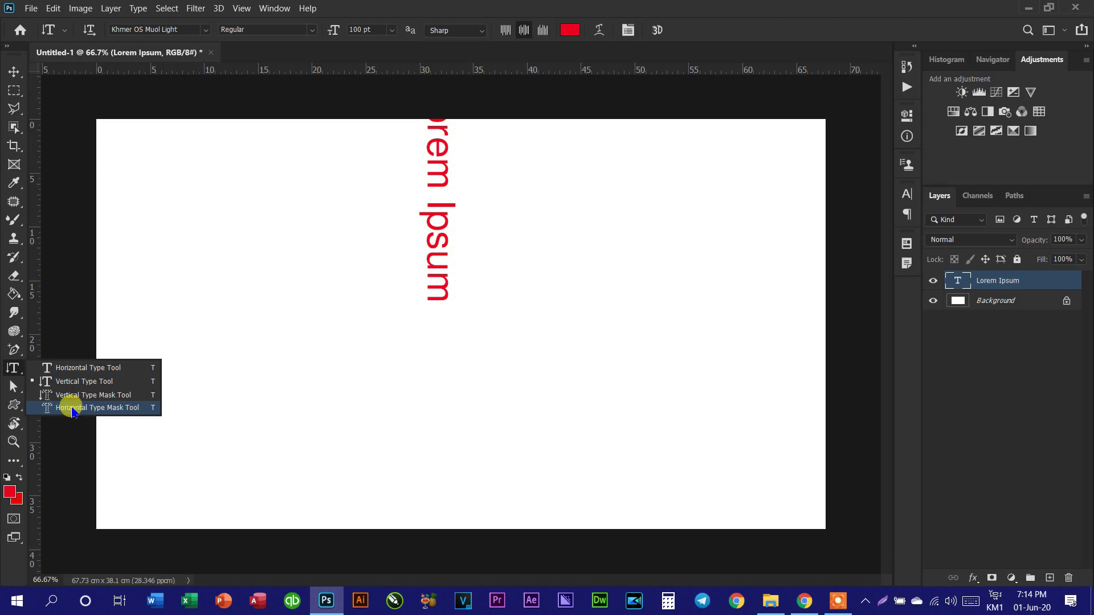
left_click(73, 408)
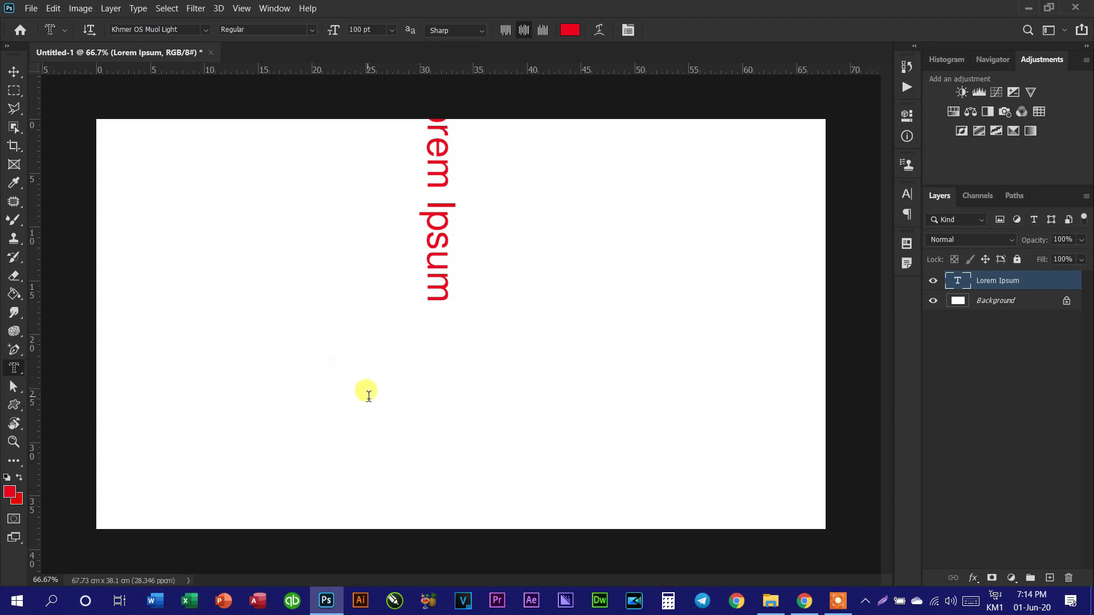
left_click(367, 395)
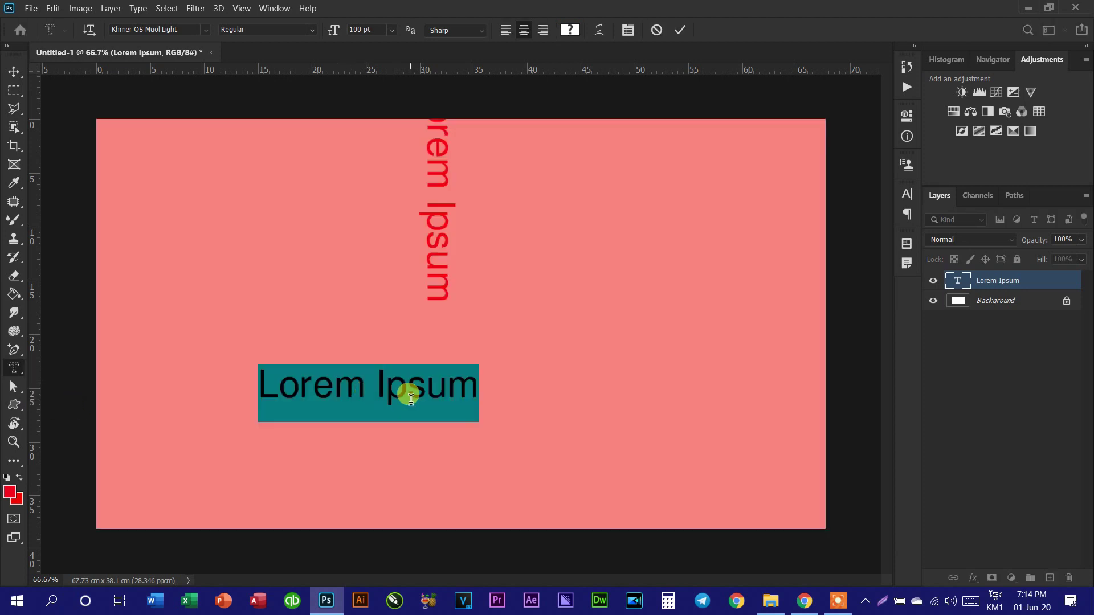
type("ខ")
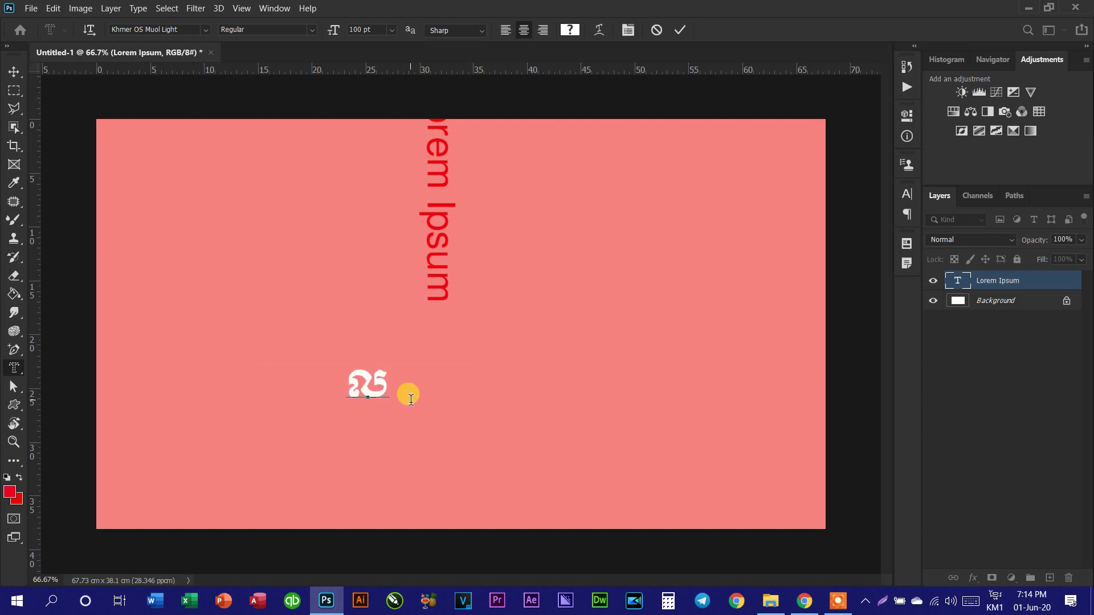
key("BackSpace")
Switch the input language to English, type 'Love' and select all of it
key("super+space")
type("លោទើ")
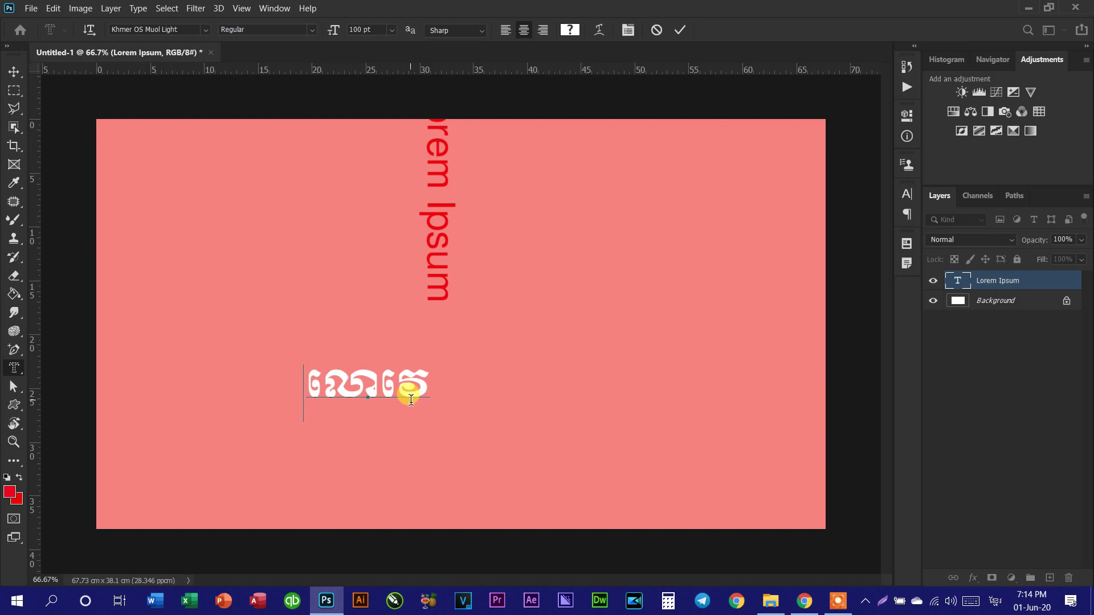
key("BackSpace")
key("BackSpace")
key("BackSpace")
key("BackSpace")
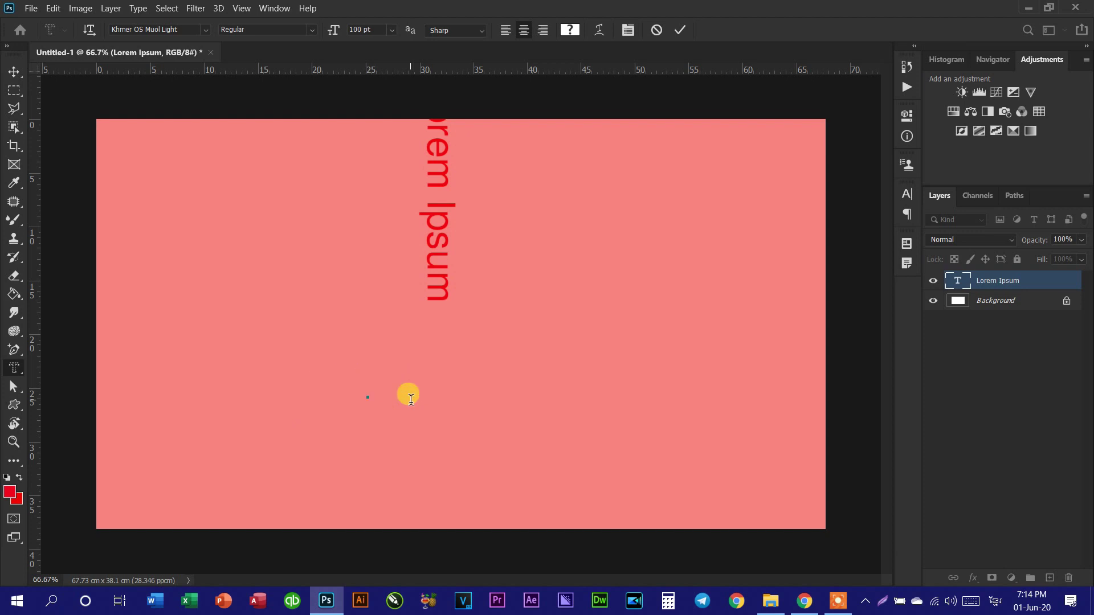
key("super+space")
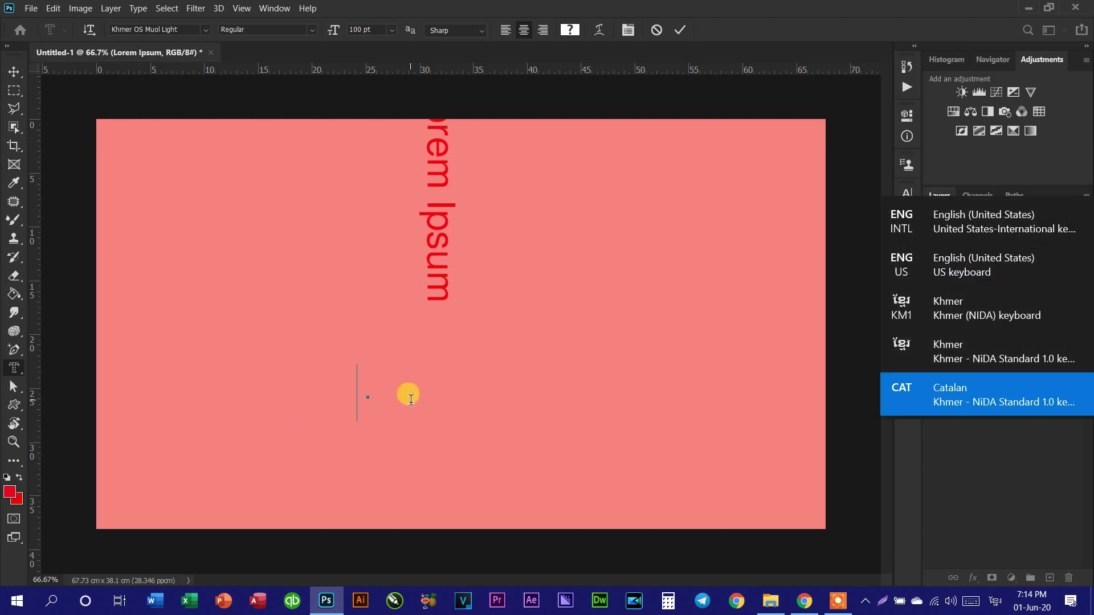
key("super+space")
type("Lo")
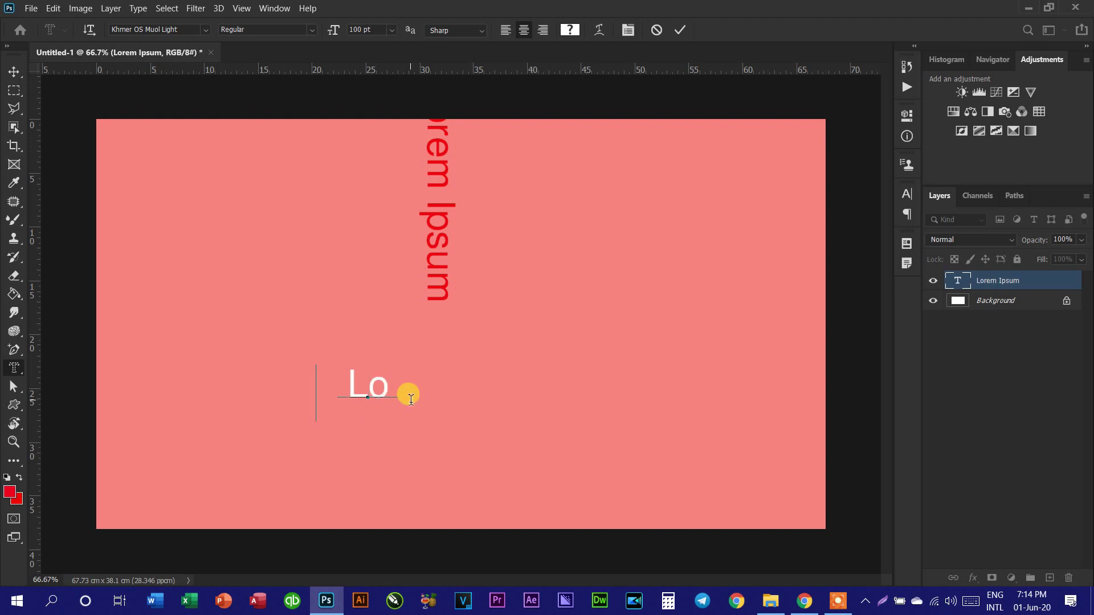
type("ve")
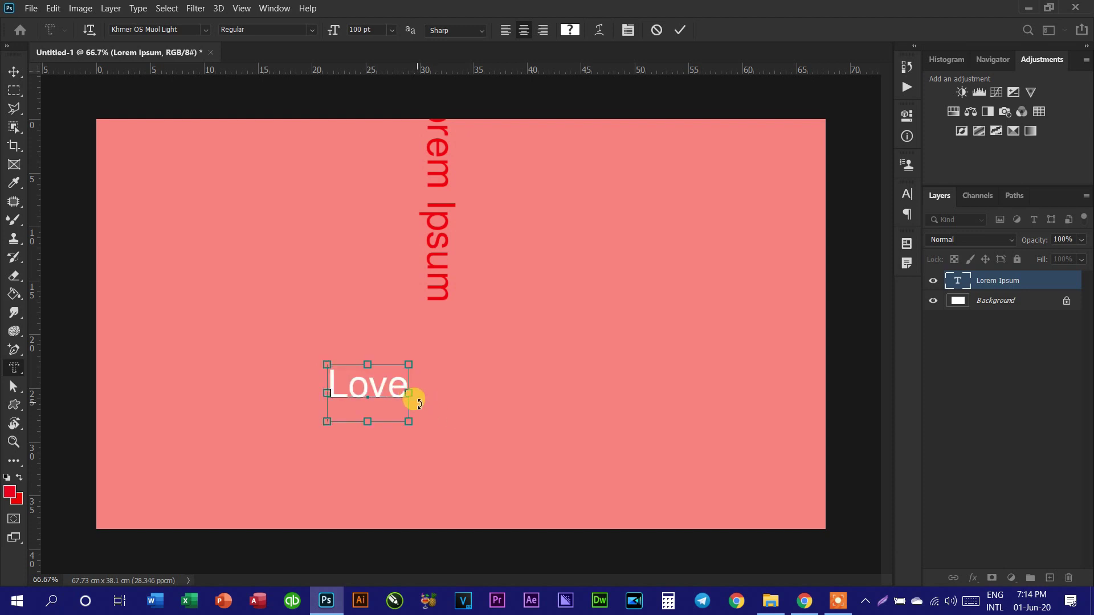
key("ctrl+a")
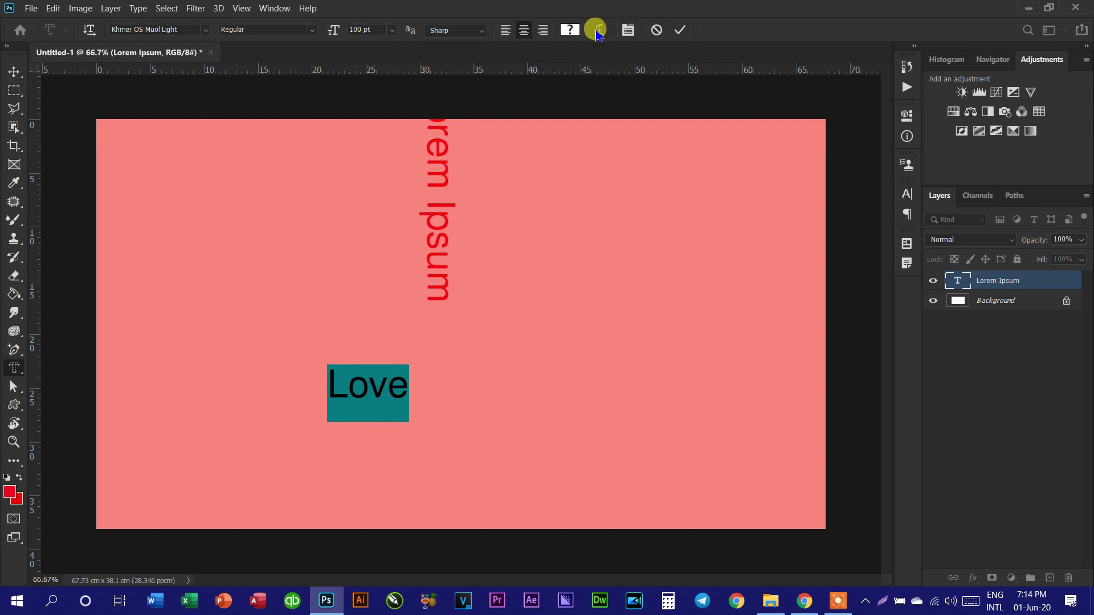
Apply All Caps and Faux Bold to make LOVE, then commit it as a selection
left_click(629, 30)
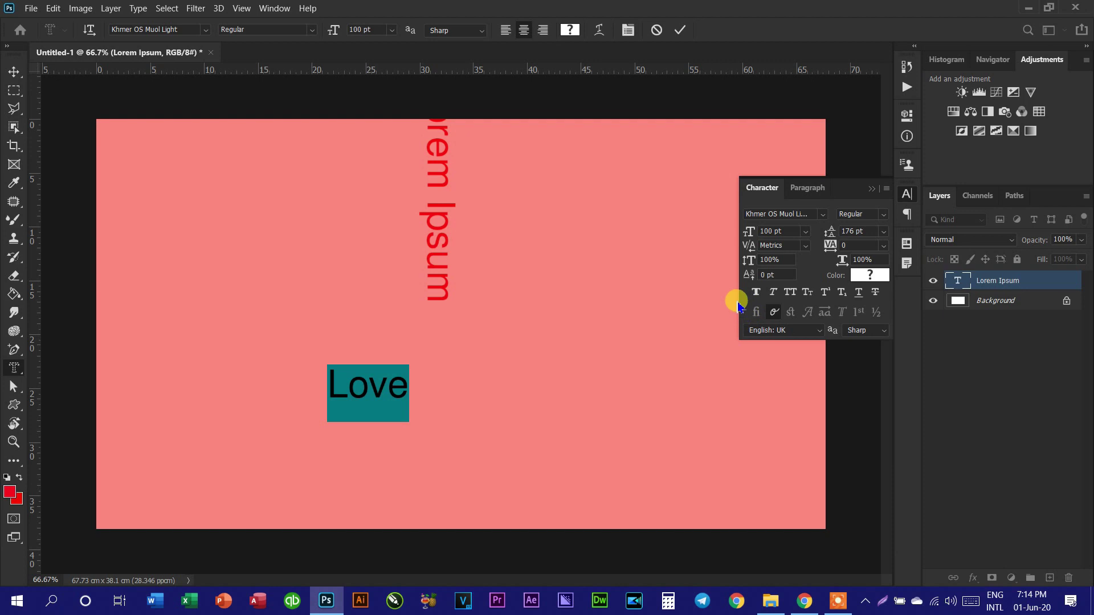
left_click(791, 292)
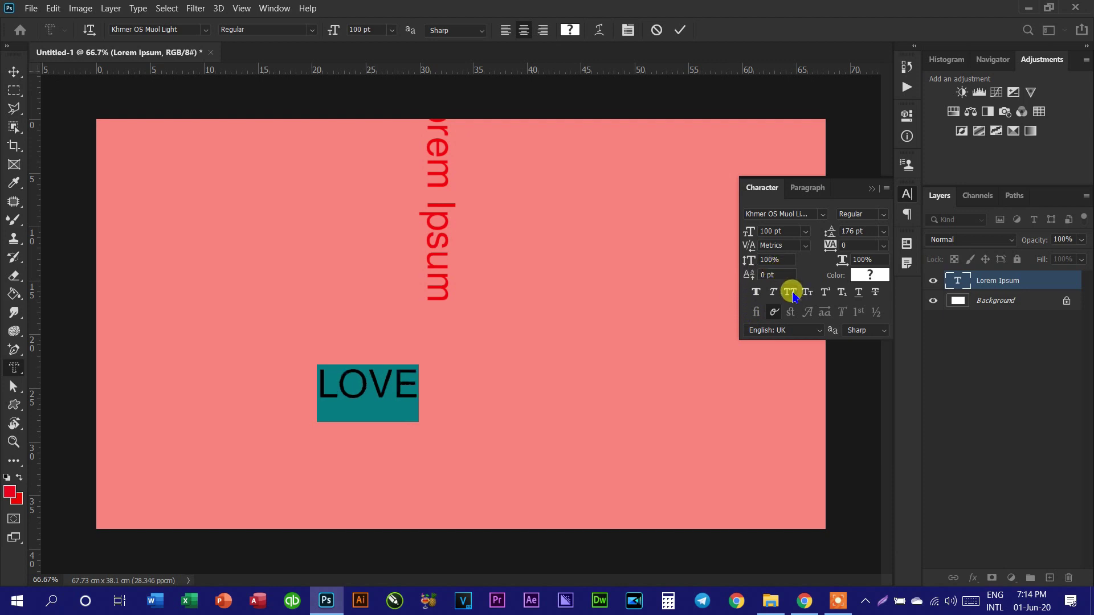
left_click(760, 295)
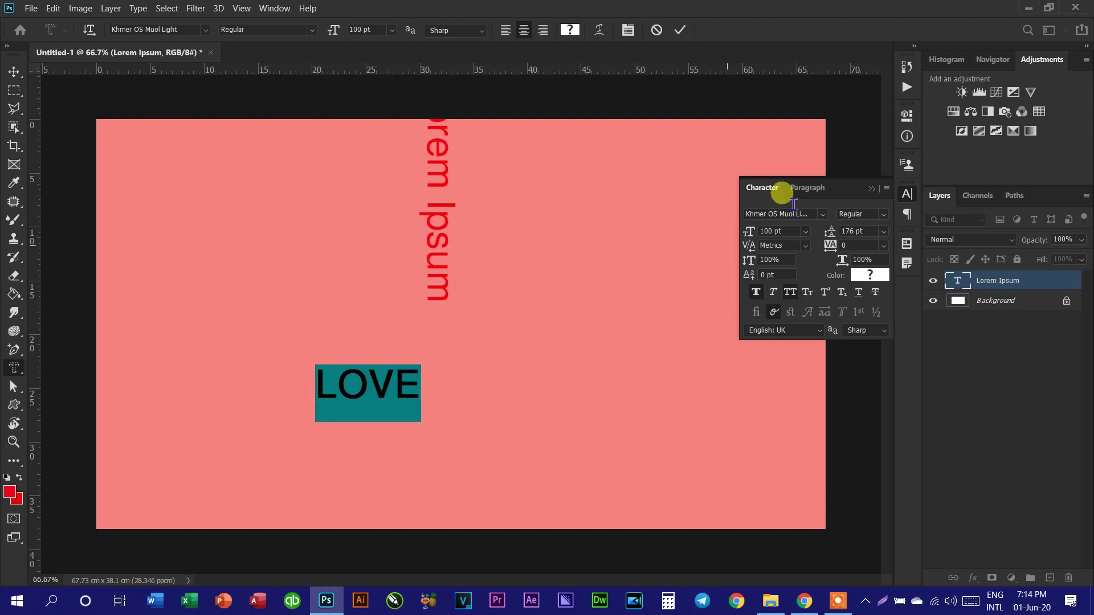
left_click(870, 193)
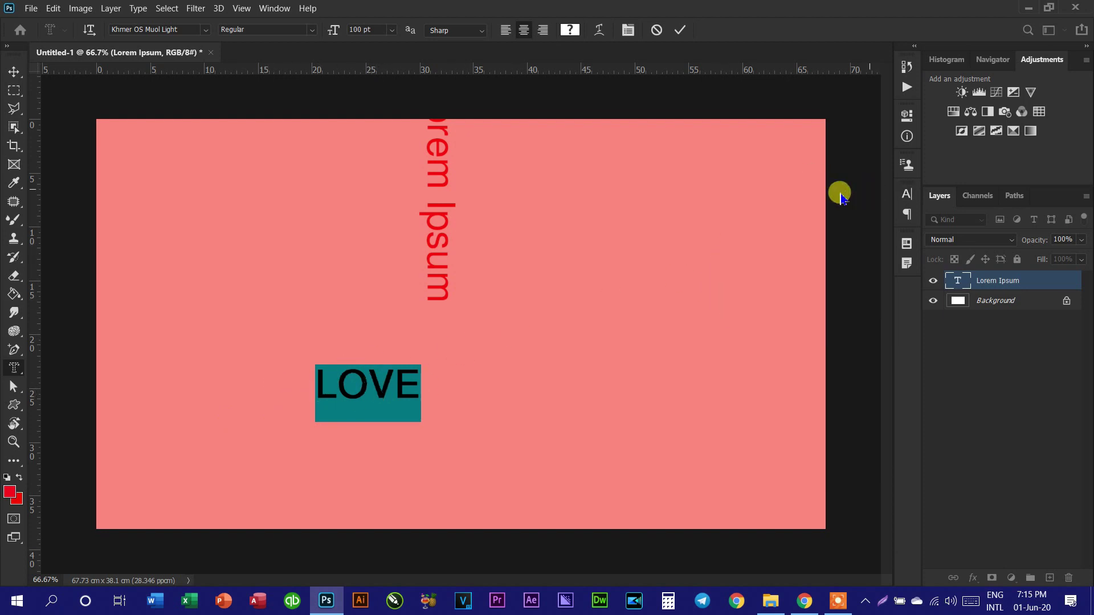
left_click(368, 383)
left_click(386, 377)
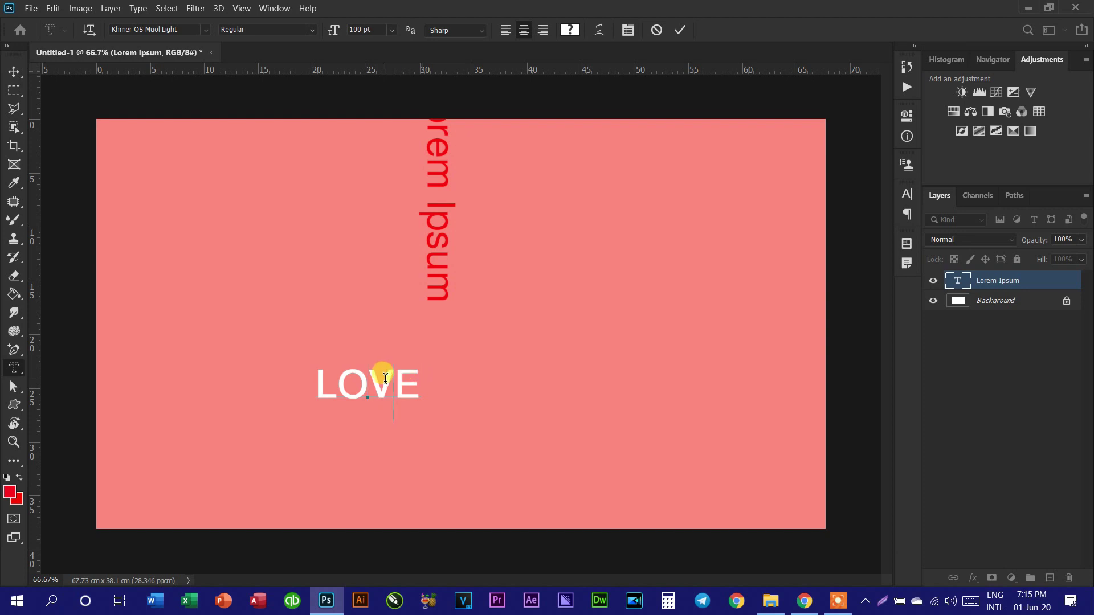
left_click(14, 69)
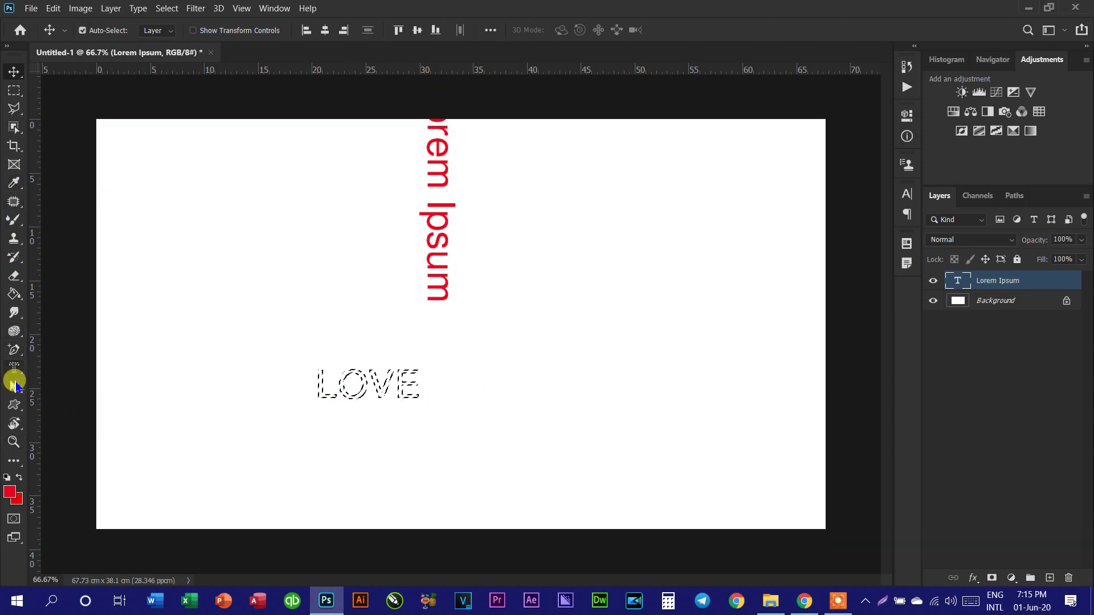
Switch to the Gradient Tool and load the Black, White preset into the Gradient Editor
left_click(14, 294)
right_click(14, 294)
left_click(75, 294)
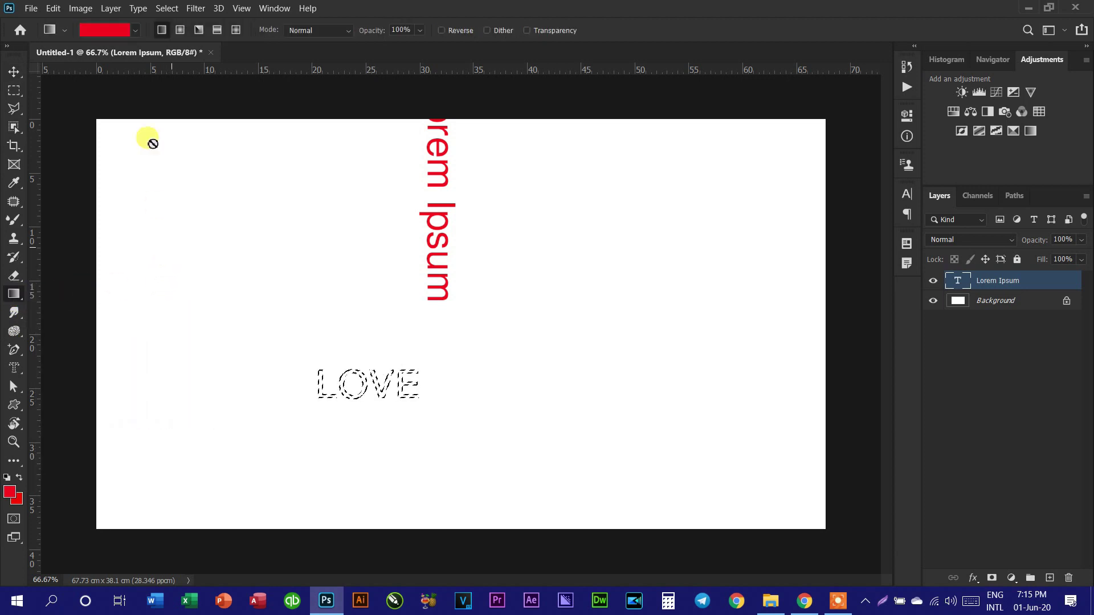
left_click(136, 32)
left_click(27, 58)
left_click(27, 100)
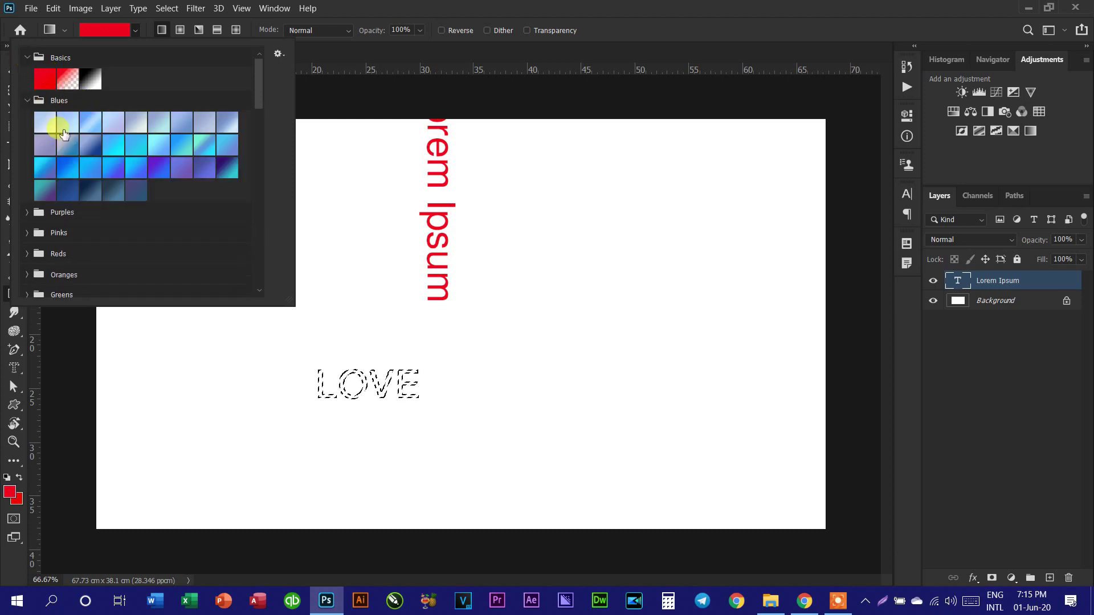
double_click(91, 79)
left_click(113, 33)
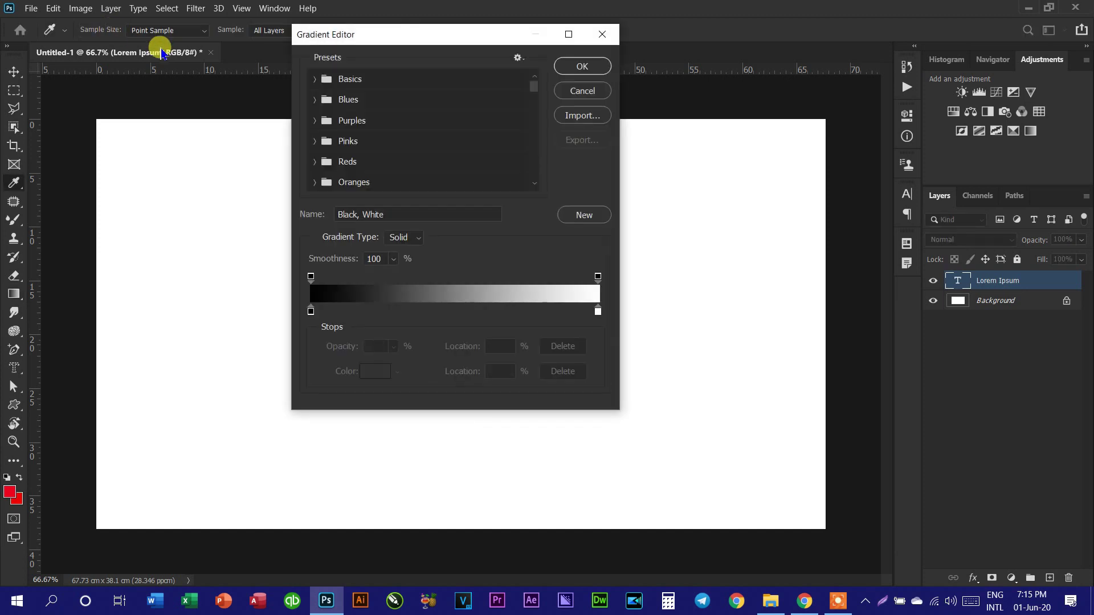
Recolour the black left gradient stop to a lighter sampled blue
left_click(311, 311)
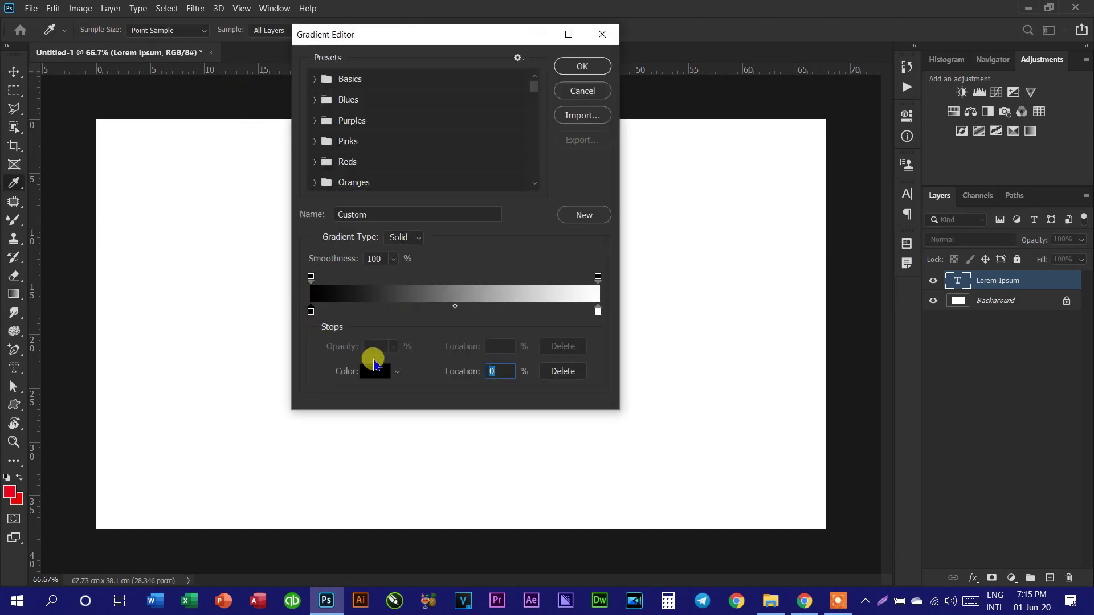
left_click(375, 371)
left_click_drag(762, 238, 942, 181)
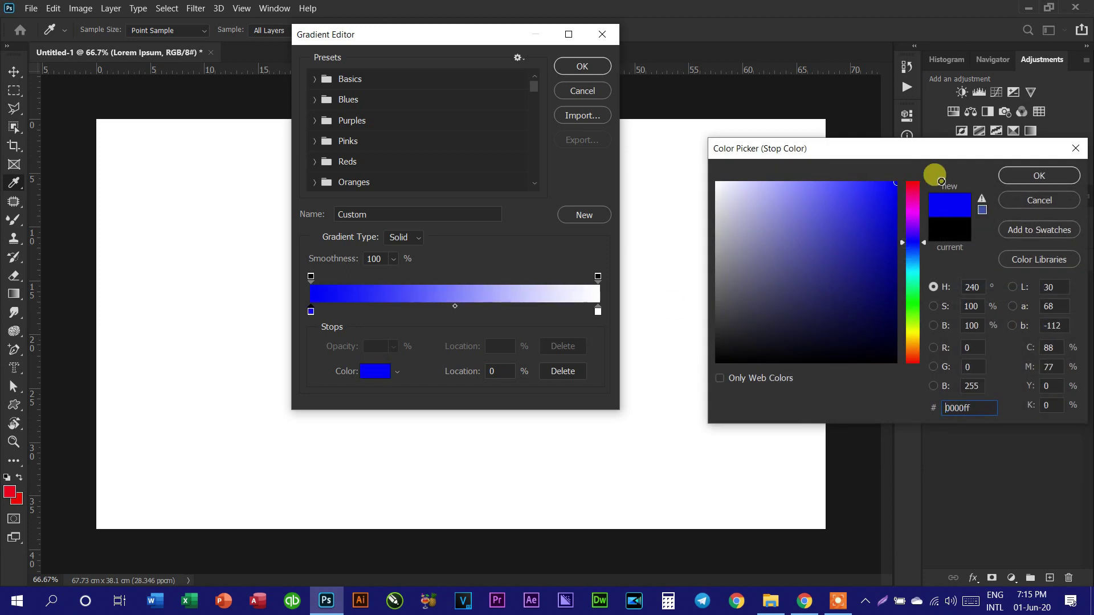
left_click(1039, 178)
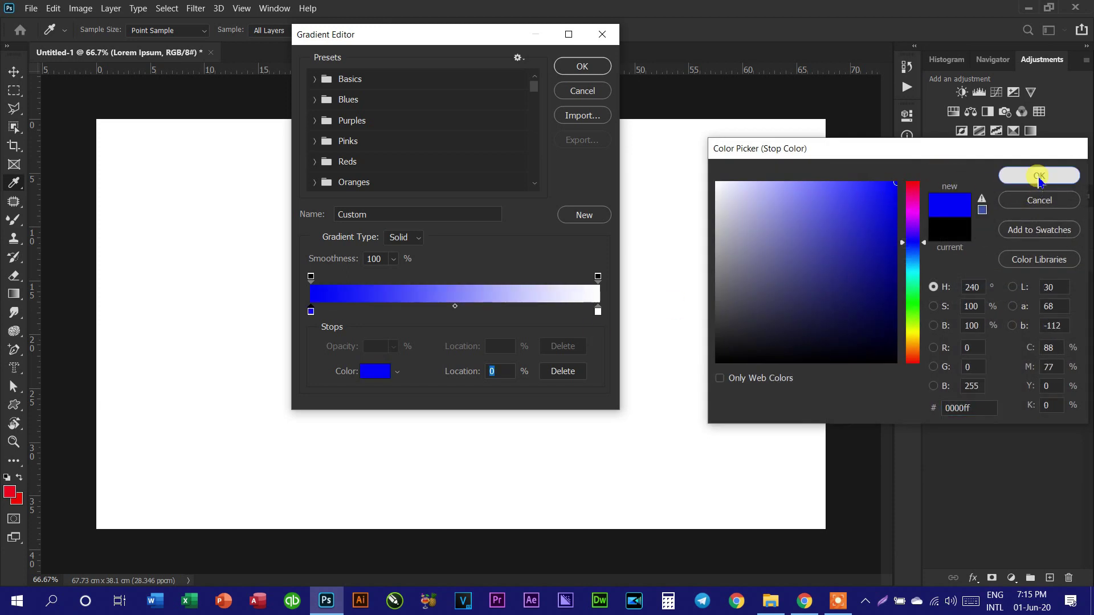
left_click_drag(385, 294, 398, 300)
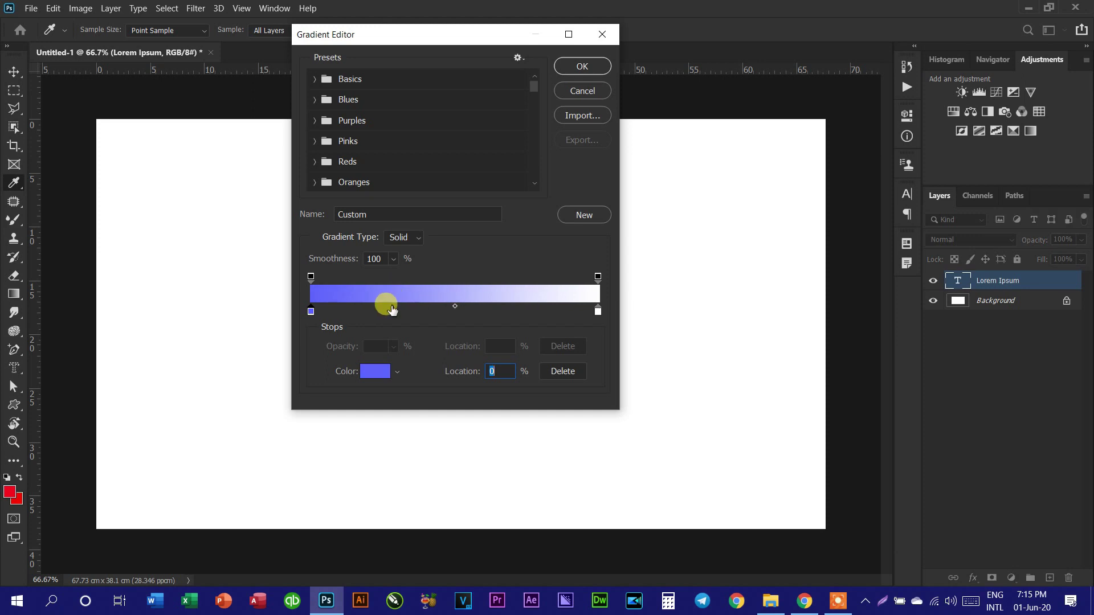
Add a magenta colour stop at 27%
left_click(389, 311)
left_click(375, 371)
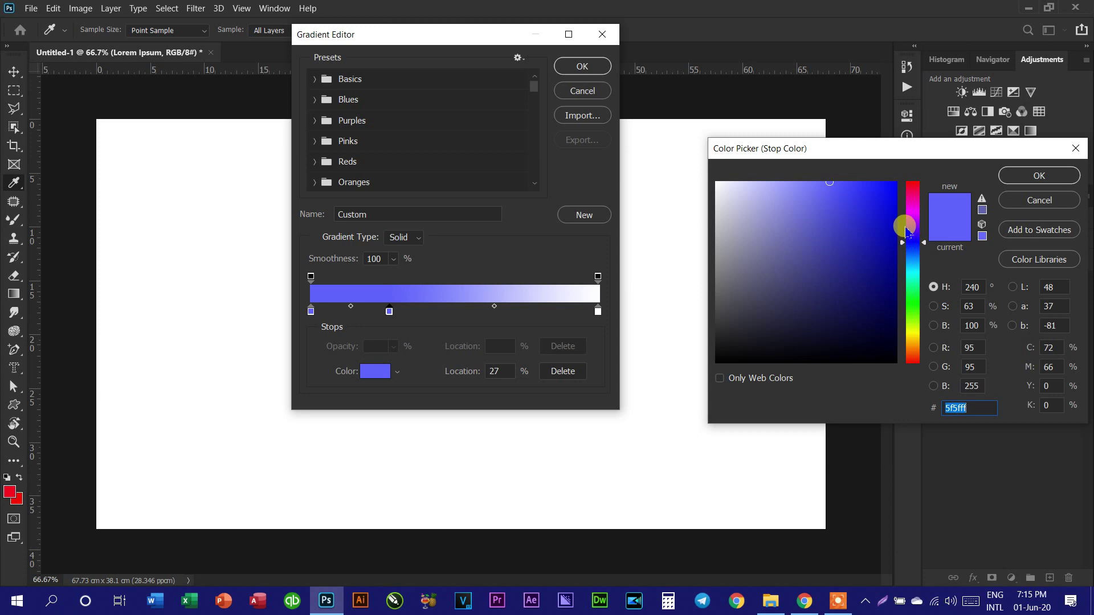
left_click_drag(910, 219, 911, 208)
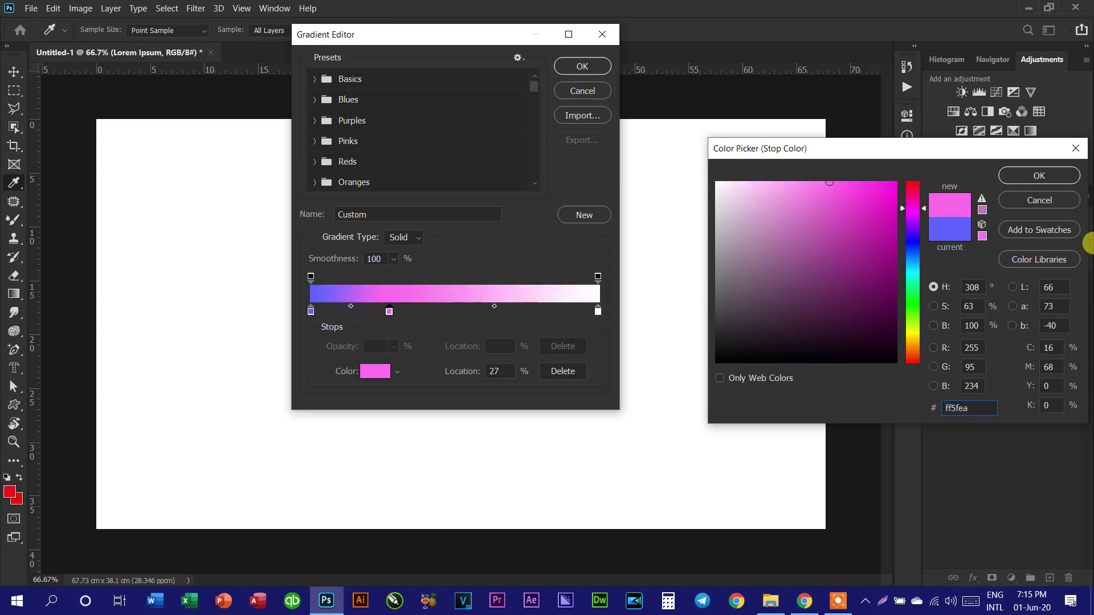
left_click(1039, 176)
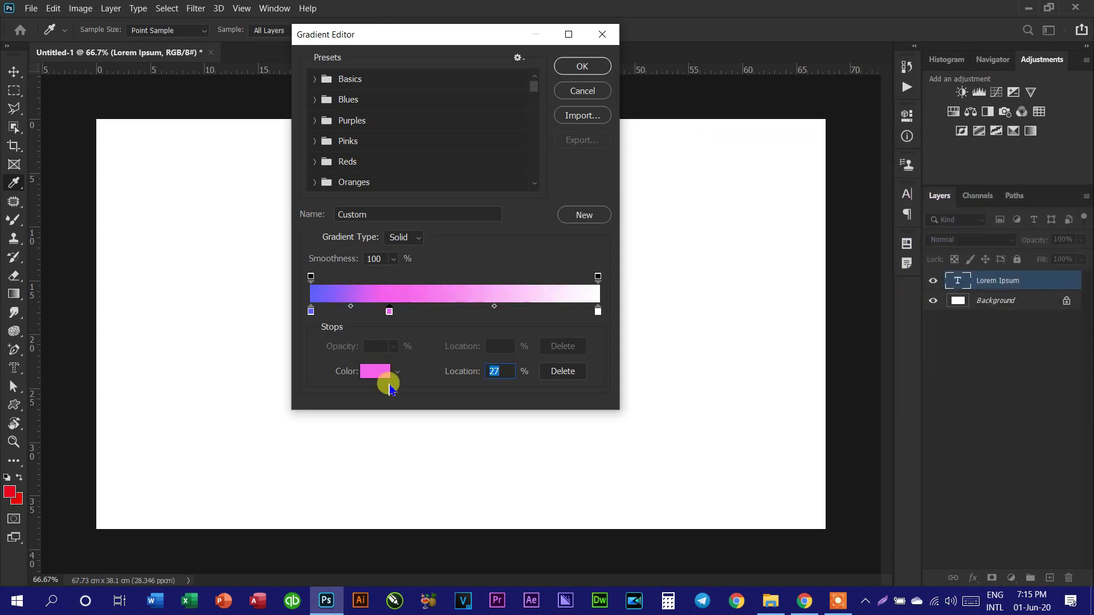
Add a colour stop at 46%, set it red, then sample pale pink into it
left_click_drag(447, 311, 444, 311)
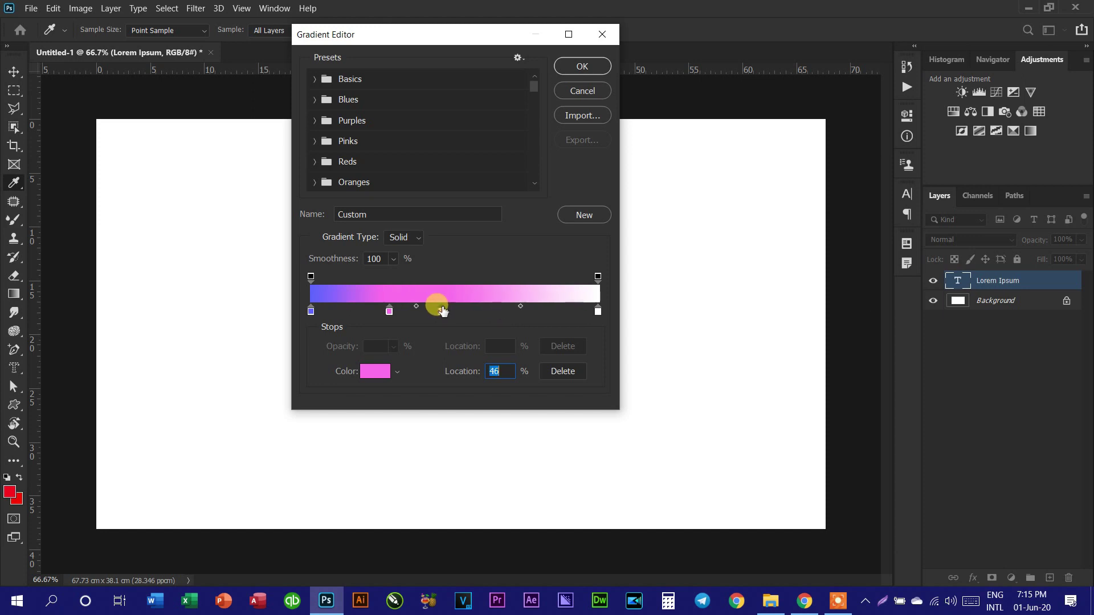
left_click(365, 371)
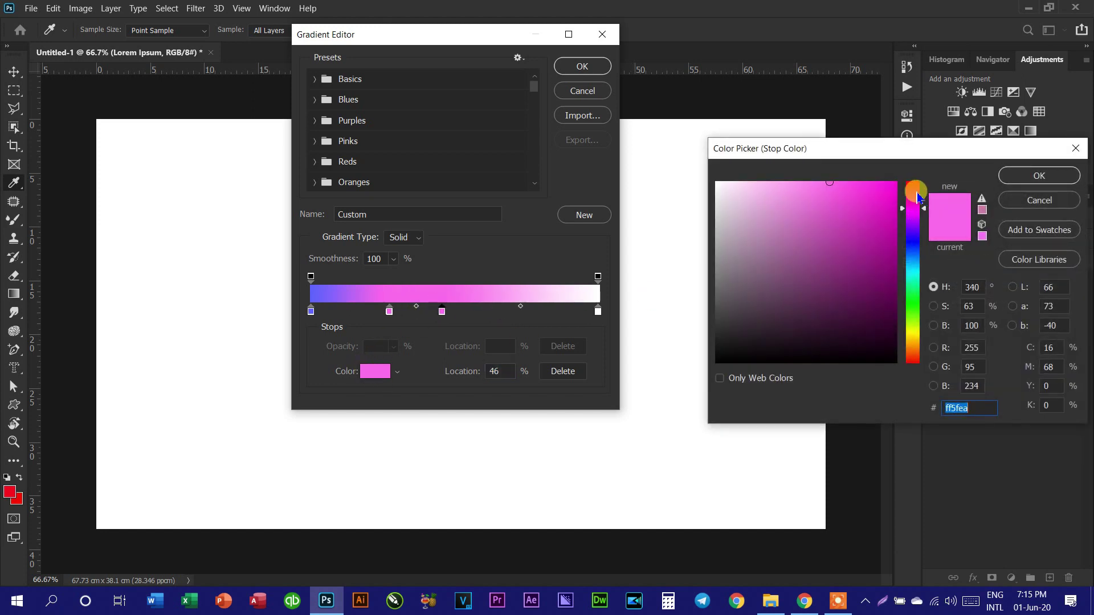
left_click_drag(918, 196, 917, 184)
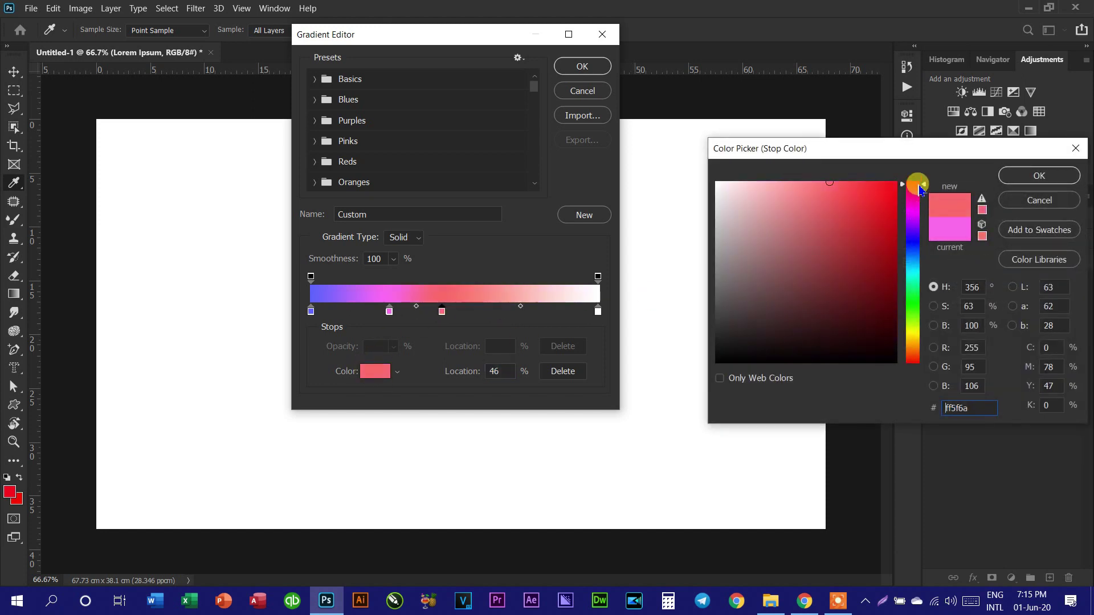
left_click(1023, 176)
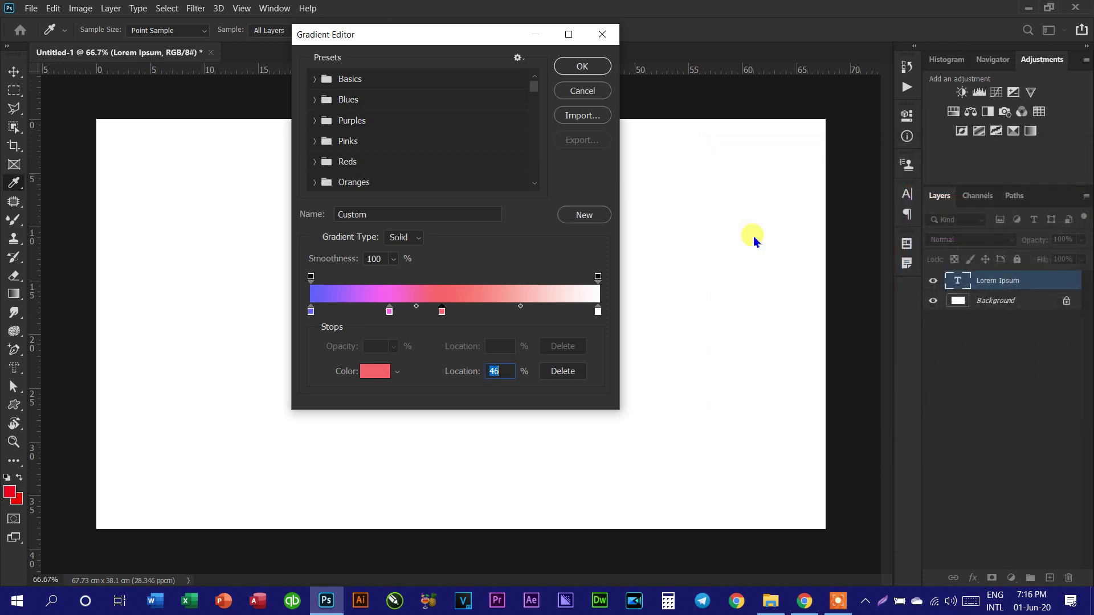
left_click(547, 296)
Add a pale pink colour stop at 80%
left_click(541, 309)
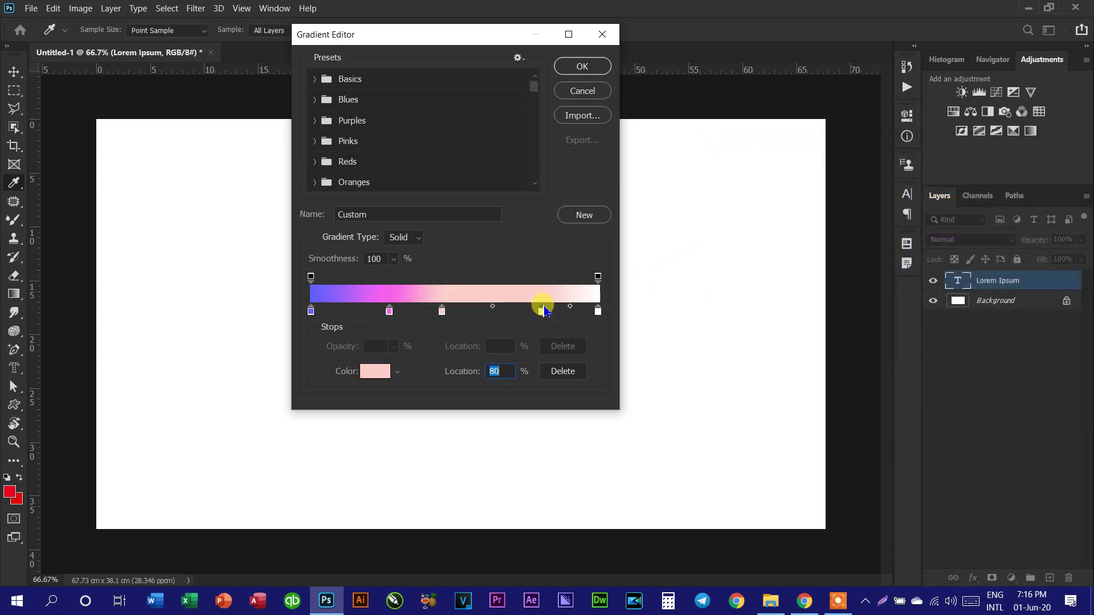
left_click(370, 371)
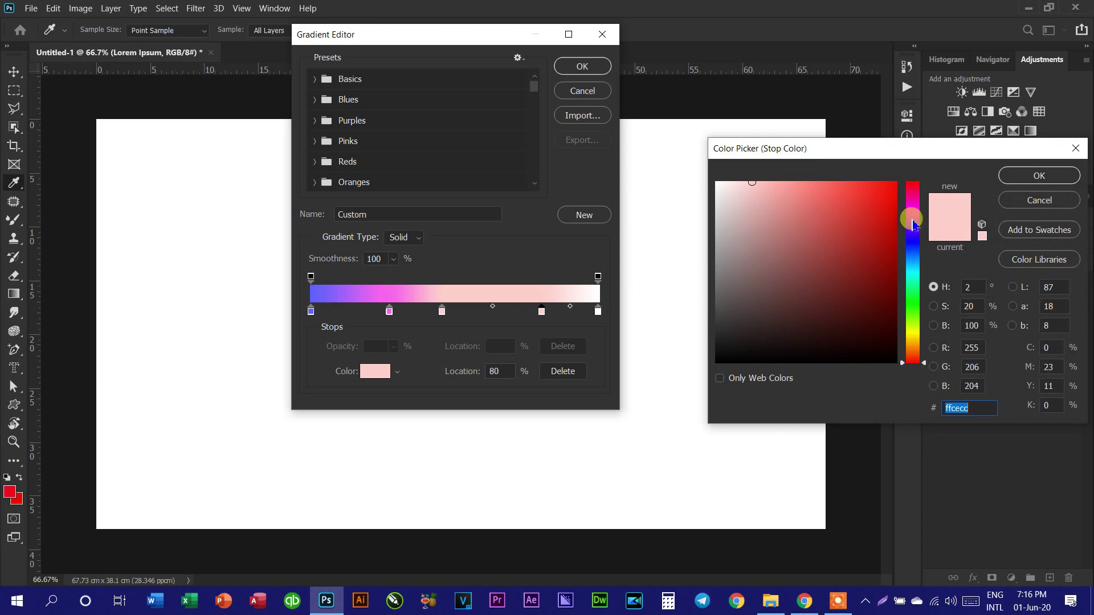
left_click_drag(915, 216, 913, 183)
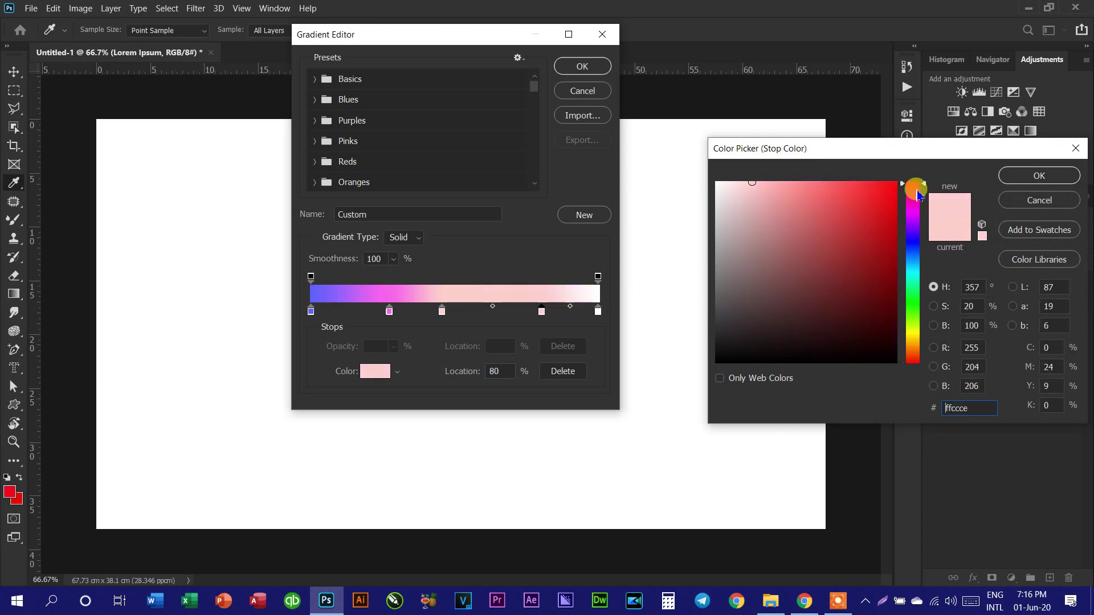
left_click(1039, 175)
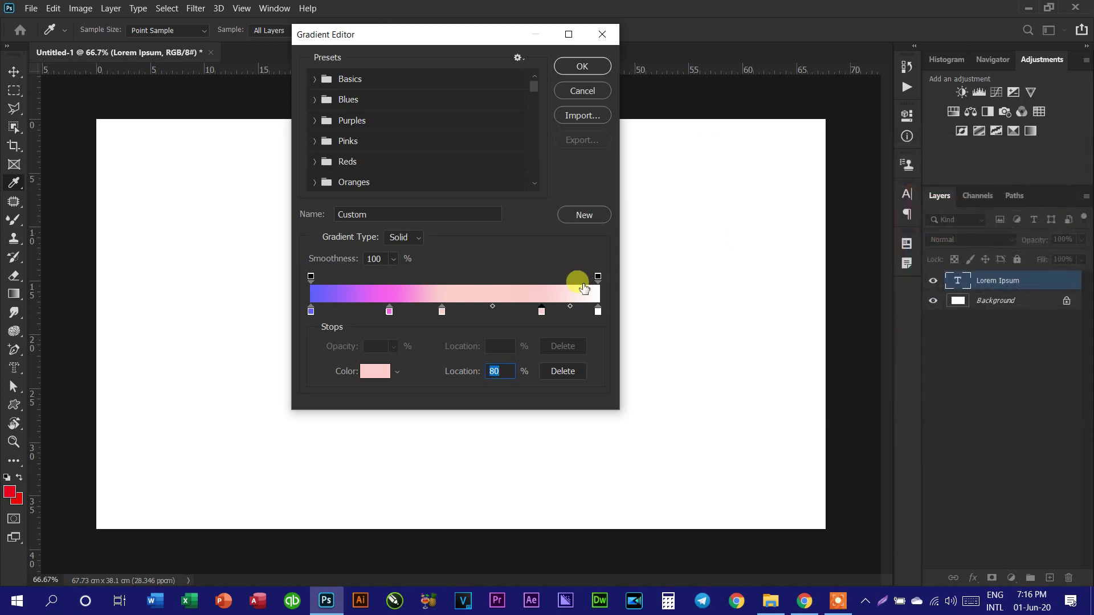
Move a stop to 82% and make it red, then slide the pale pink stop left
left_click_drag(550, 313, 555, 313)
left_click(374, 373)
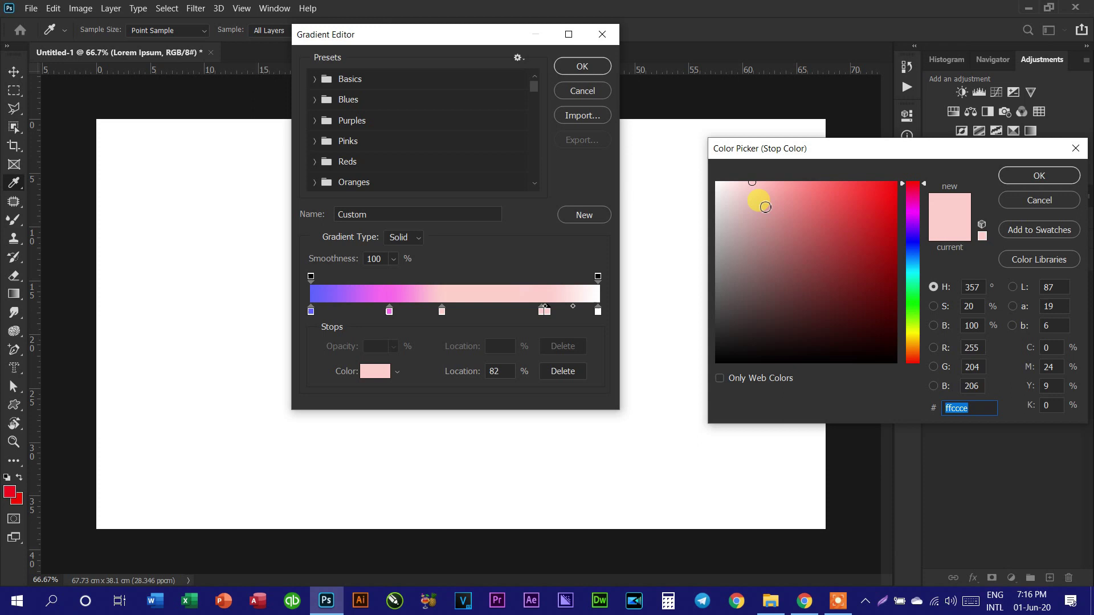
left_click_drag(767, 208, 898, 181)
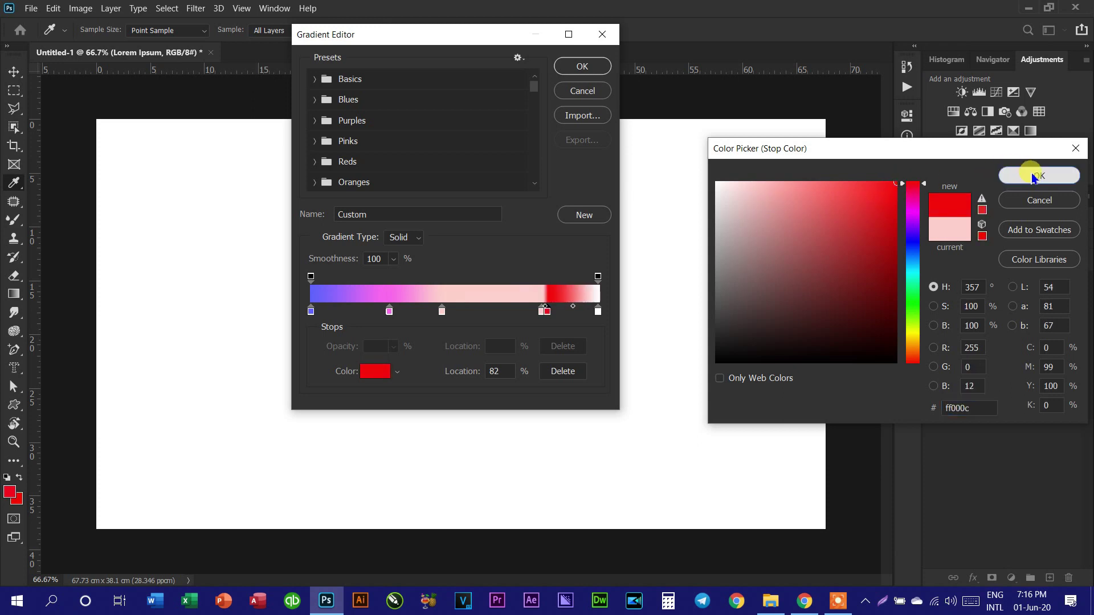
left_click(1034, 178)
left_click_drag(541, 311, 463, 322)
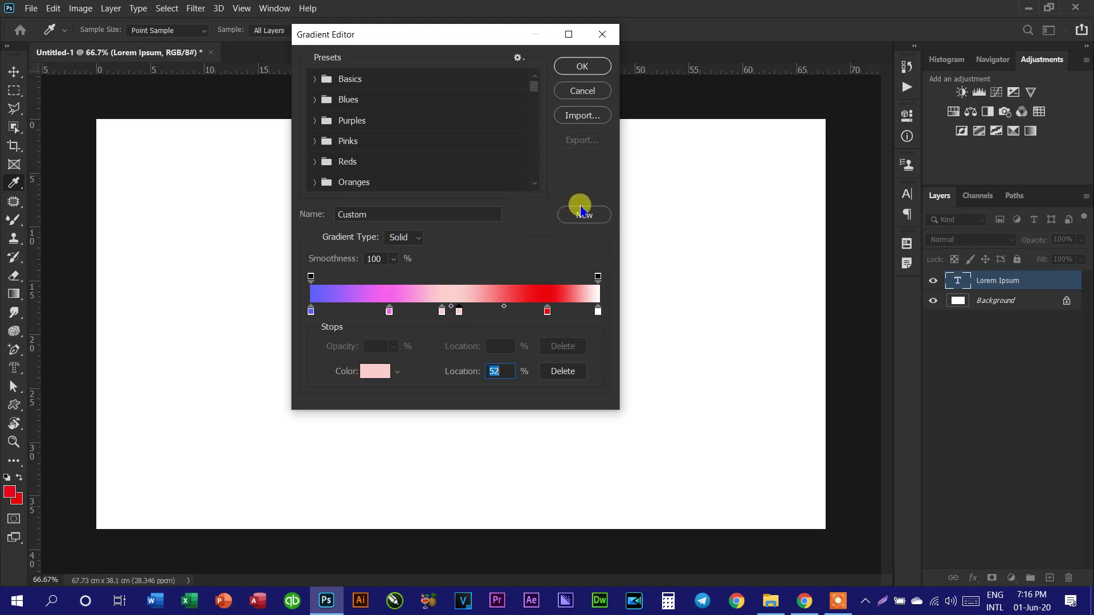
scroll(428, 156, "down", 3)
Nudge the pale pink stop left, then apply the blue-green-yellow-red spectrum preset and confirm
scroll(436, 158, "up", 1)
key("Down")
key("Down")
key("Down")
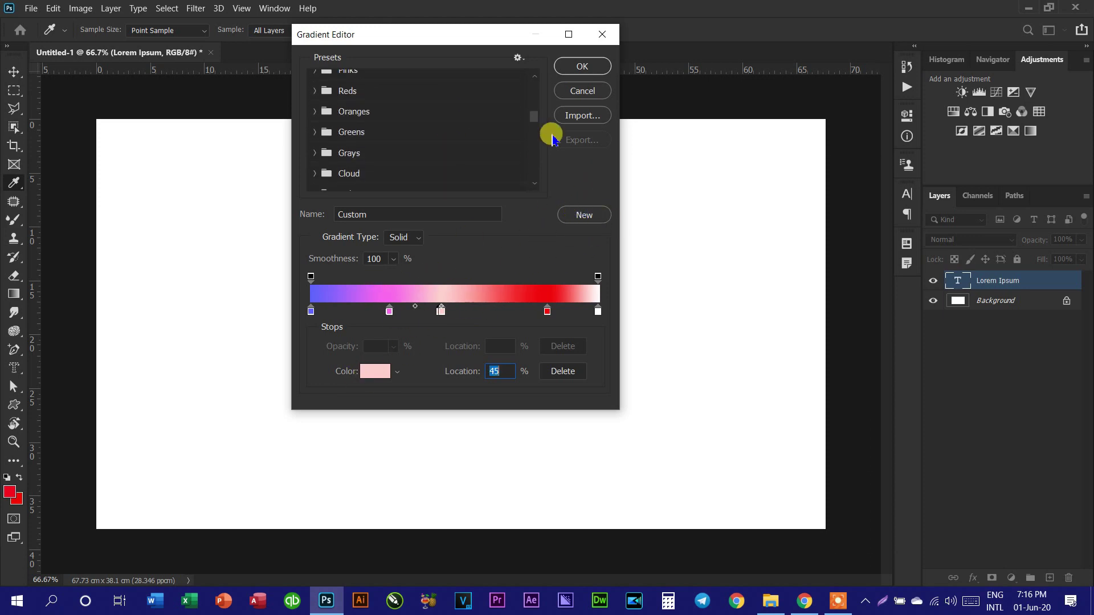
scroll(533, 171, "down", 2)
scroll(391, 178, "down", 2)
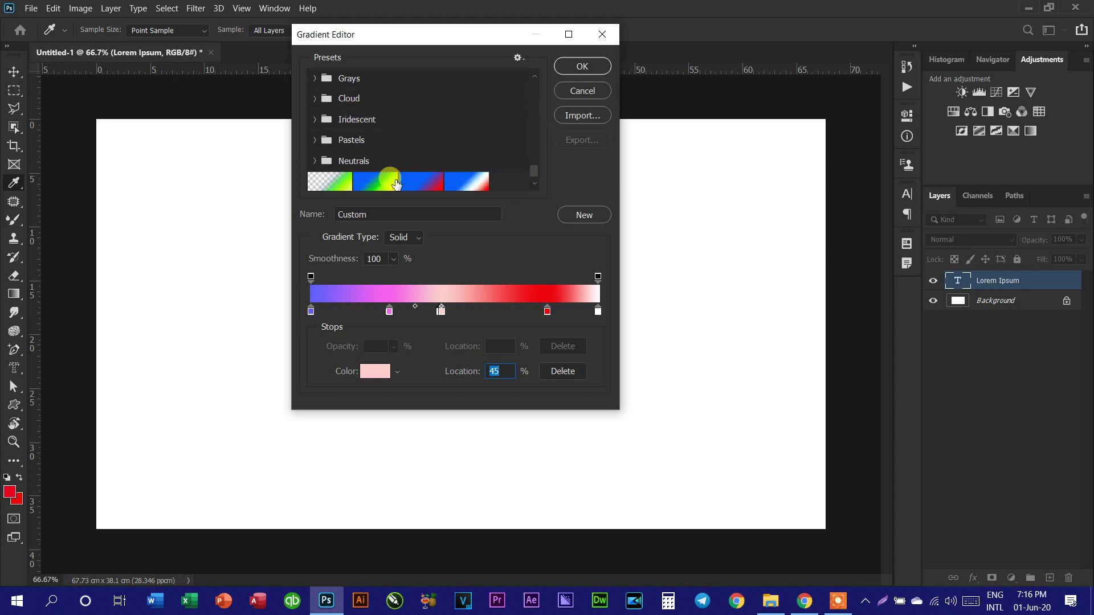
scroll(444, 181, "down", 1)
key("Down")
key("Down")
key("Down")
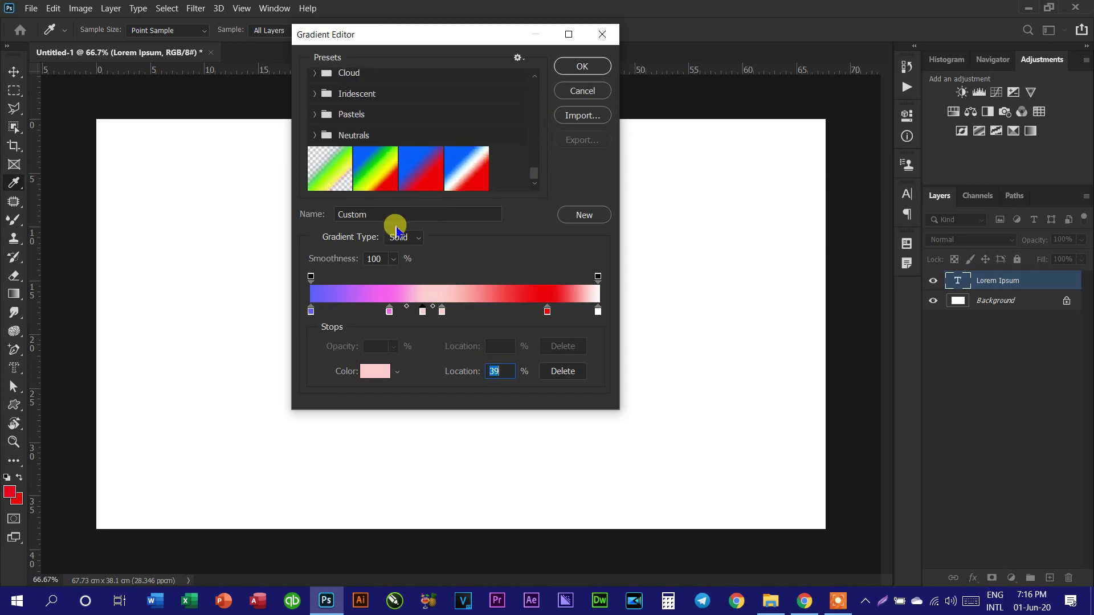
left_click(369, 168)
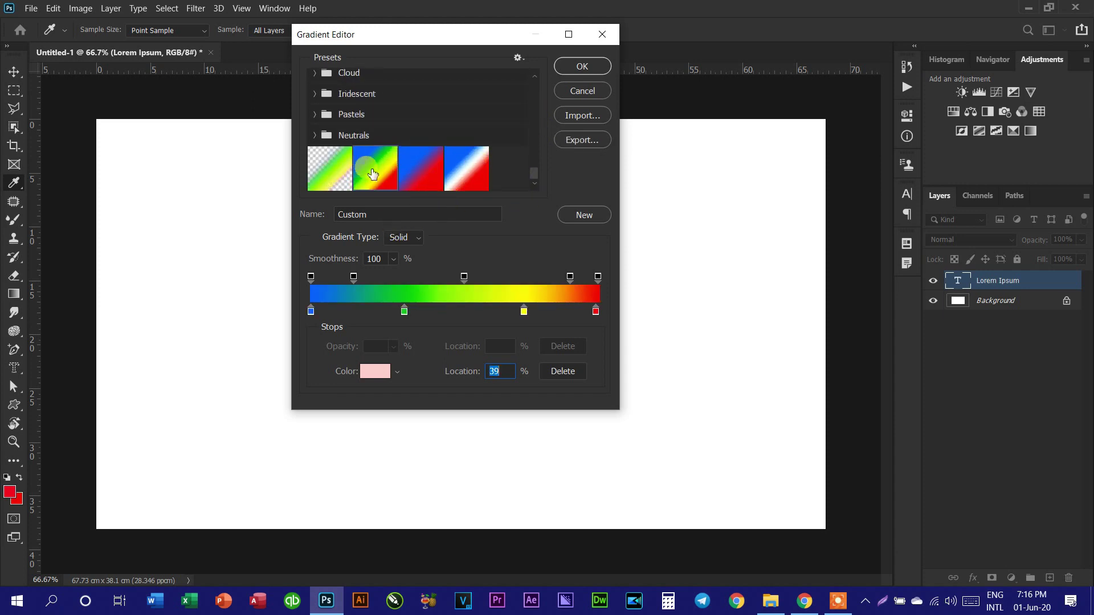
left_click(584, 67)
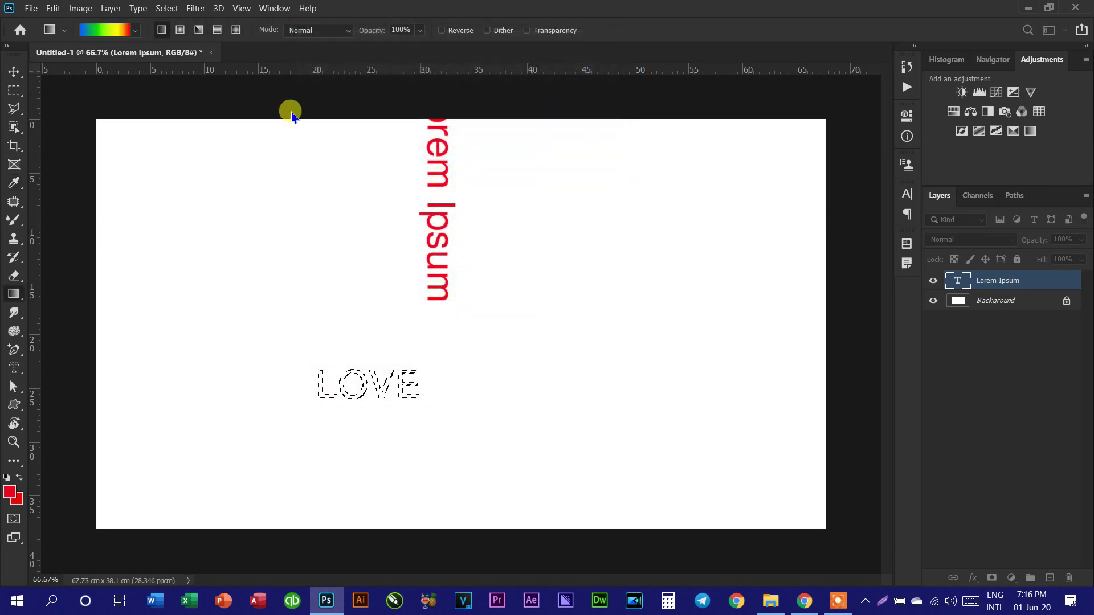
Browse the fill tools list, then add a new empty layer
right_click(14, 294)
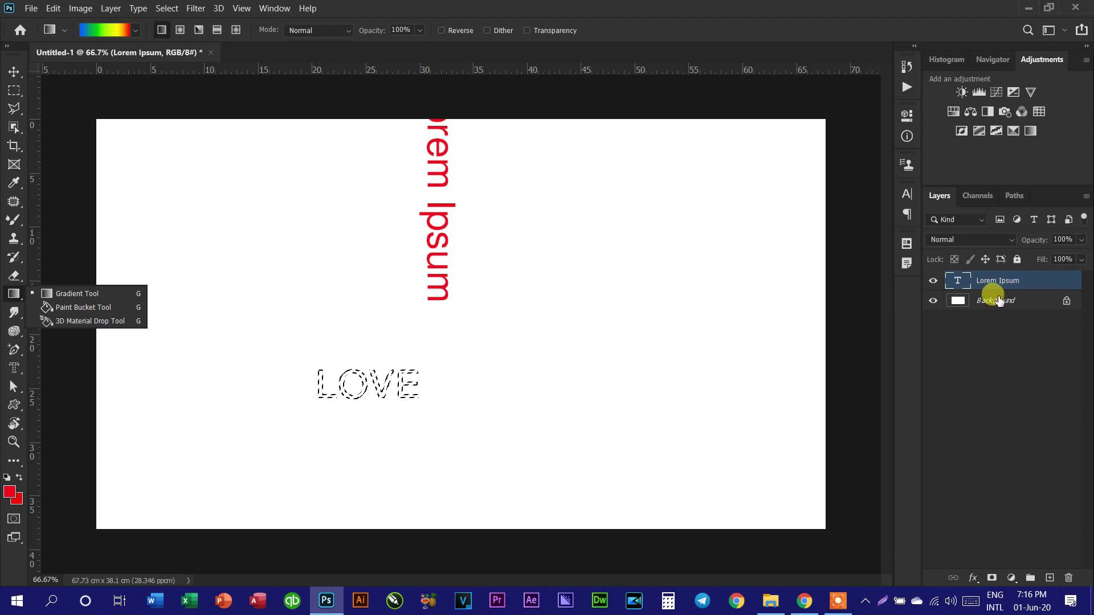
left_click(980, 288)
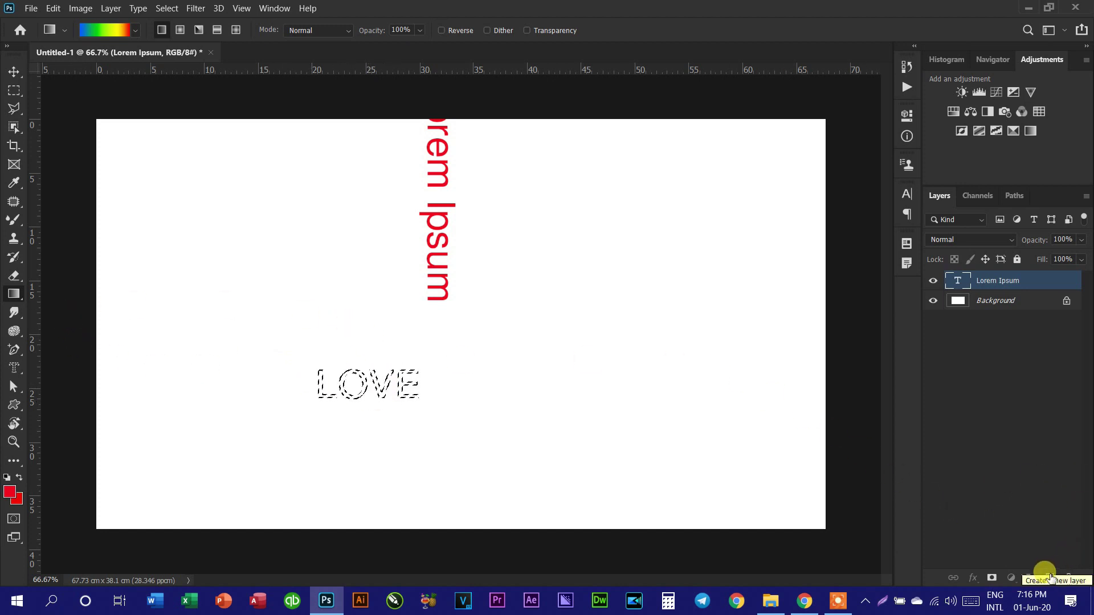
left_click(1050, 578)
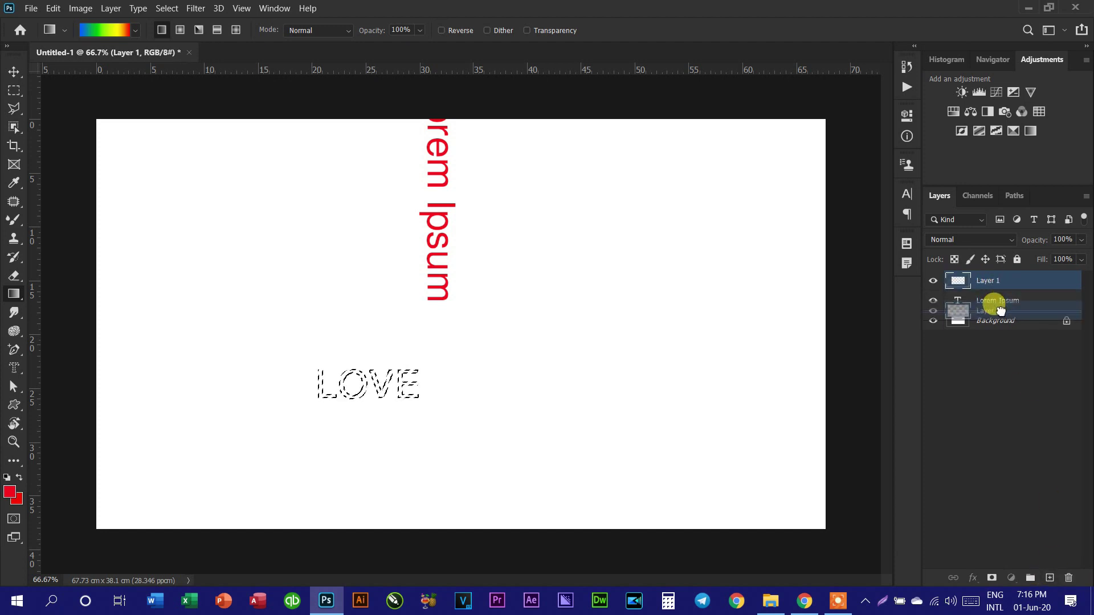
Move Layer 1 below Lorem Ipsum and drag a green-to-yellow gradient across the LOVE selection
left_click_drag(998, 283, 999, 310)
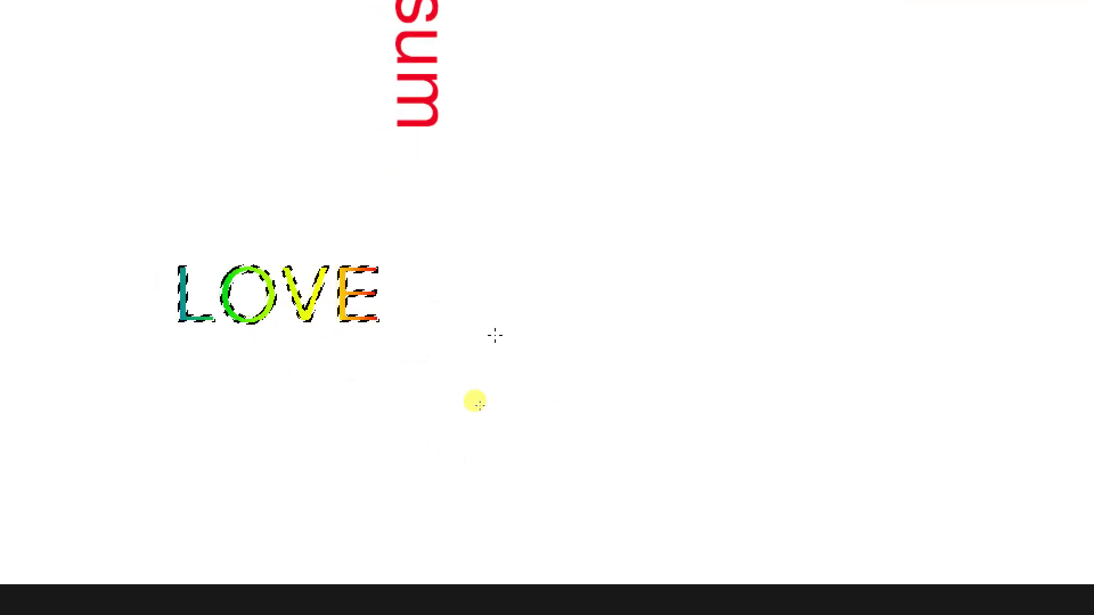
left_click_drag(458, 276, 19, 300)
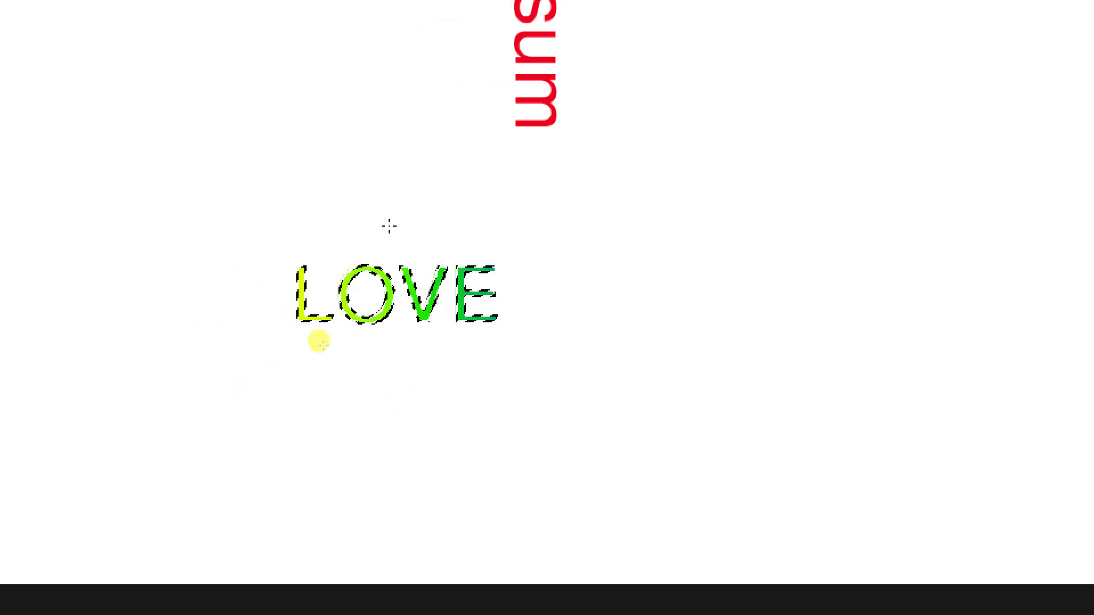
left_click_drag(237, 220, 533, 322)
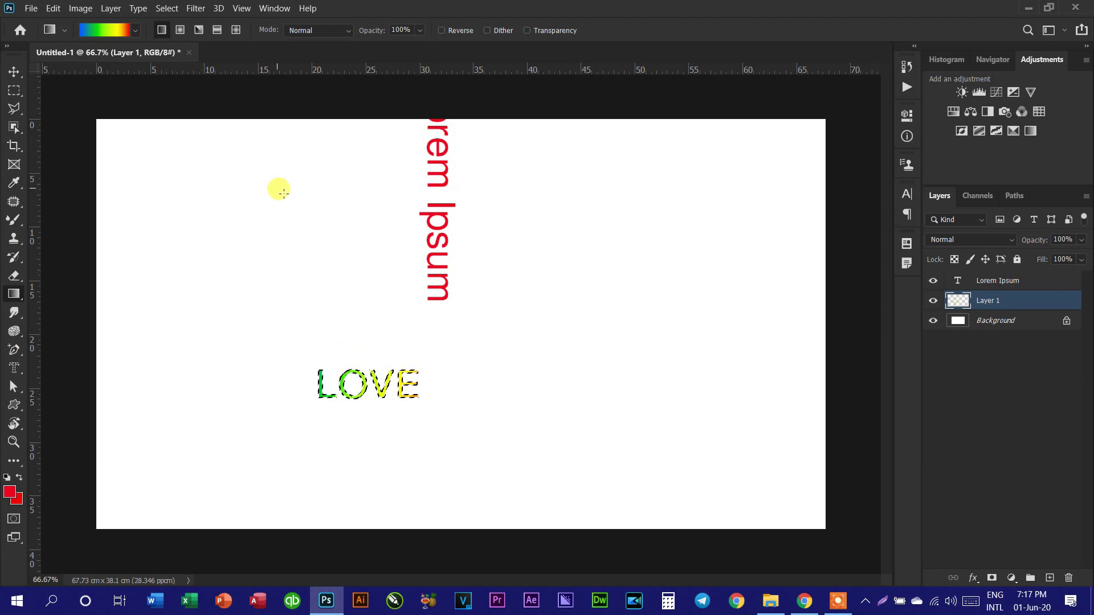
left_click(13, 71)
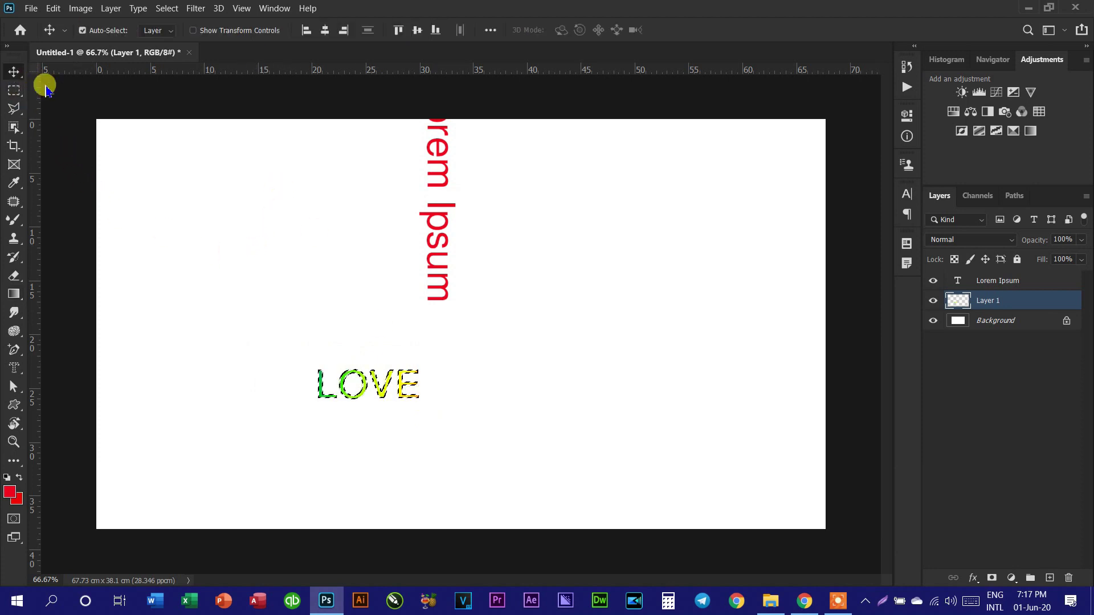
Deselect LOVE and drag the gradient text up and slightly left into place
key("ctrl")
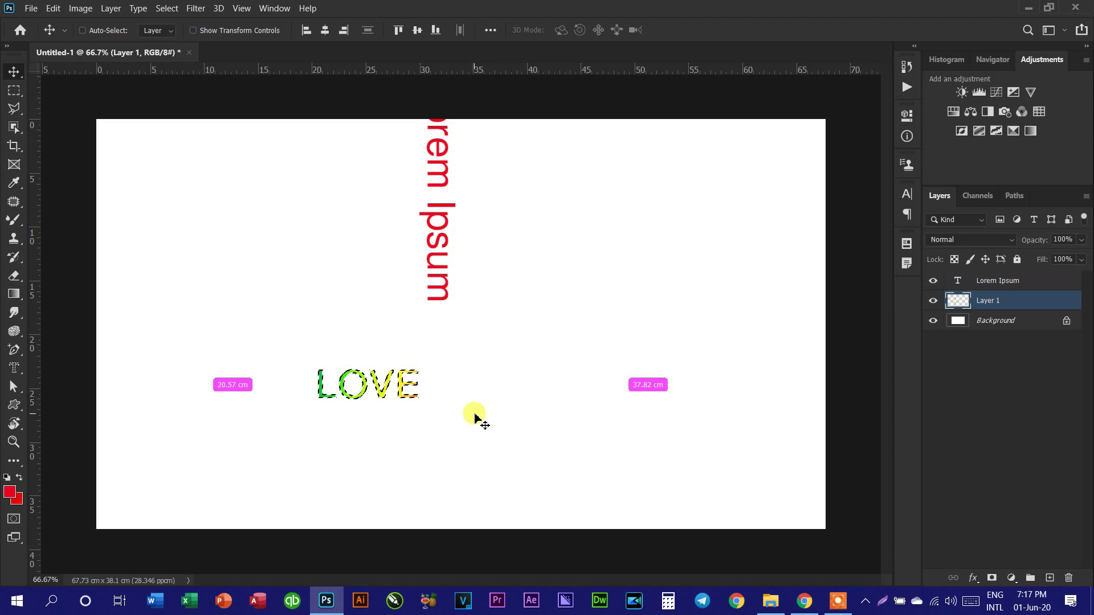
key("ctrl+d")
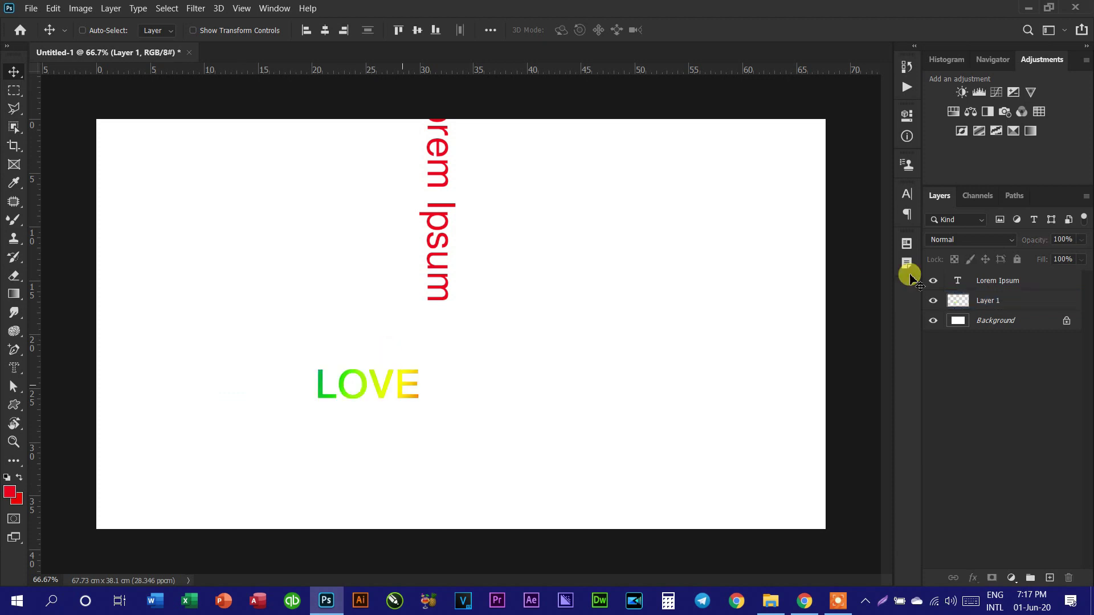
left_click_drag(993, 293, 994, 296)
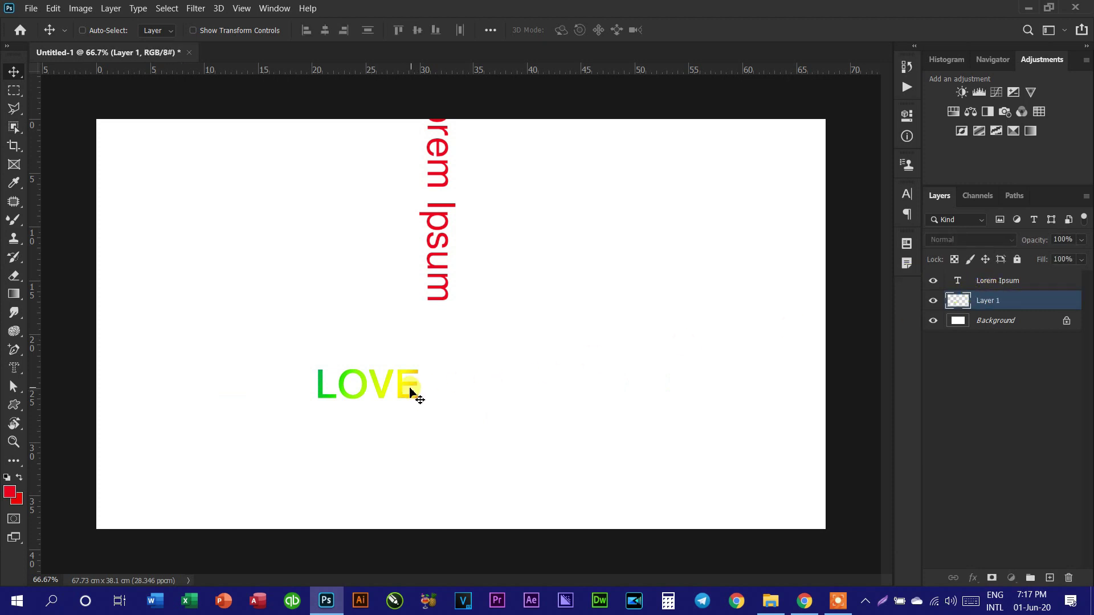
left_click_drag(406, 396, 425, 350)
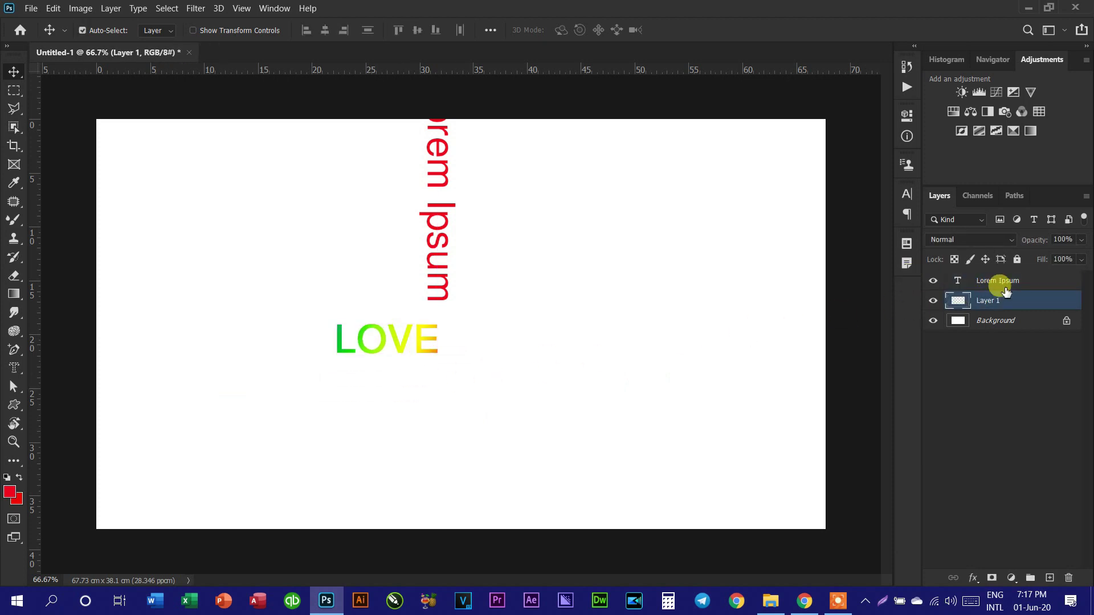
left_click(415, 354)
mouse_move(407, 353)
left_mouse_down()
mouse_move(364, 342)
mouse_move(345, 383)
left_mouse_up()
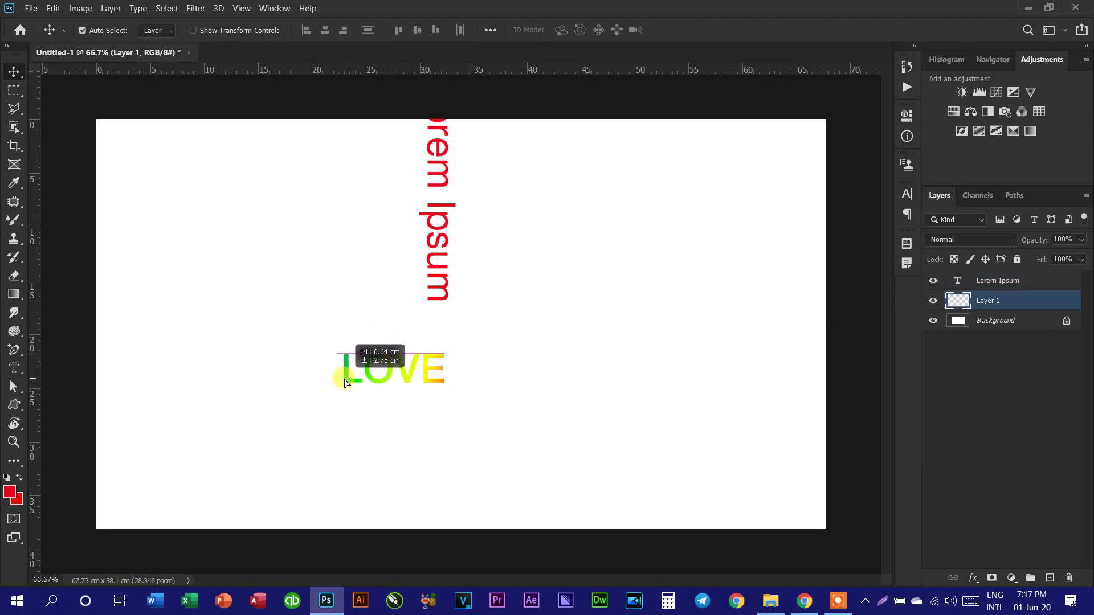
left_click_drag(345, 383, 343, 382)
key("ctrl+t")
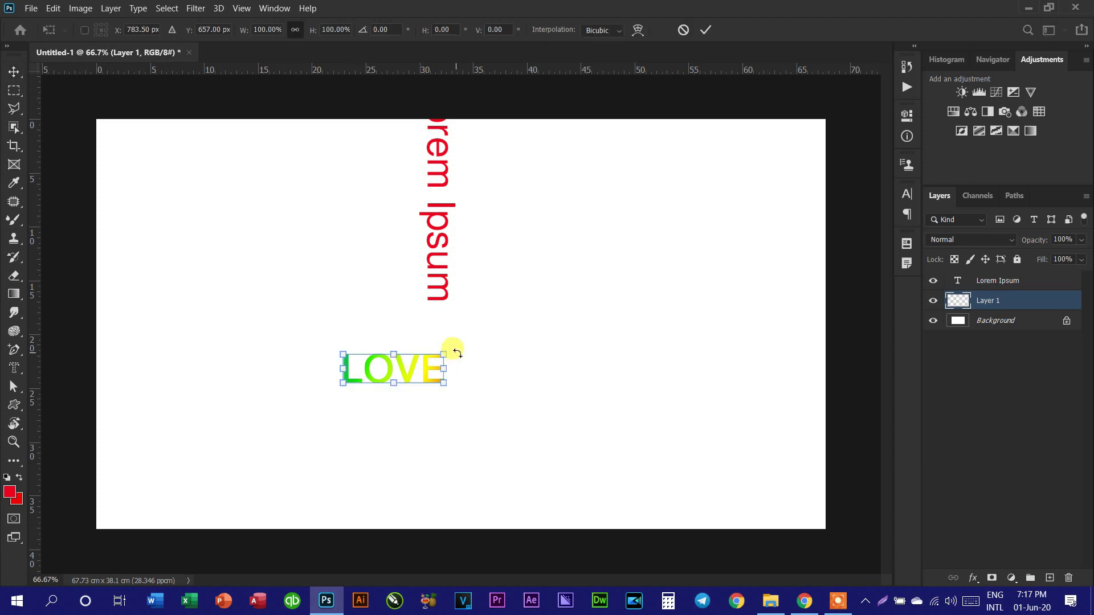
Scale the LOVE text to about 306%, position it mid-page, and commit the transform
left_click_drag(451, 356, 652, 293)
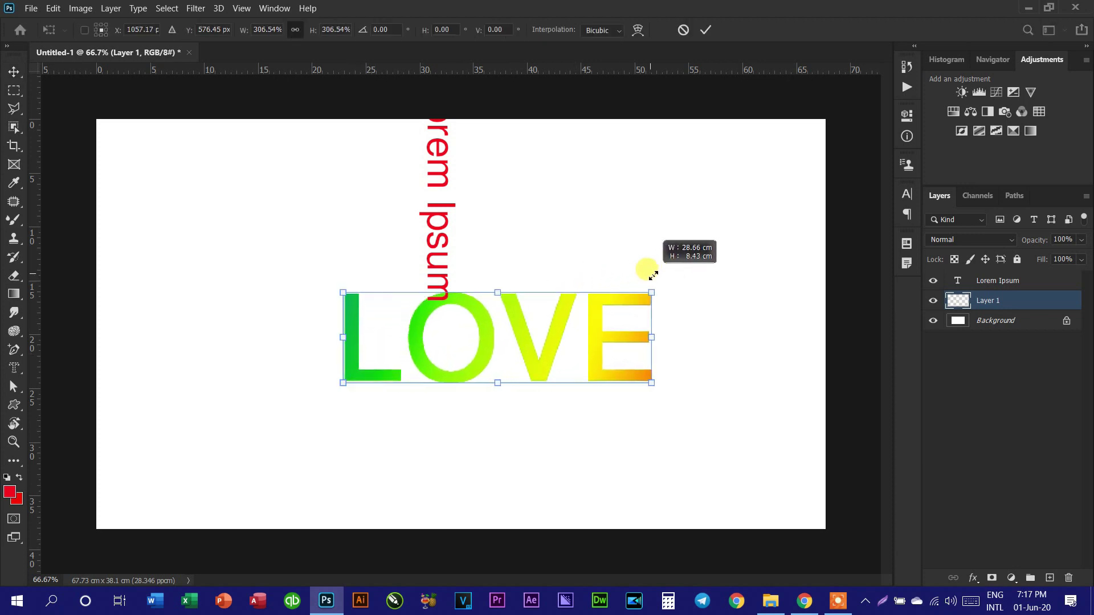
left_click_drag(604, 316, 532, 342)
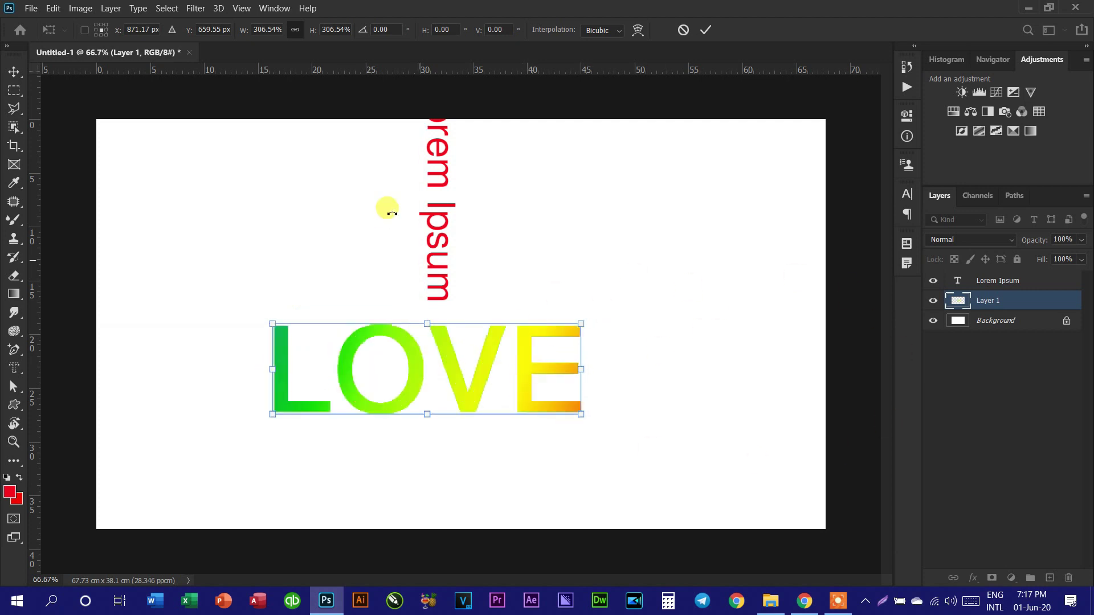
left_click_drag(529, 341, 541, 326)
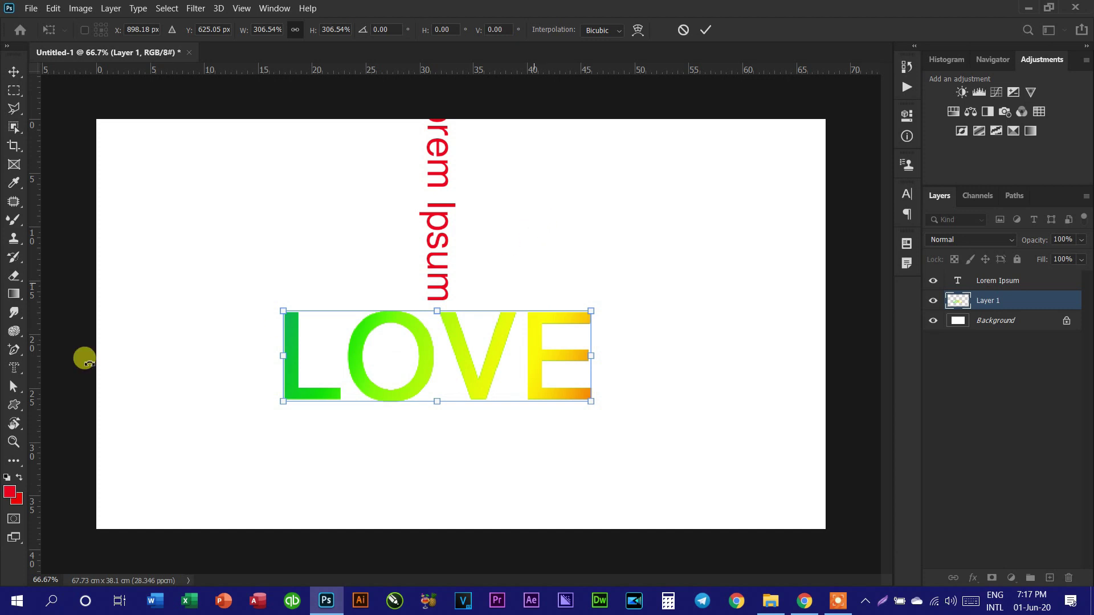
left_click_drag(22, 372, 80, 403)
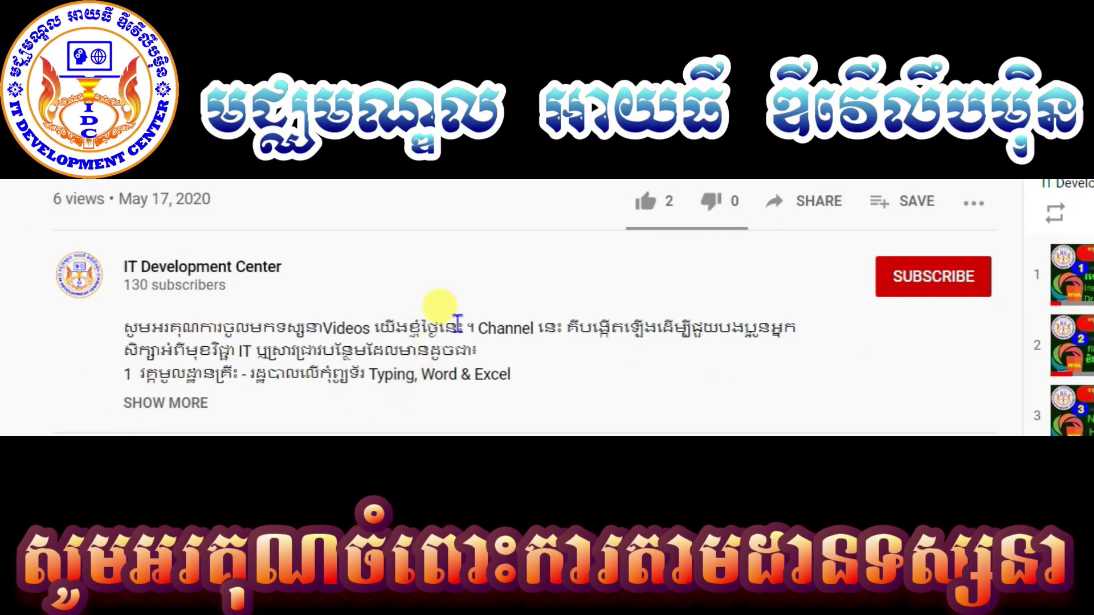
Like the video, subscribe to IT Development Center, and set notifications to All
left_click(647, 199)
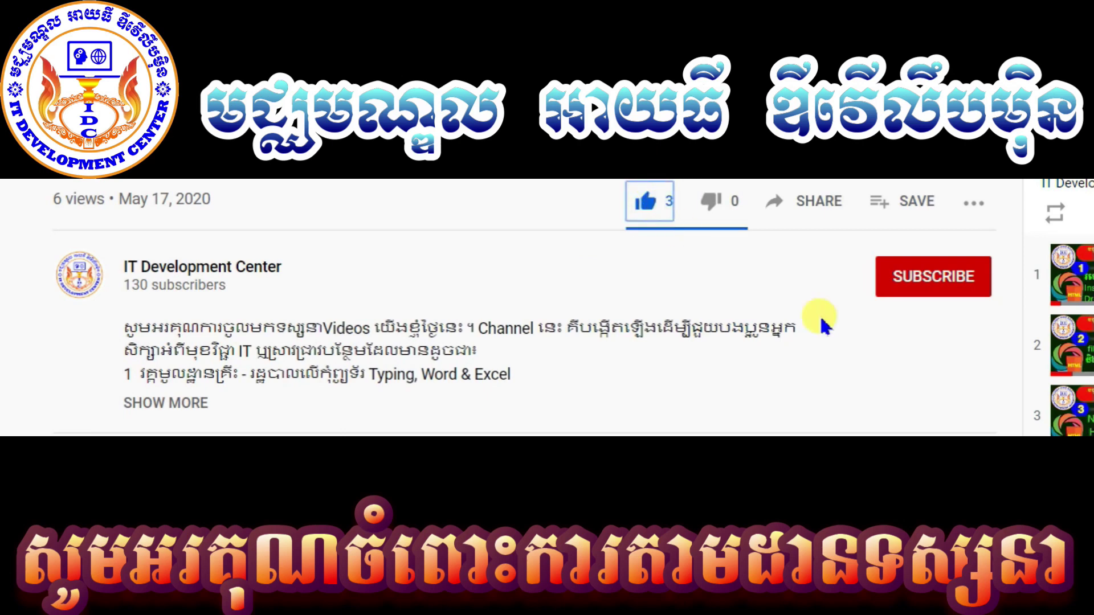
left_click(915, 285)
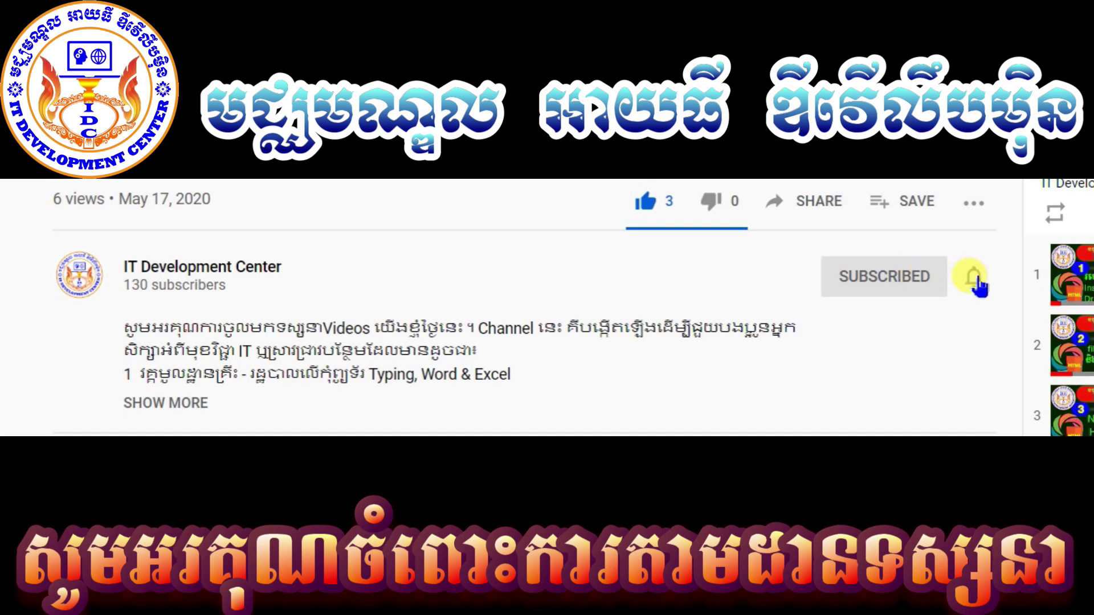
left_click(975, 279)
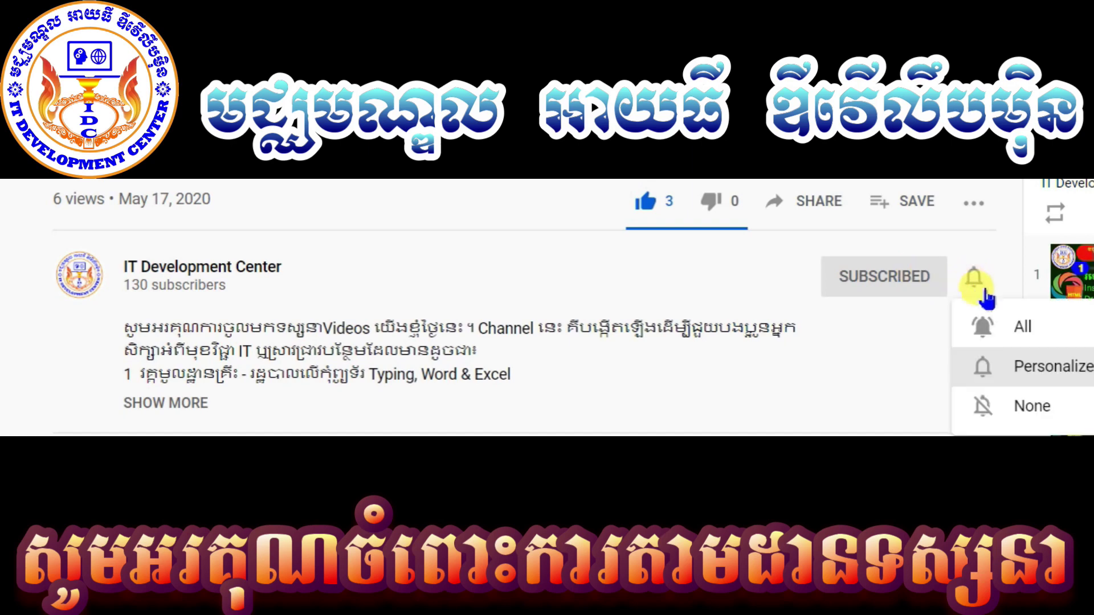
left_click(995, 336)
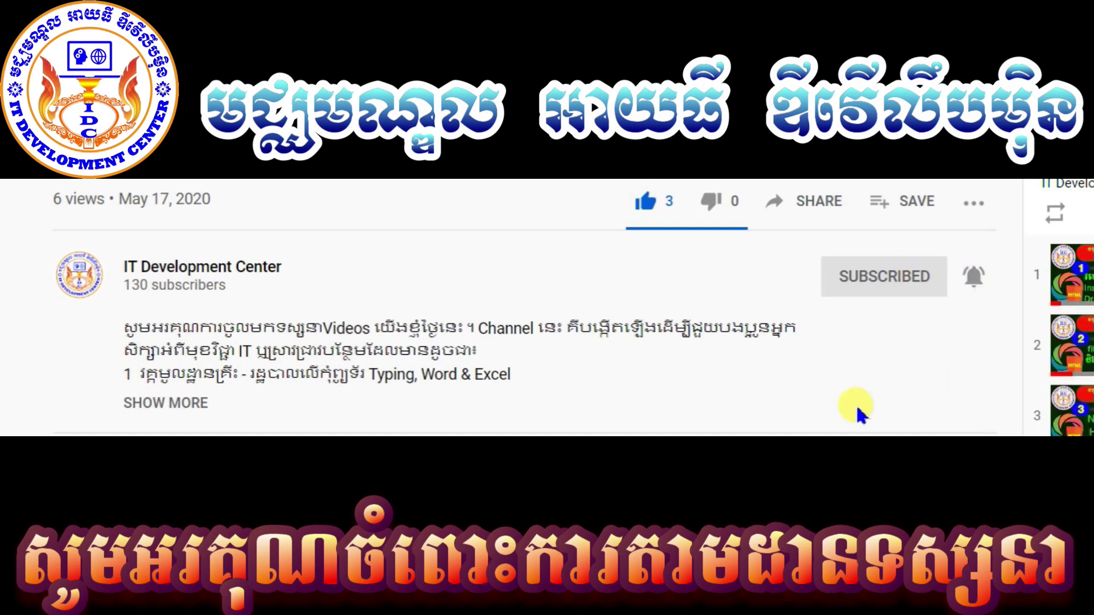